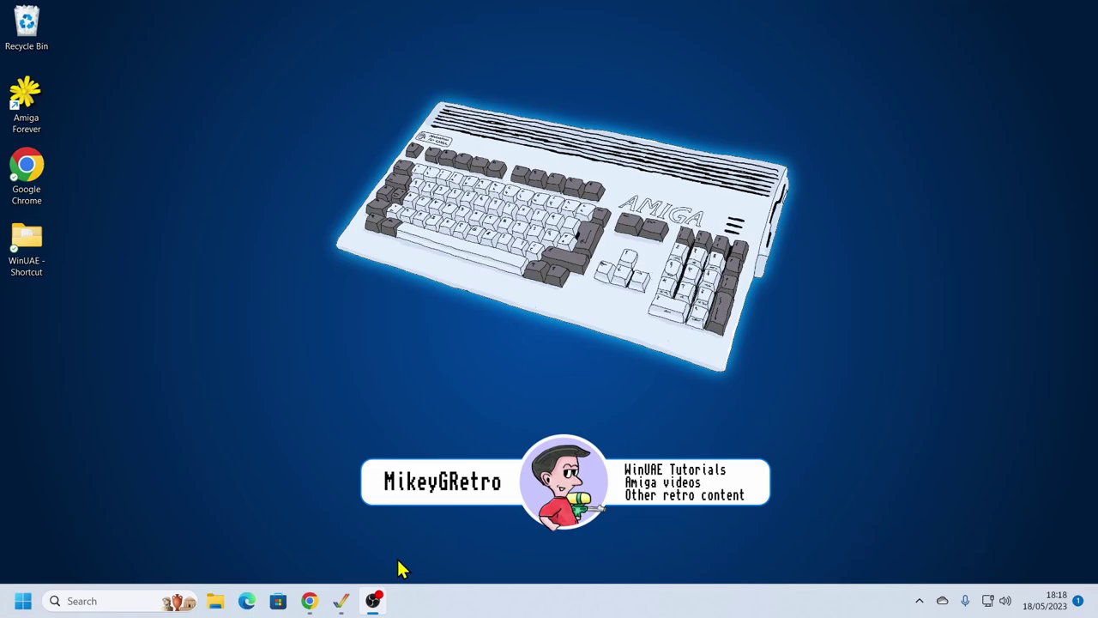
# Restore the WinUAE emulator window showing the Amiga Workbench from the Windows taskbar
pyautogui.click(341, 601)
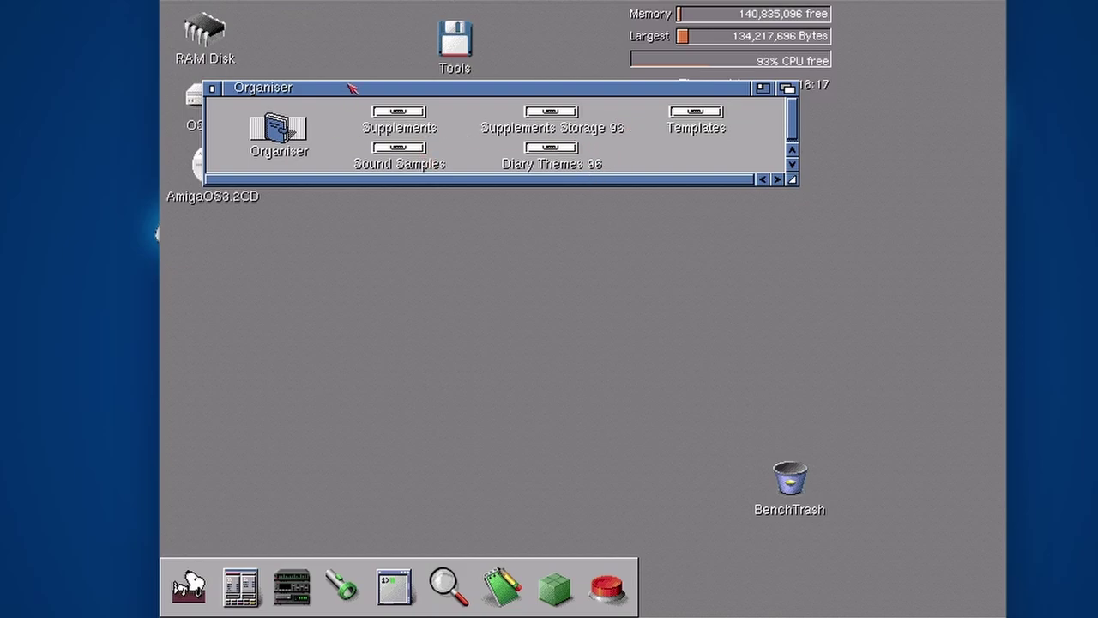
# Move the Organiser drawer window right and down, then select the Organiser program icon
pyautogui.moveTo(350, 88); pyautogui.dragTo(421, 120)
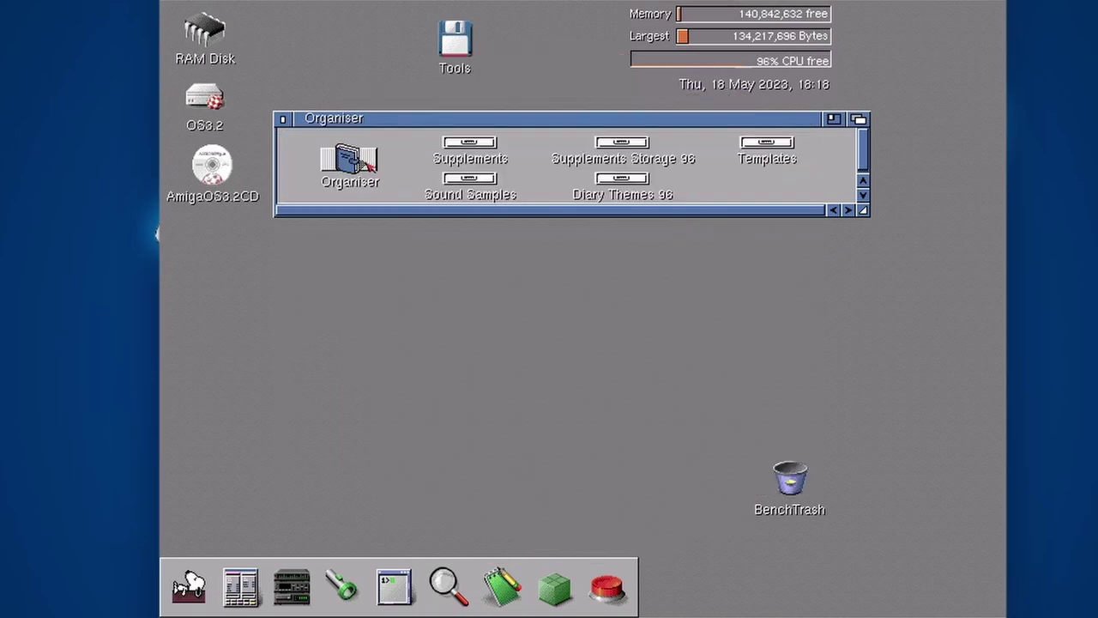
pyautogui.click(368, 165)
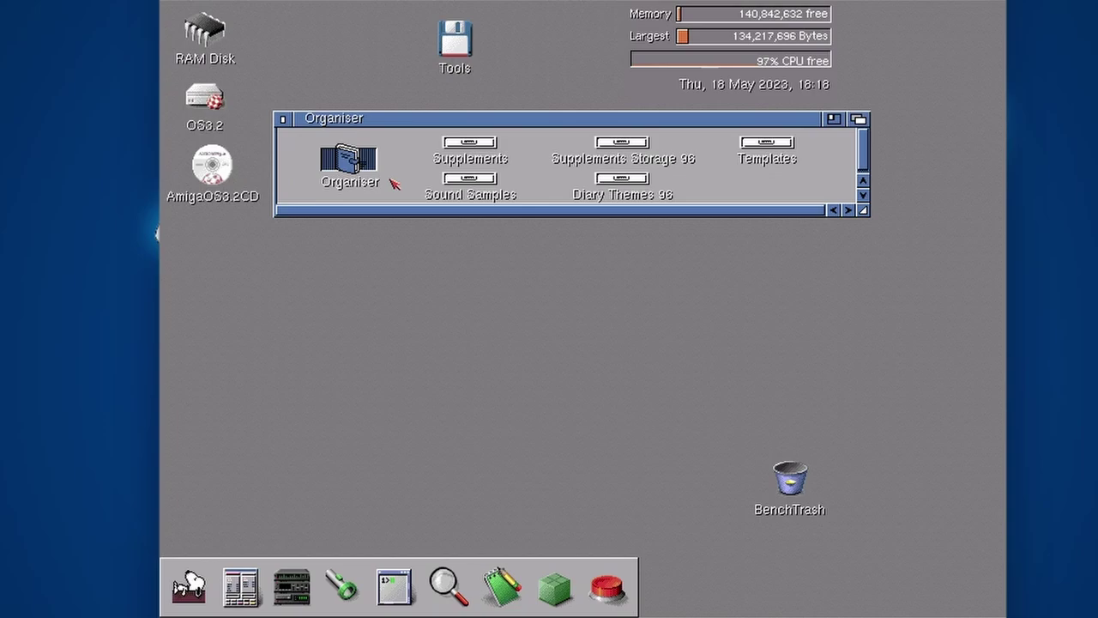
# Launch the Organiser program and move its Set Date and Time requester down the screen
pyautogui.click(393, 156)
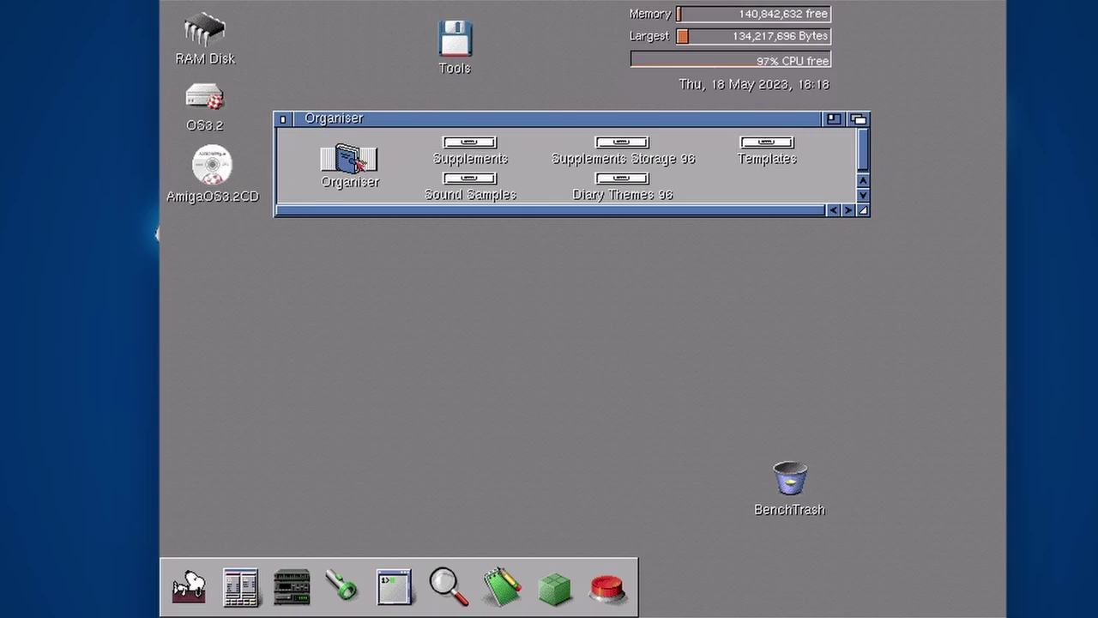
pyautogui.doubleClick(358, 163)
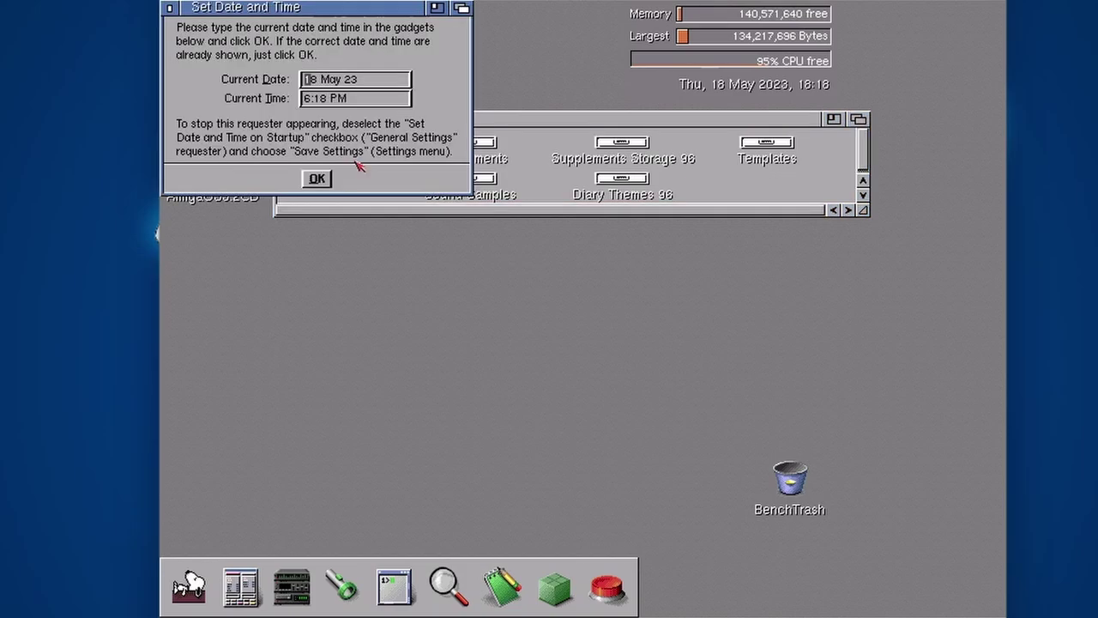
pyautogui.moveTo(326, 17); pyautogui.dragTo(391, 246)
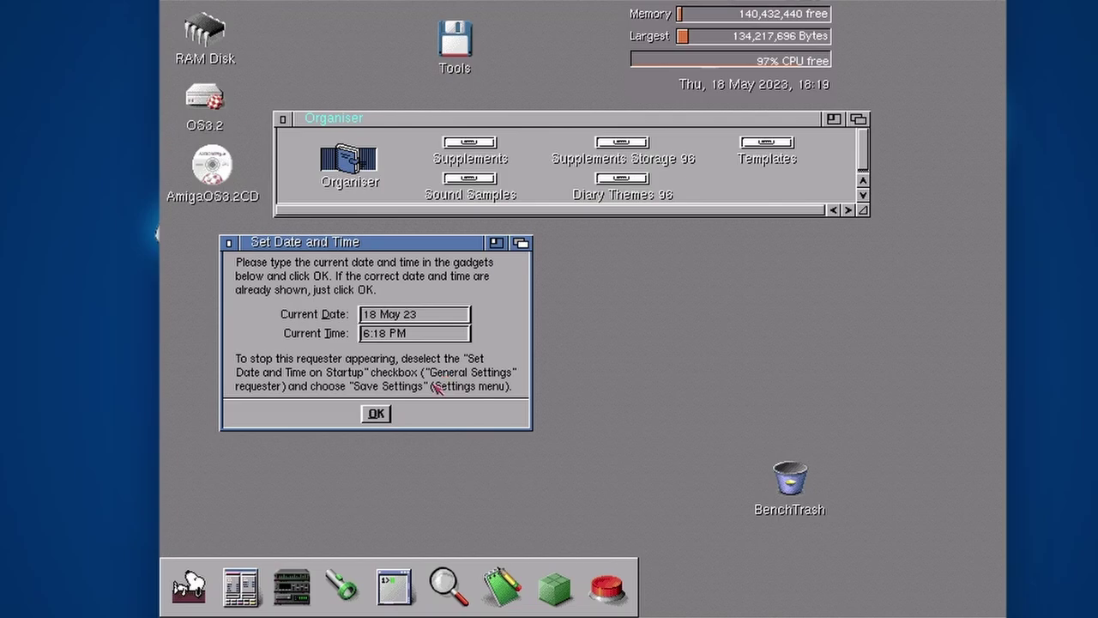
# Accept 18 May 23, 6:18 PM as date and time, then turn on Auto Save in Settings
pyautogui.click(376, 415)
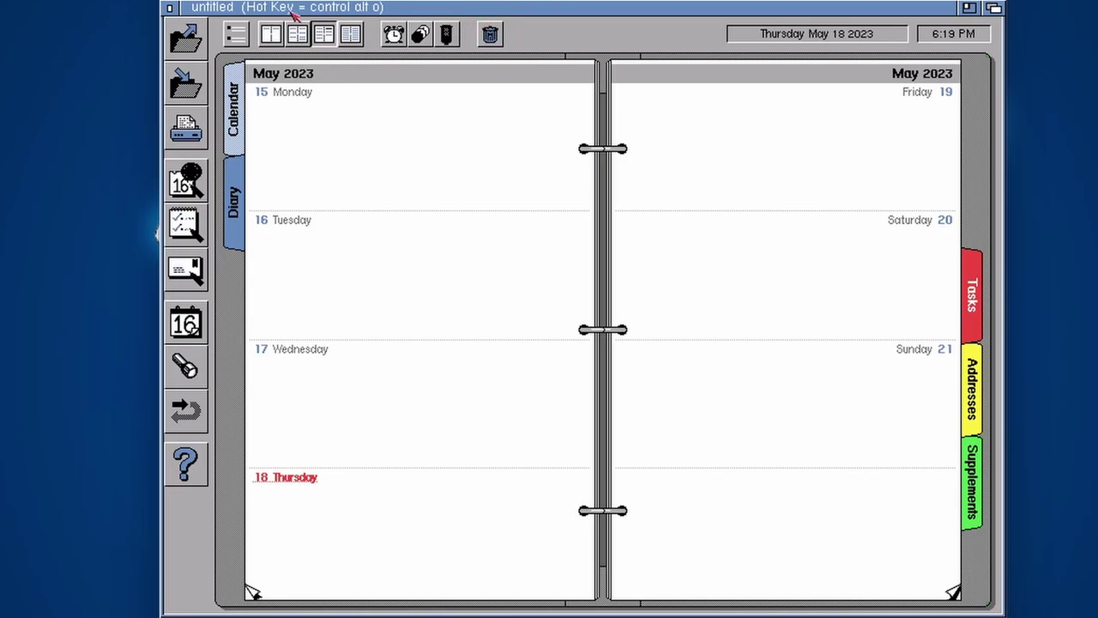
pyautogui.rightClick(239, 4)
pyautogui.moveTo(196, 3)
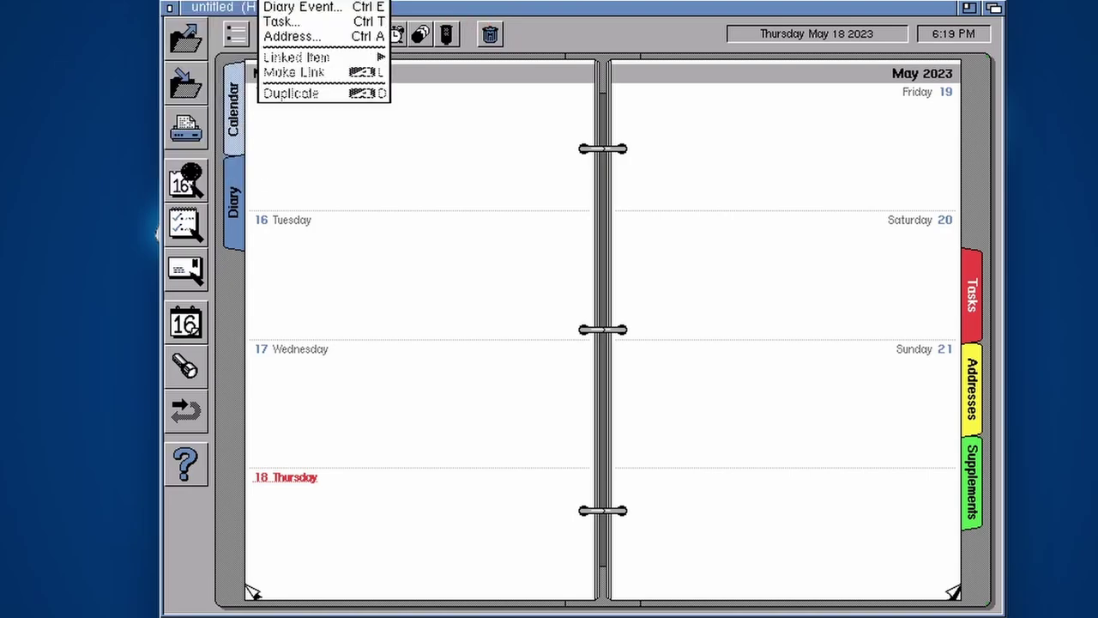
pyautogui.moveTo(403, 2)
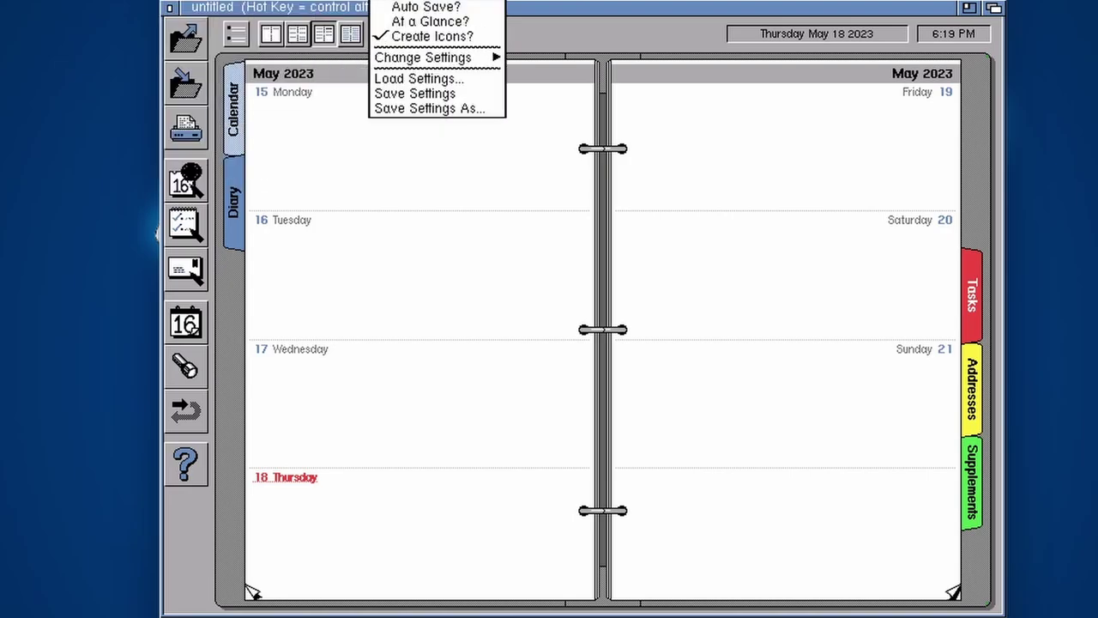
pyautogui.rightClick(400, 7)
pyautogui.rightClick(400, 4)
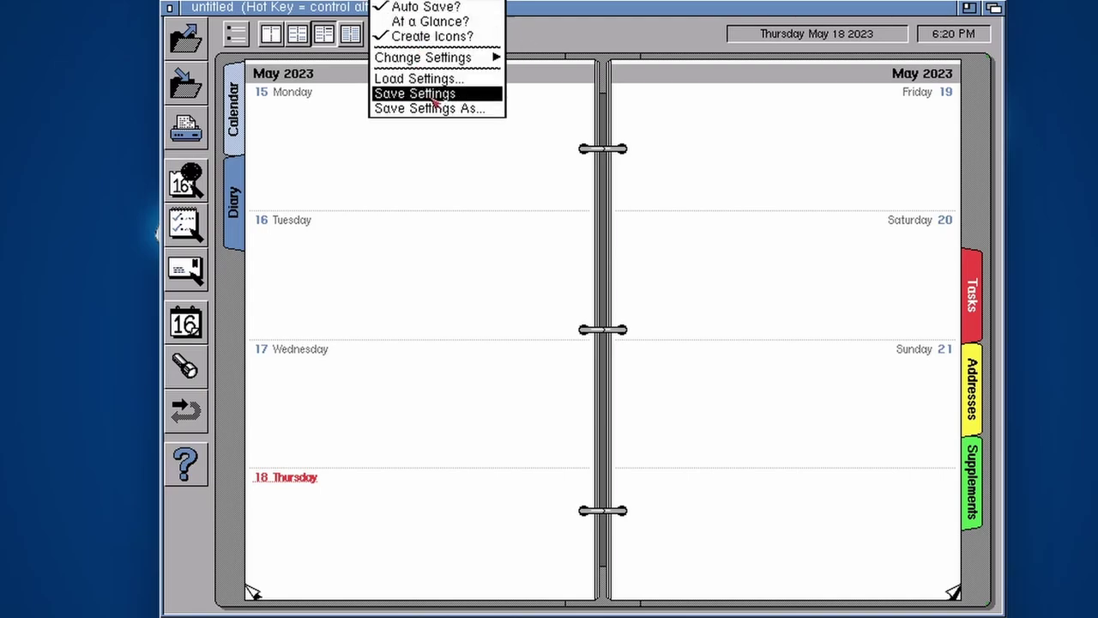
pyautogui.moveTo(443, 3)
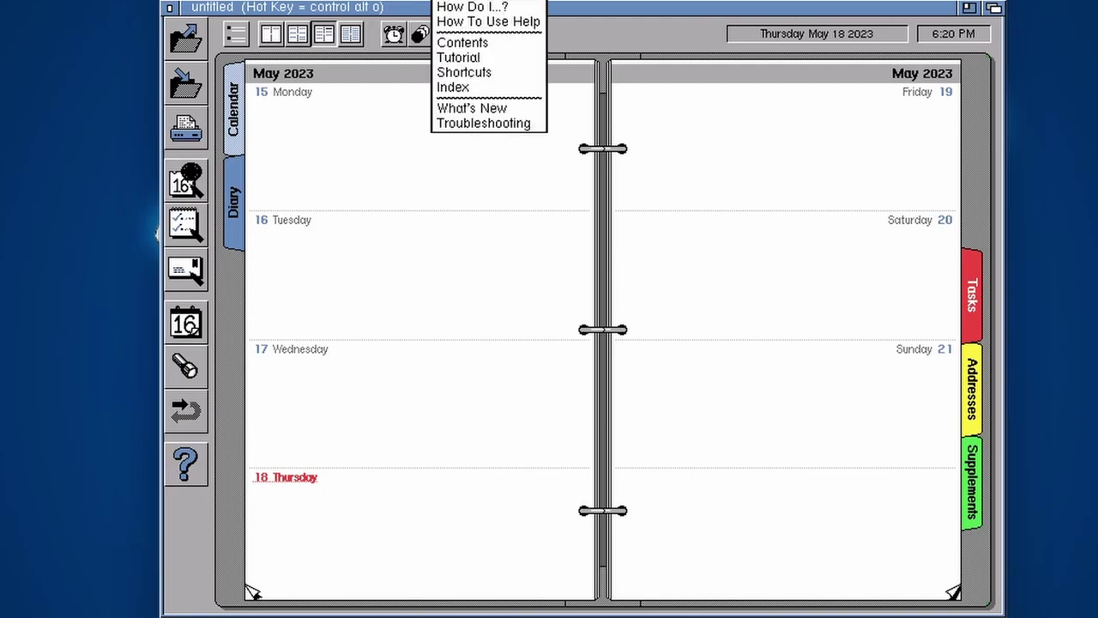
pyautogui.moveTo(184, 3)
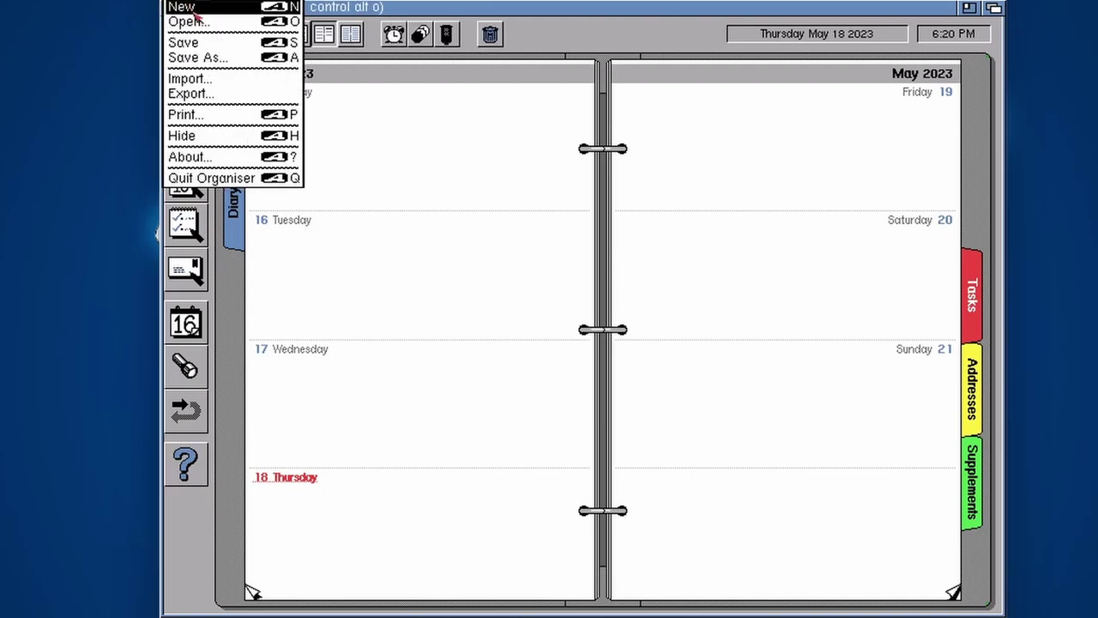
# Save the new organiser under the file name 'test' using Save As
pyautogui.click(217, 59)
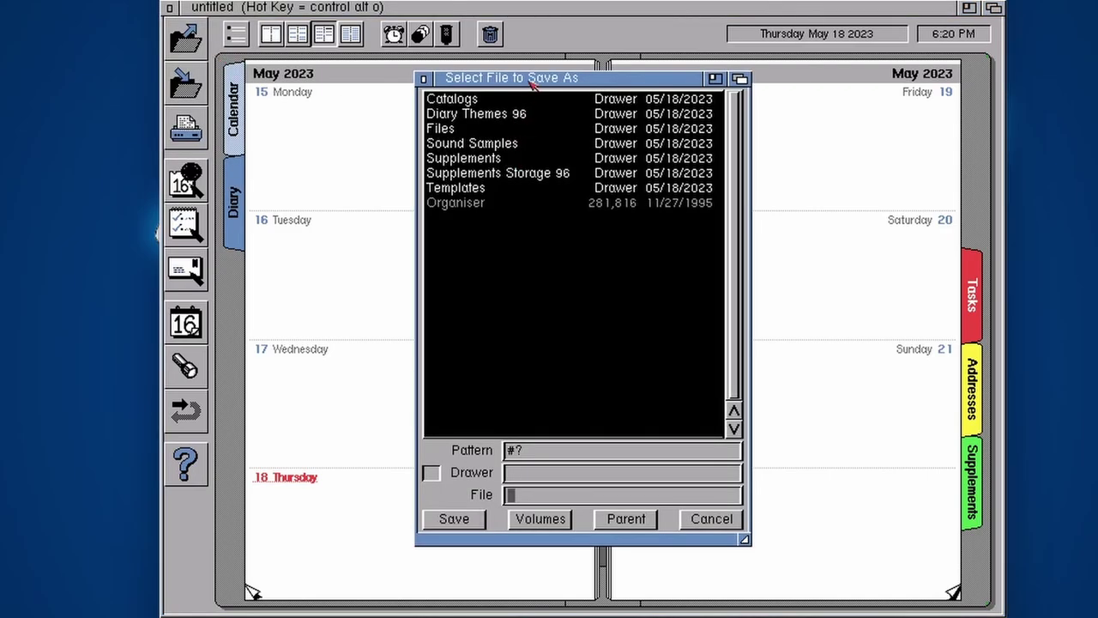
pyautogui.moveTo(531, 80); pyautogui.dragTo(538, 89)
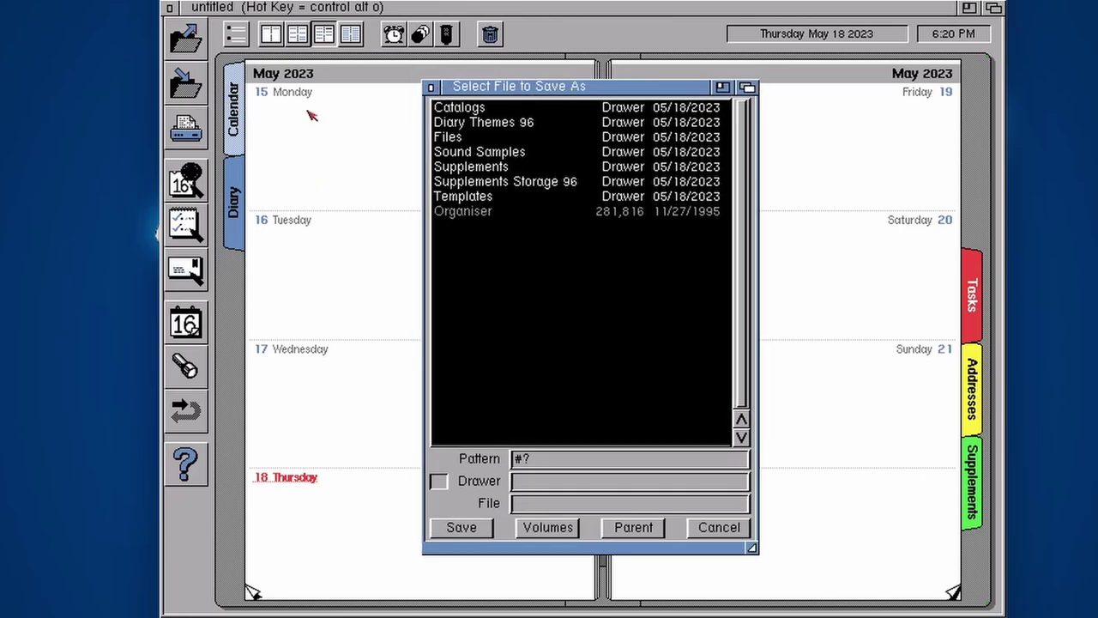
pyautogui.click(538, 503)
pyautogui.write('test')
pyautogui.click(465, 530)
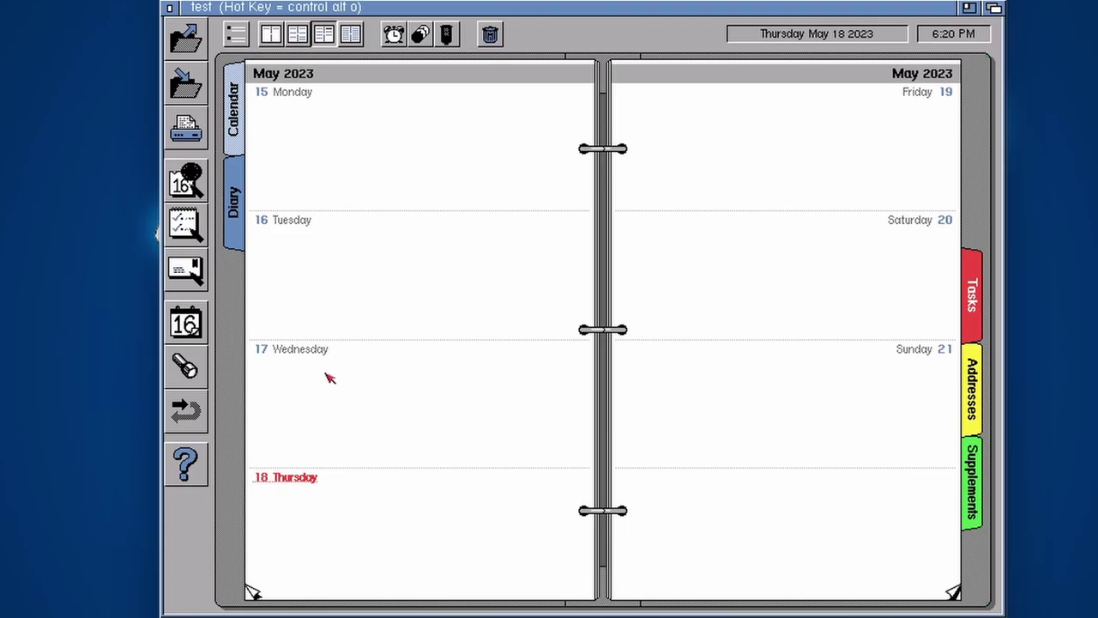
# Create a new event on Thursday 18 May titled 'Dinner' starting at 19:00
pyautogui.doubleClick(311, 520)
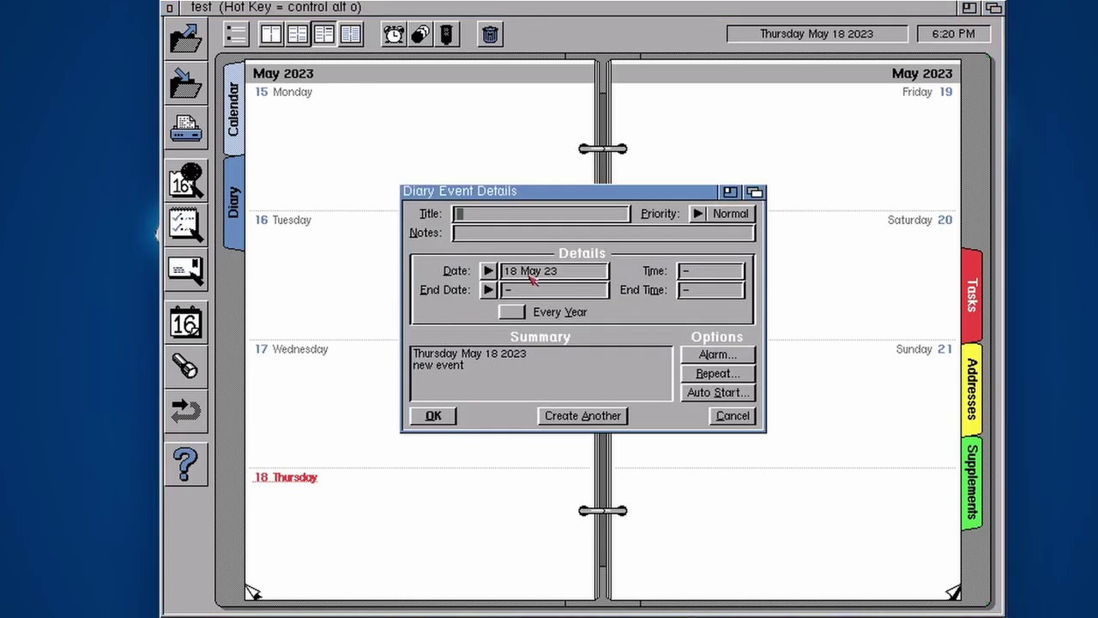
pyautogui.write('Dinn')
pyautogui.write('er')
pyautogui.press('Return')
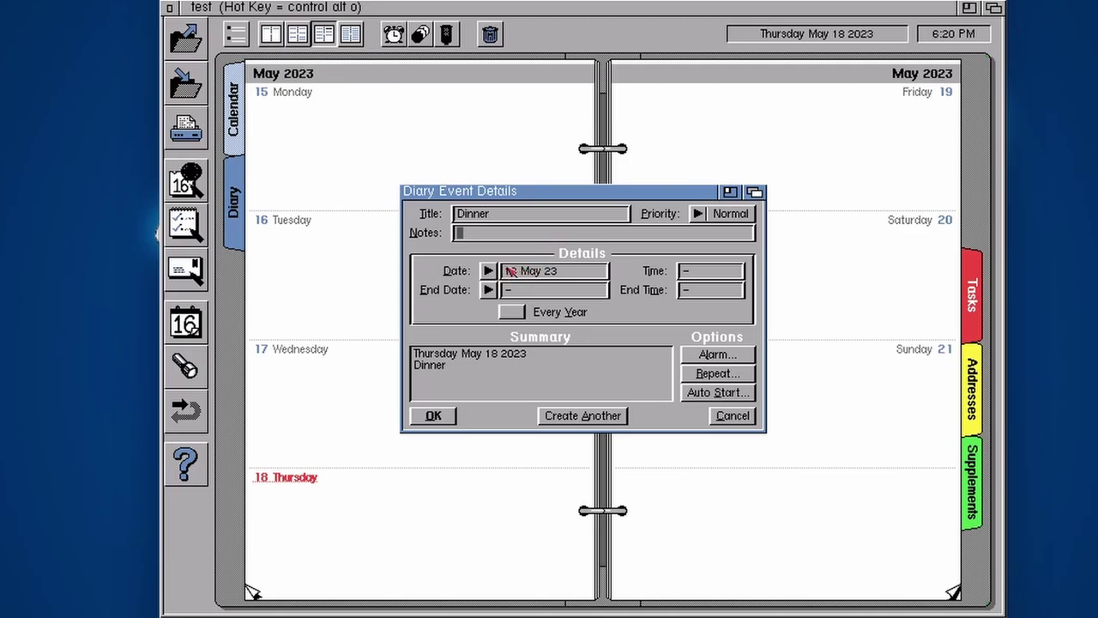
pyautogui.click(707, 275)
pyautogui.press('BackSpace')
pyautogui.write('19:00')
# Set the Dinner event's priority to High and its end time to 8:00 PM
pyautogui.click(726, 215)
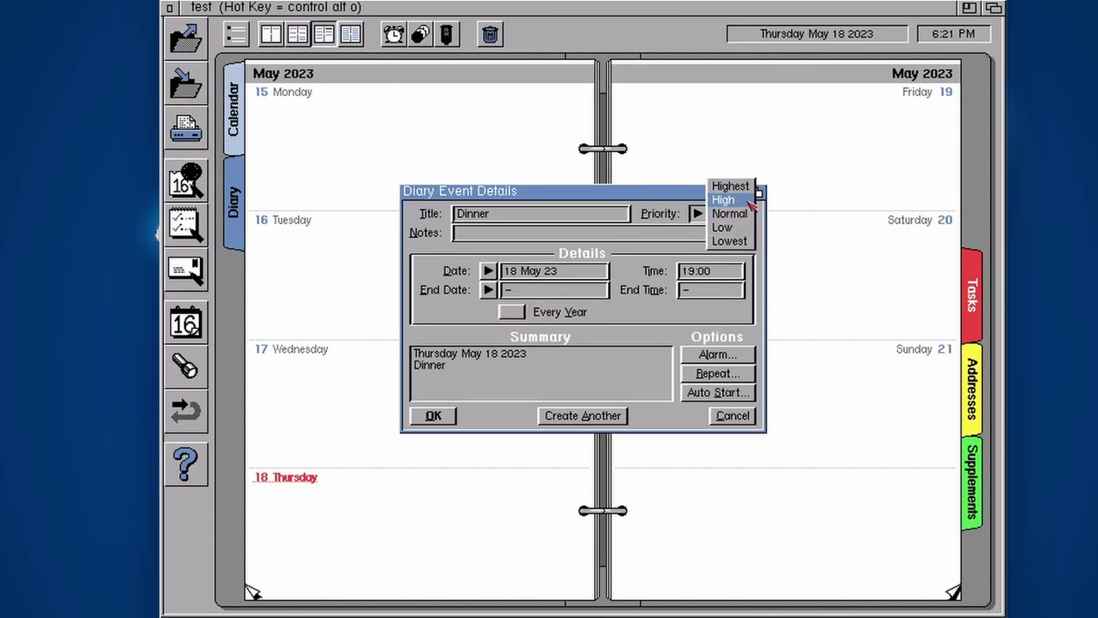
pyautogui.click(726, 200)
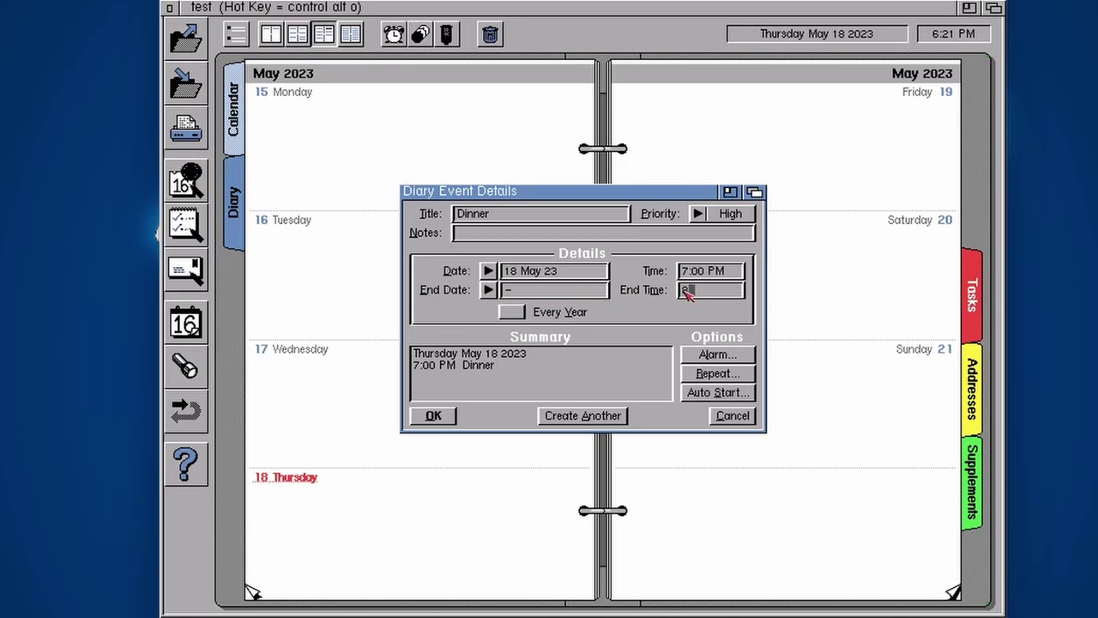
pyautogui.write(':00 PM')
pyautogui.click(520, 291)
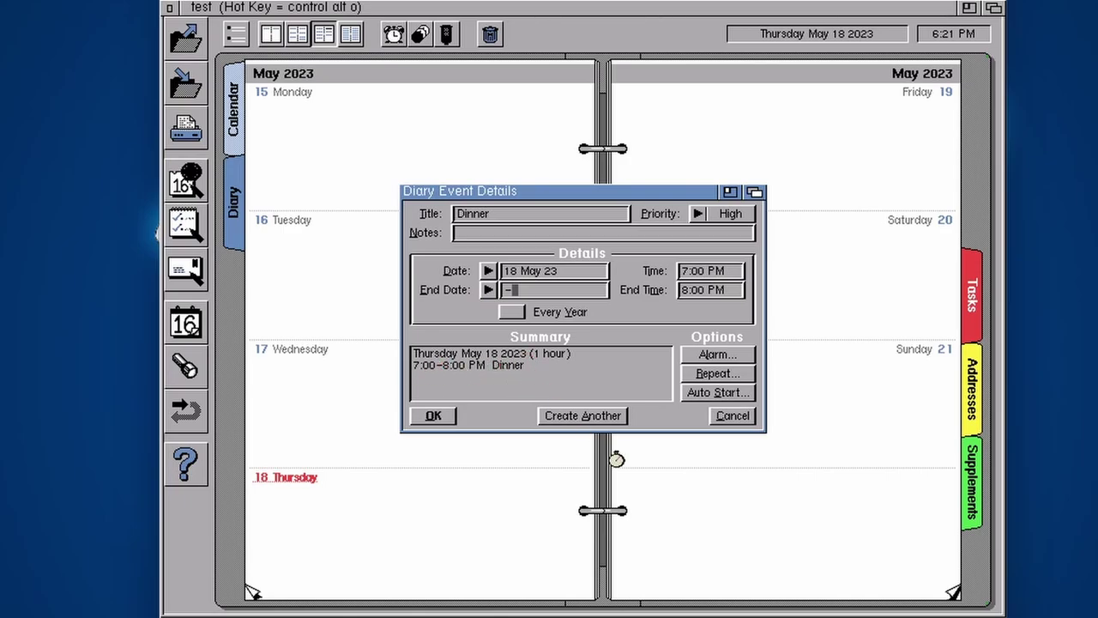
# Give Dinner an alarm notifying 35 minutes before the event
pyautogui.click(736, 355)
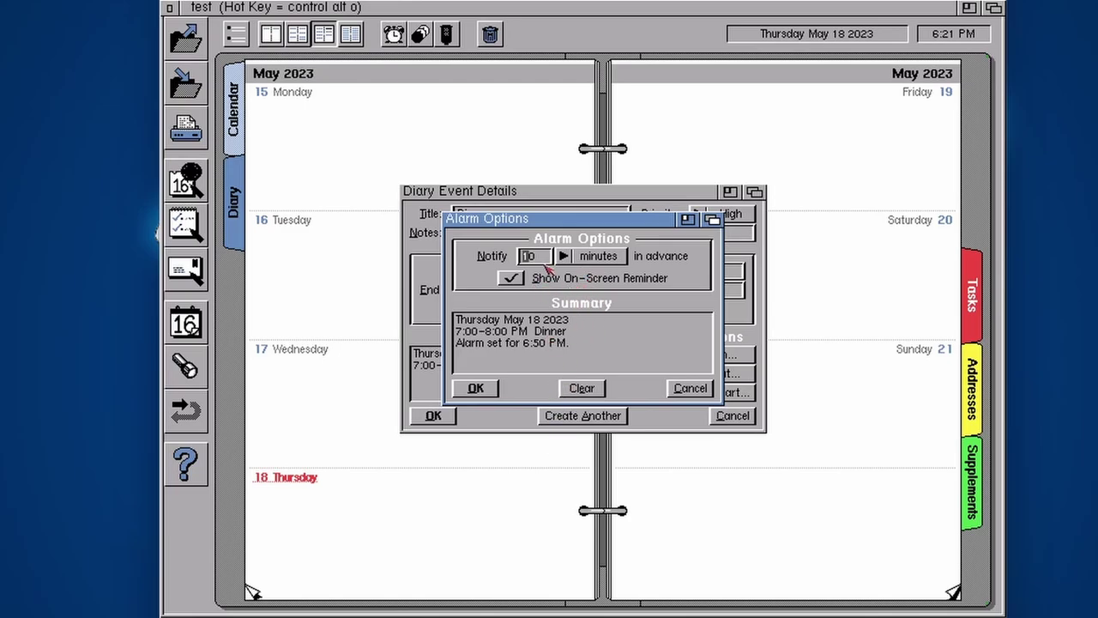
pyautogui.click(541, 260)
pyautogui.press('BackSpace')
pyautogui.press('BackSpace')
pyautogui.press('Return')
pyautogui.click(476, 389)
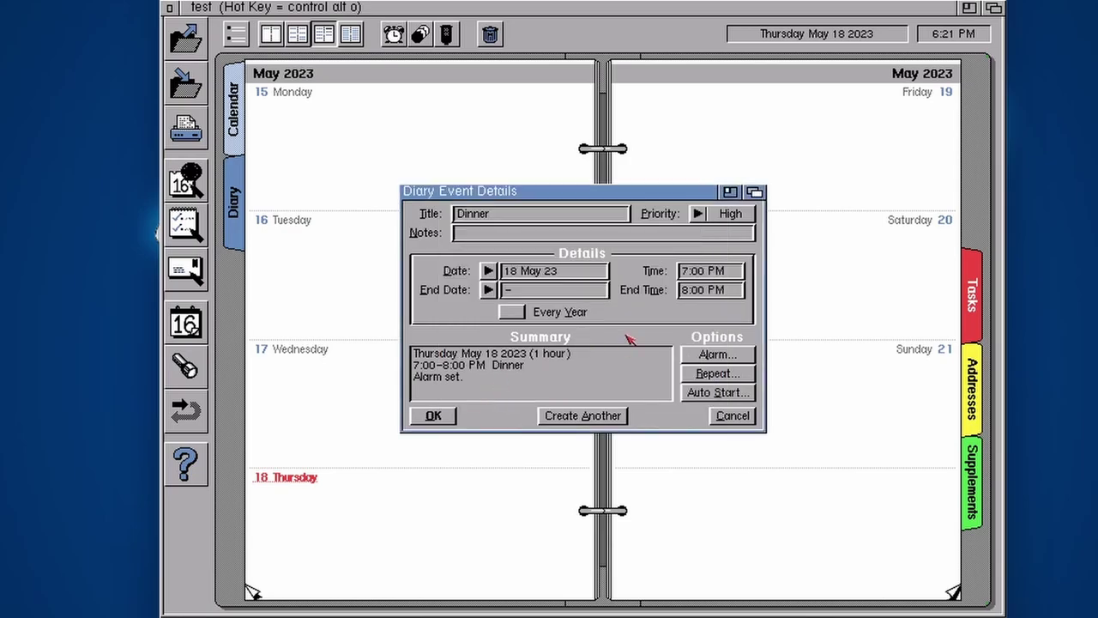
# Set Dinner to repeat every week with no Until date
pyautogui.click(717, 374)
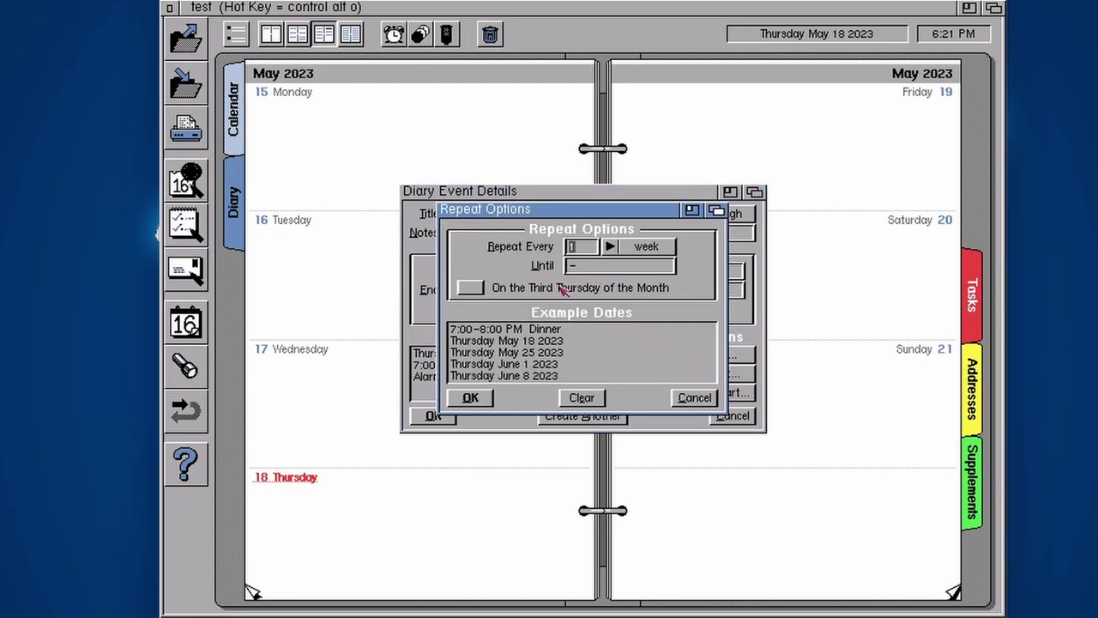
pyautogui.click(637, 249)
pyautogui.click(649, 250)
pyautogui.press('BackSpace')
pyautogui.click(471, 399)
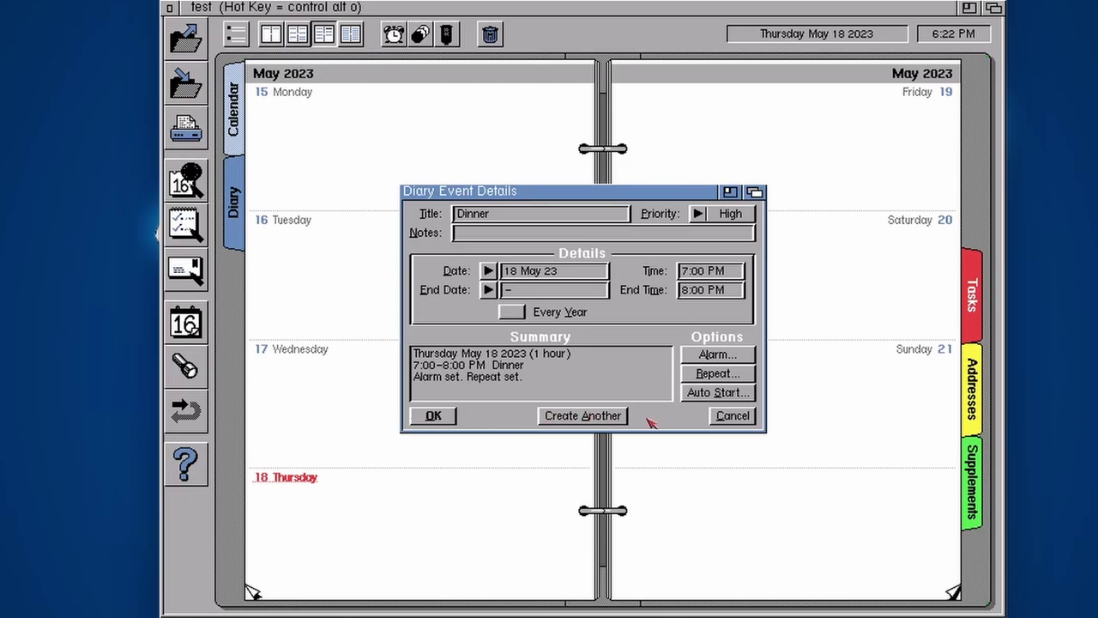
# Add Dinner to the diary, then page through weeks up to 4 June, ending on 8–14 May
pyautogui.click(441, 415)
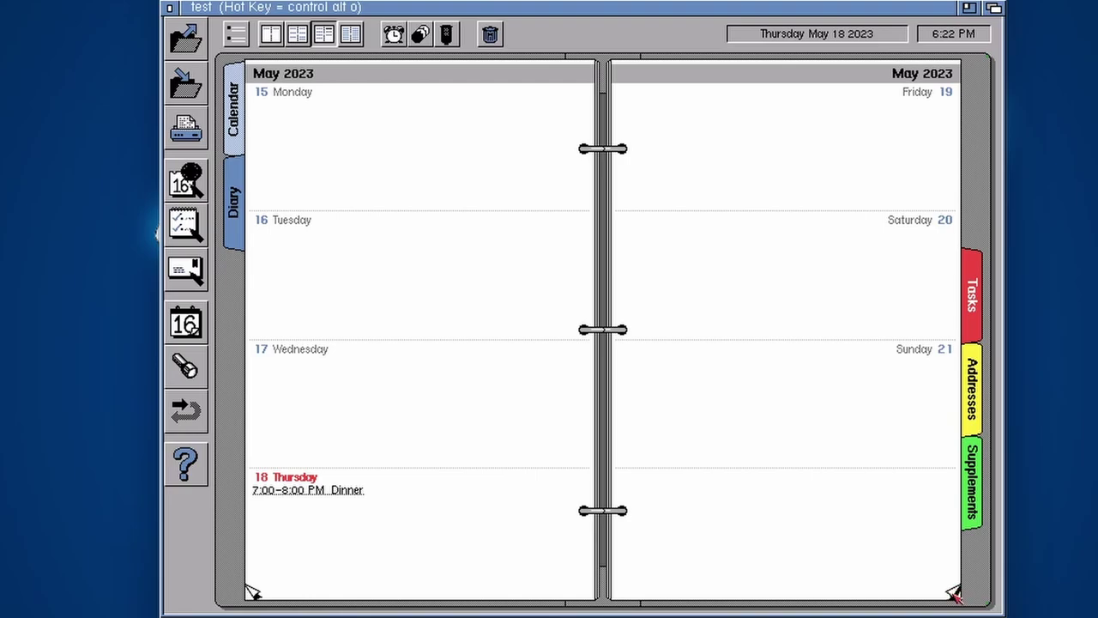
pyautogui.click(955, 594)
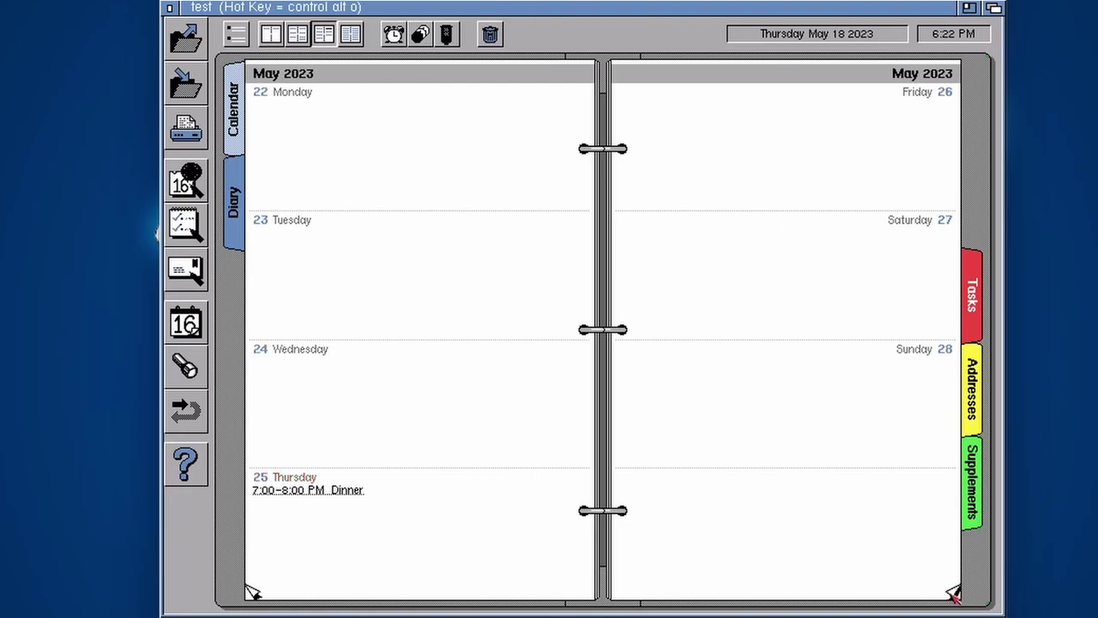
pyautogui.click(955, 594)
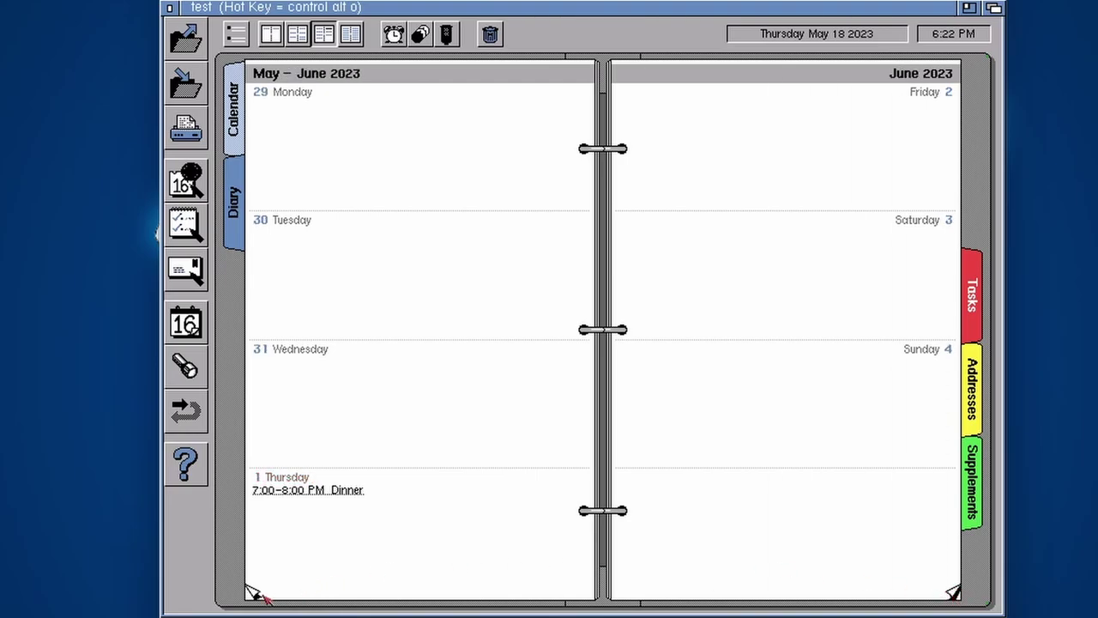
pyautogui.click(256, 593)
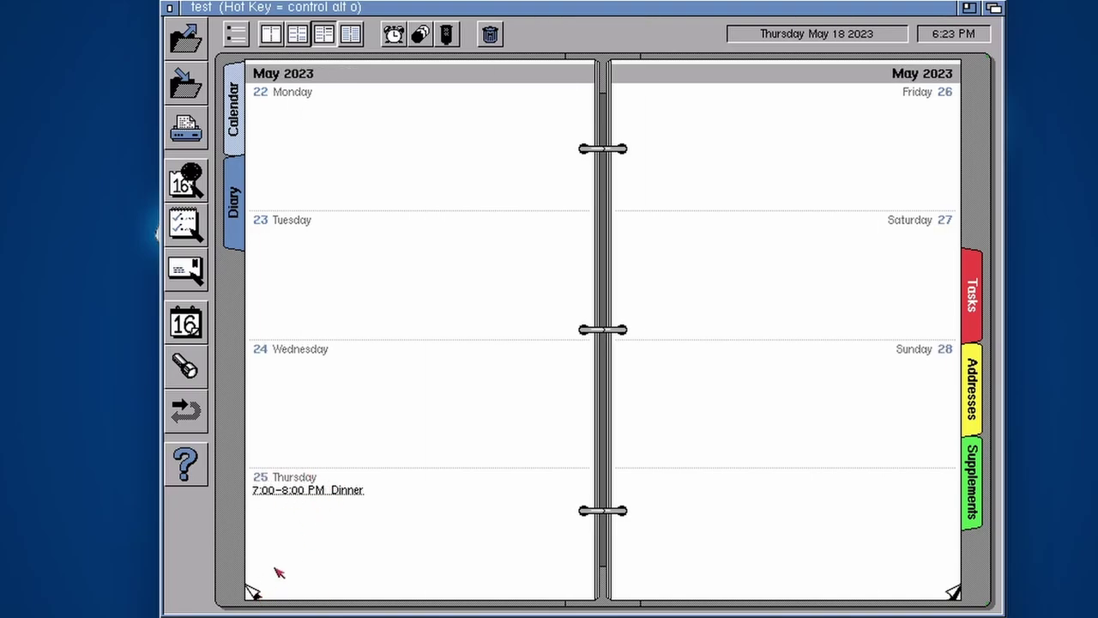
pyautogui.click(254, 593)
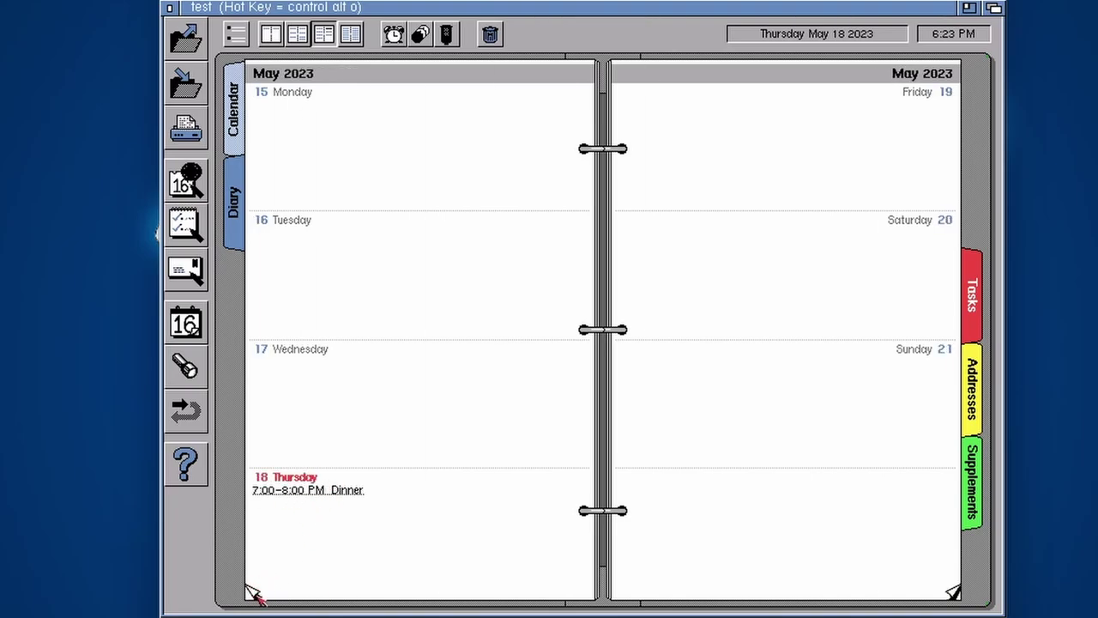
pyautogui.click(955, 594)
pyautogui.click(254, 594)
pyautogui.click(254, 594)
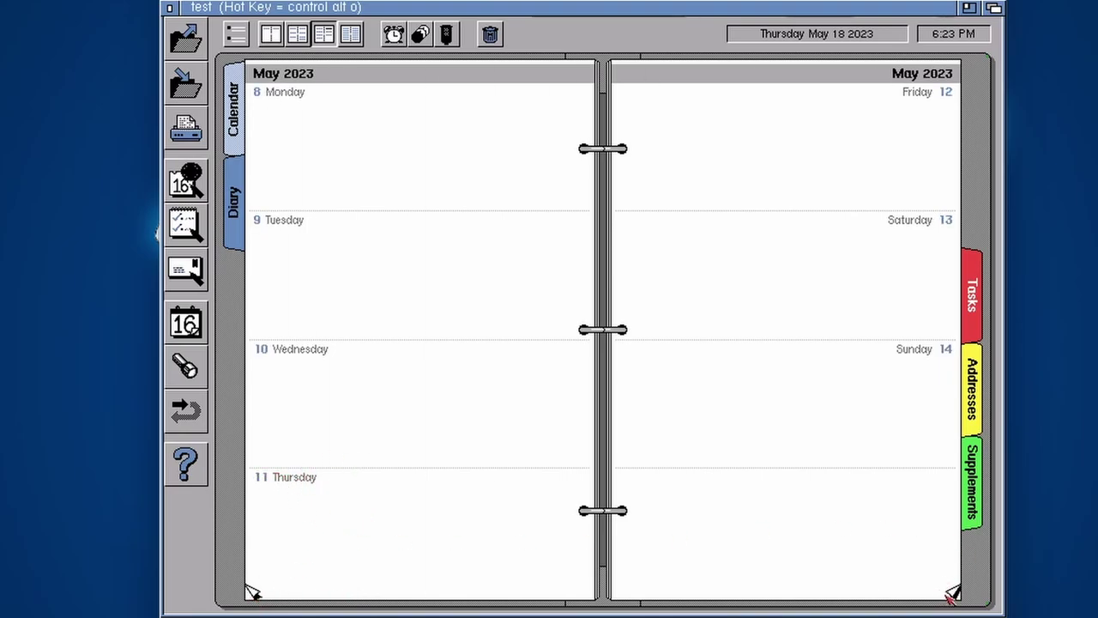
# Return to 15–21 May and try day, week and four-day layouts, ending on two-week 8–21 May
pyautogui.click(956, 594)
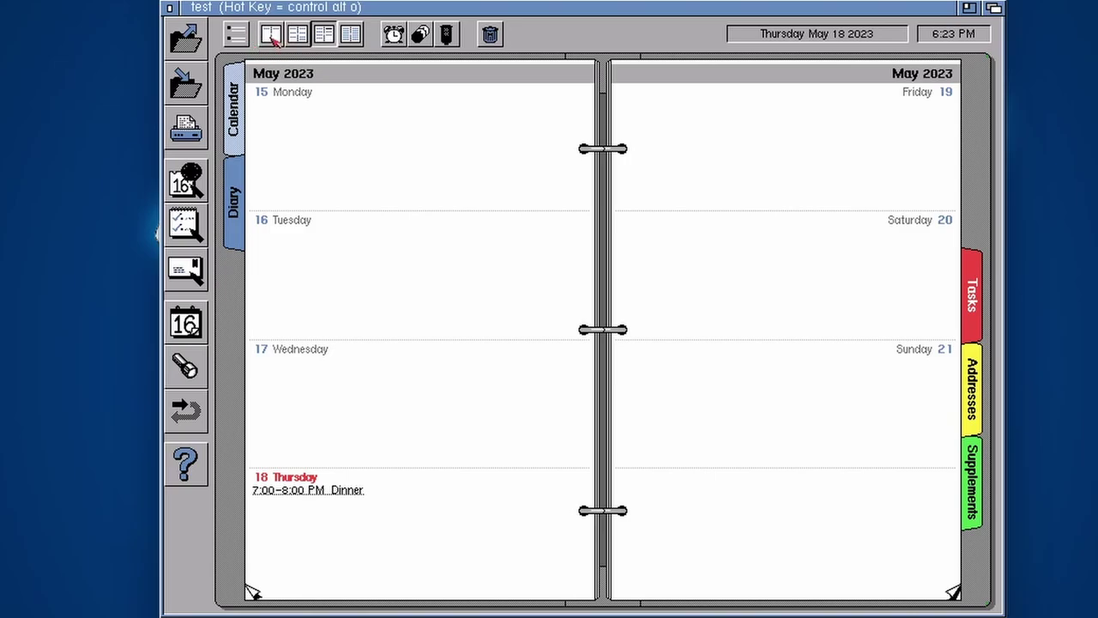
pyautogui.click(271, 36)
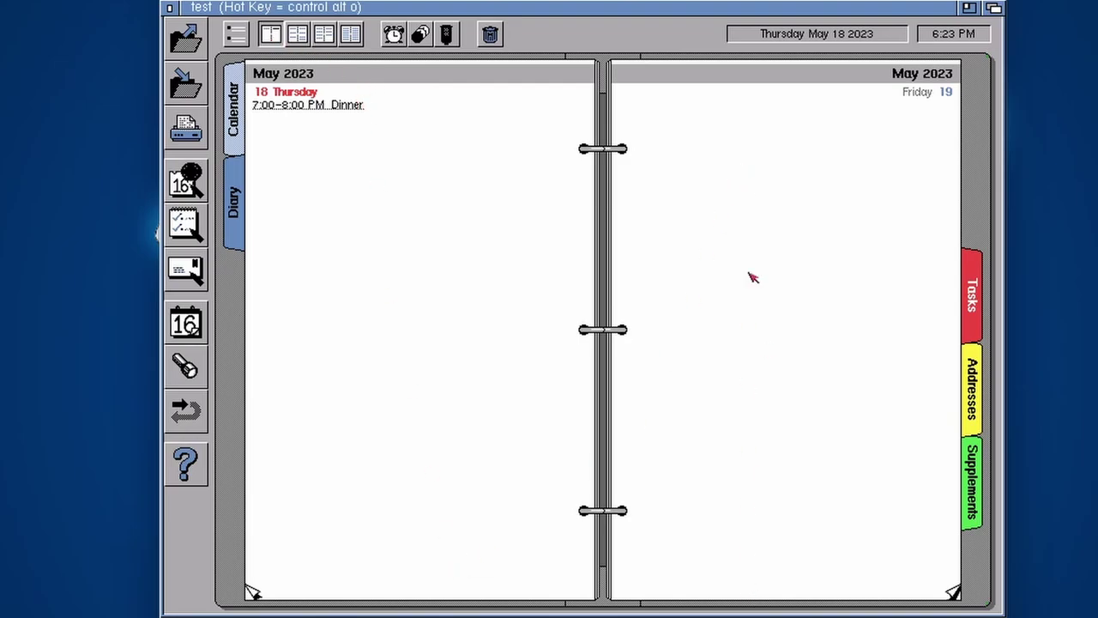
pyautogui.click(297, 34)
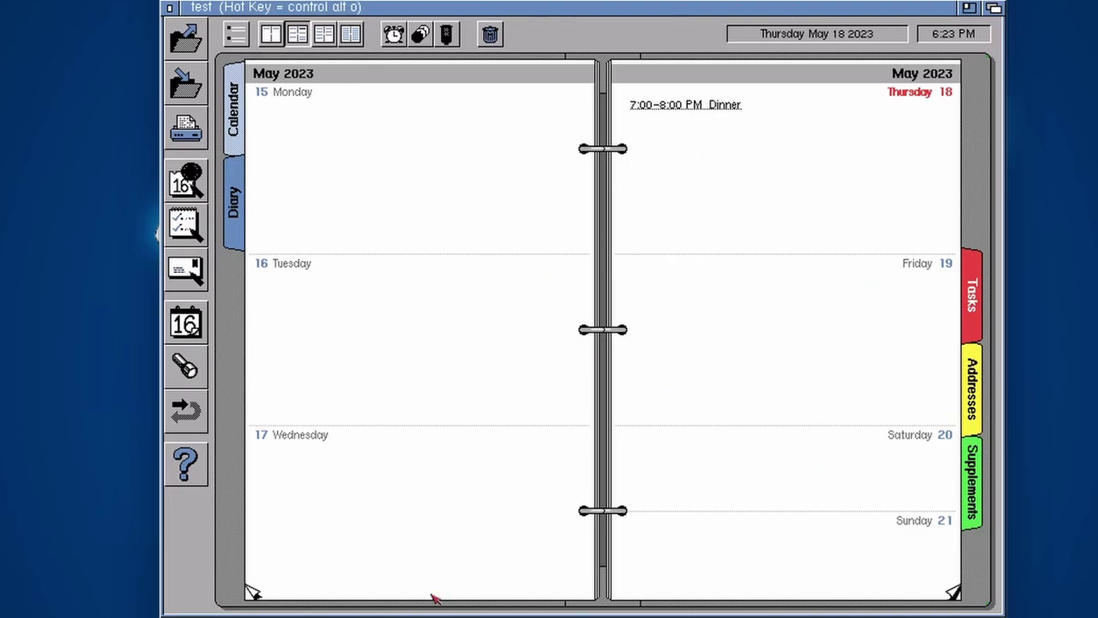
pyautogui.click(327, 34)
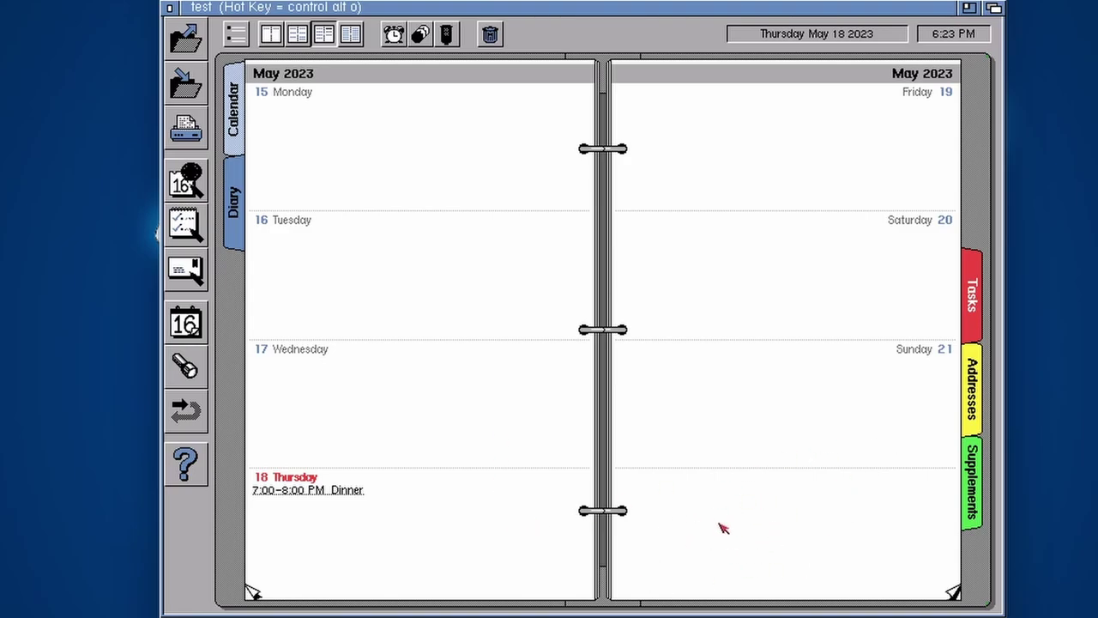
pyautogui.click(351, 35)
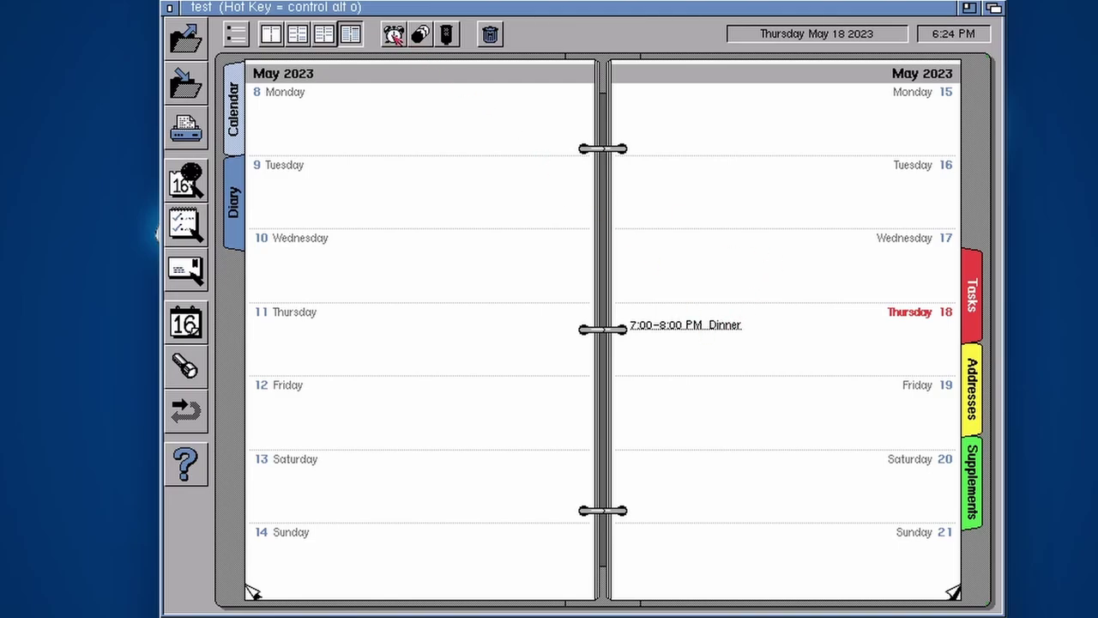
# Open and cancel the Alarm and Repeat settings dialogs for the Dinner entry
pyautogui.click(393, 34)
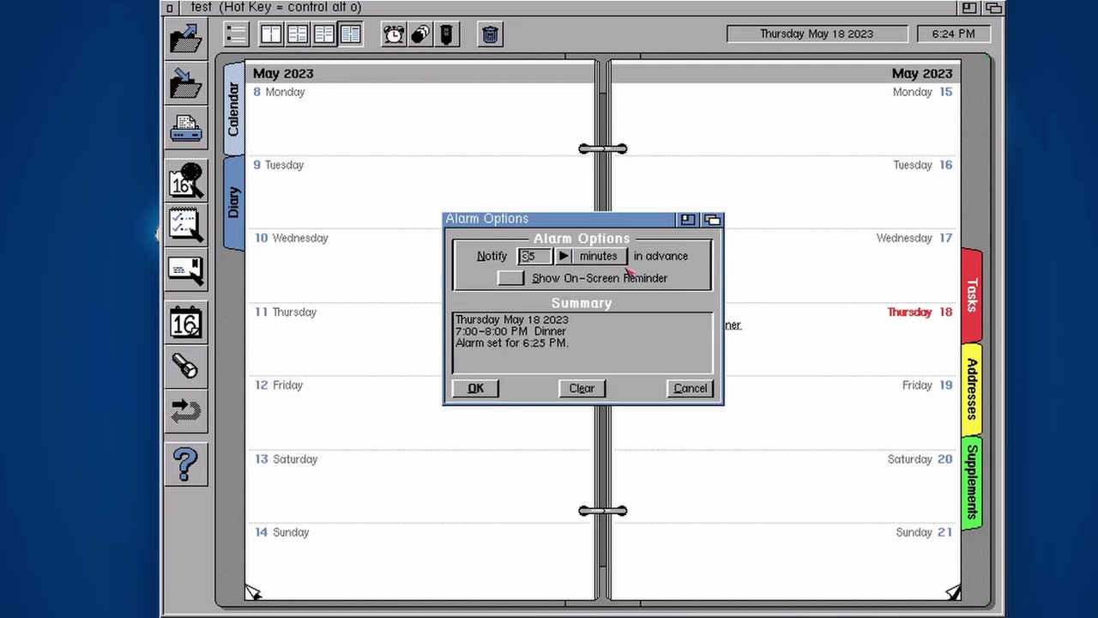
pyautogui.click(696, 393)
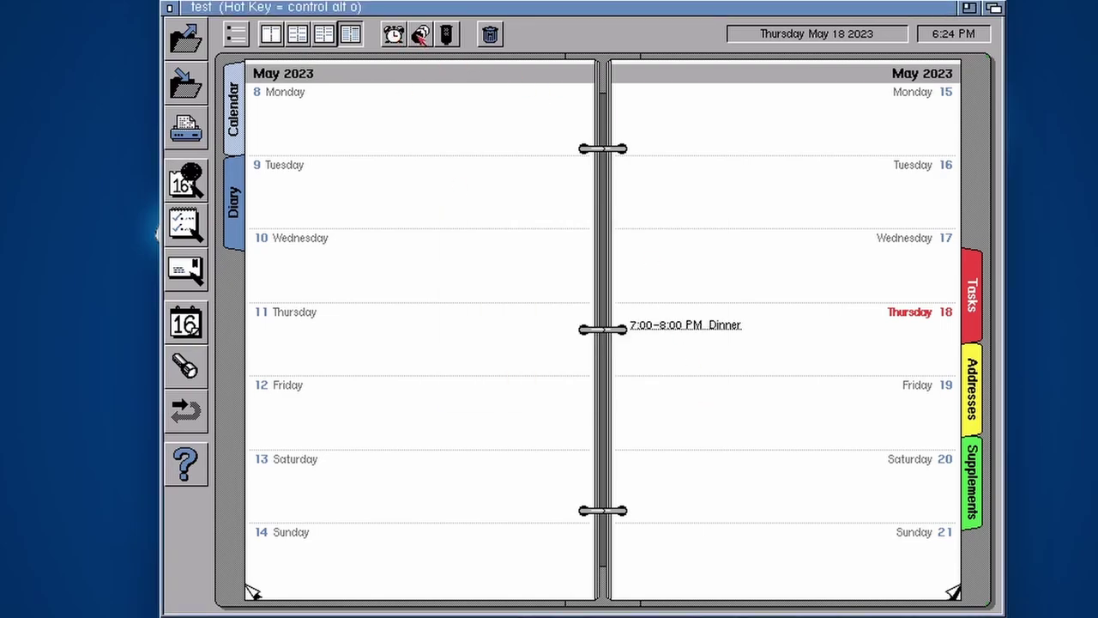
pyautogui.click(421, 36)
pyautogui.click(697, 399)
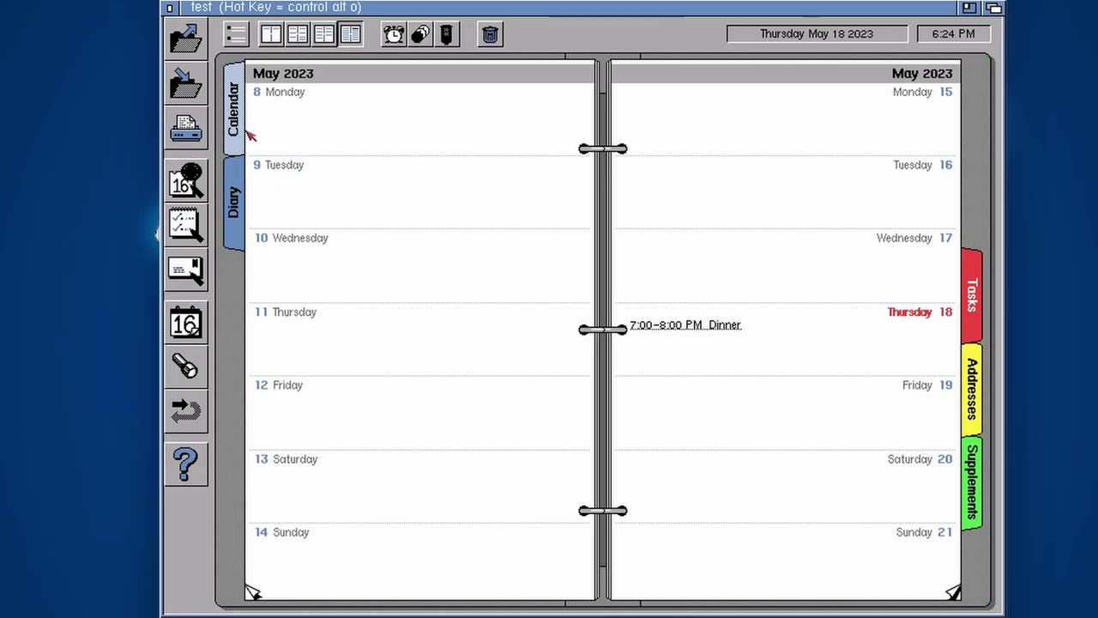
# View the January–August 2023 year calendar, then switch to the empty Tasks list
pyautogui.click(241, 121)
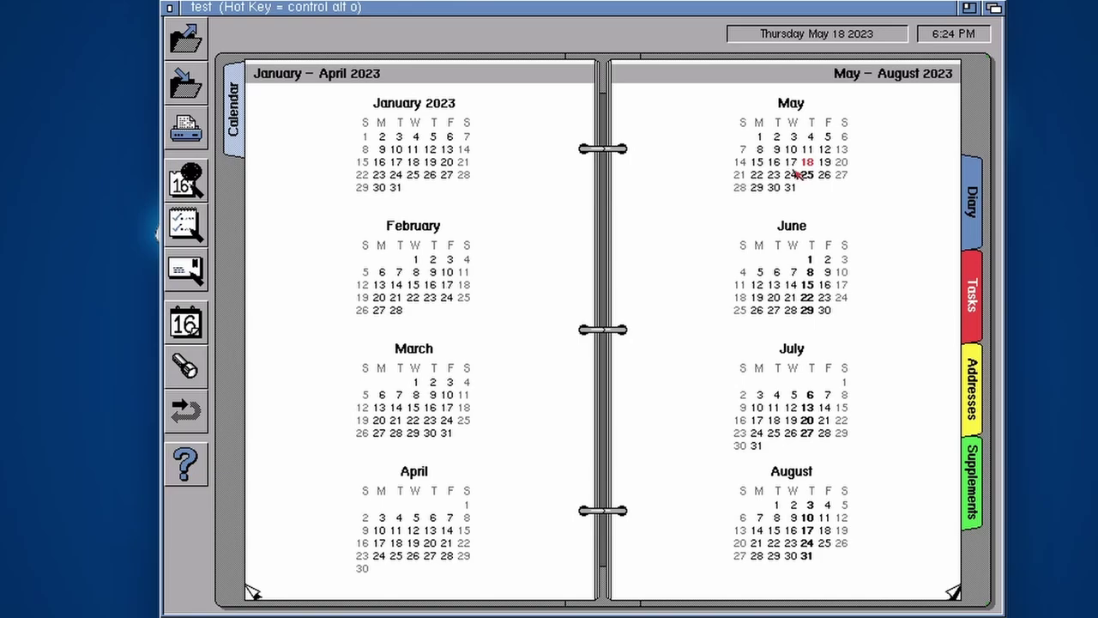
pyautogui.click(972, 202)
# Add the High-priority task 'Make youtube video' due today, 18 May 23, then toggle its completed mark off again
pyautogui.click(974, 294)
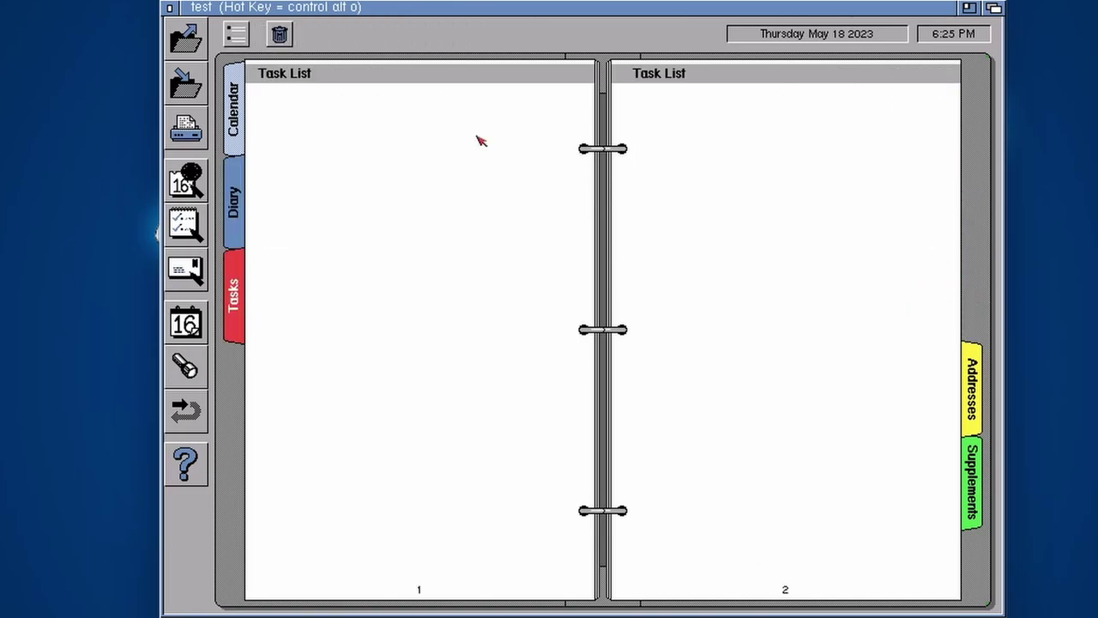
pyautogui.doubleClick(300, 140)
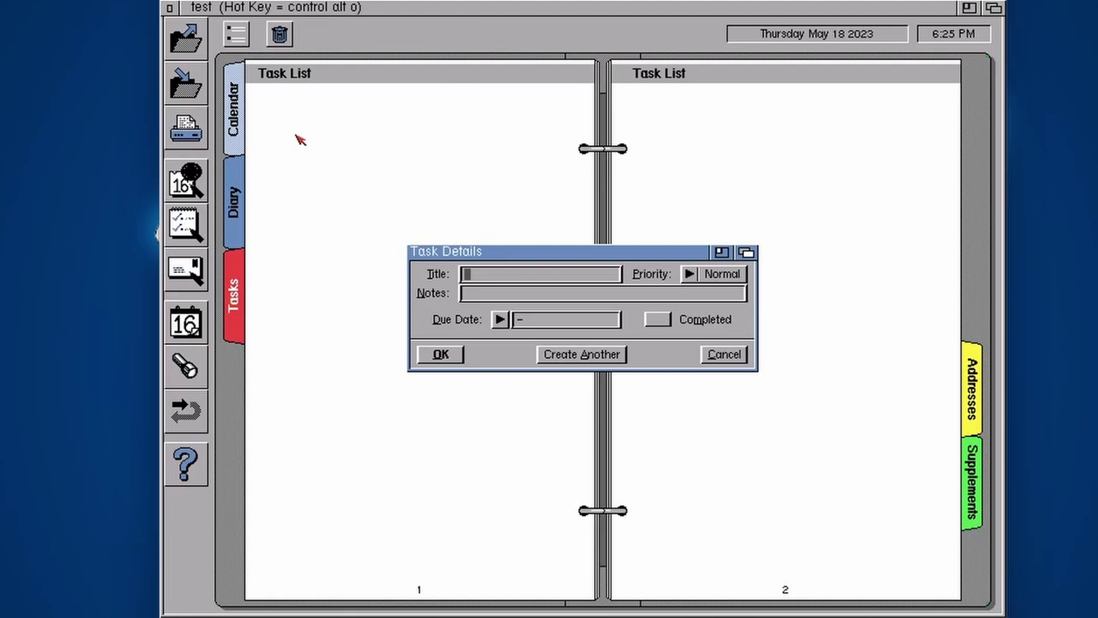
pyautogui.write('Make youtube video')
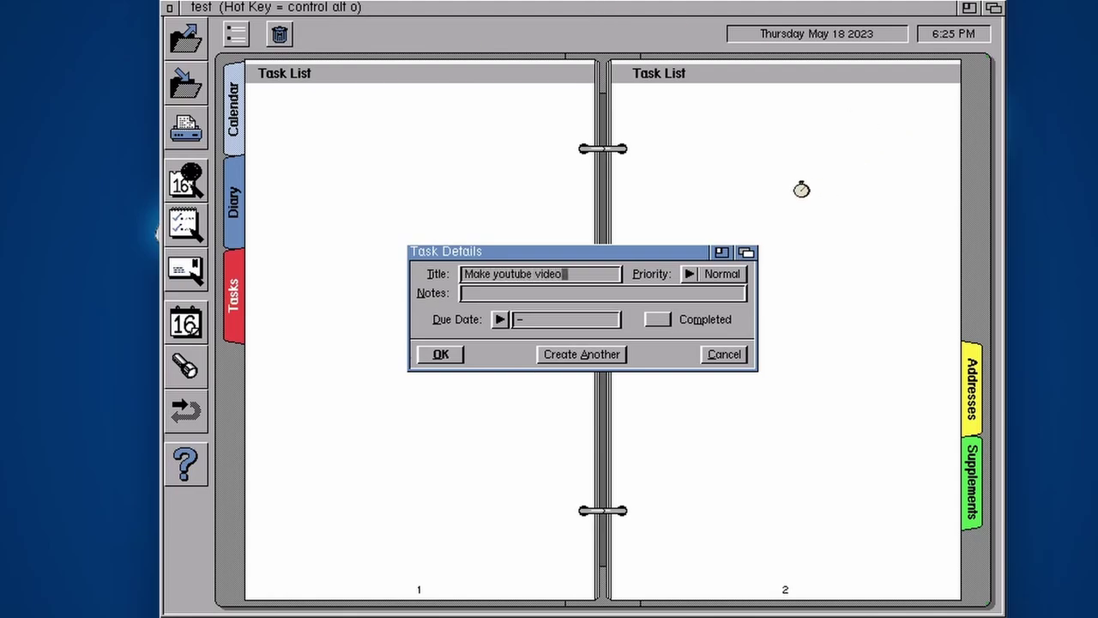
pyautogui.click(697, 276)
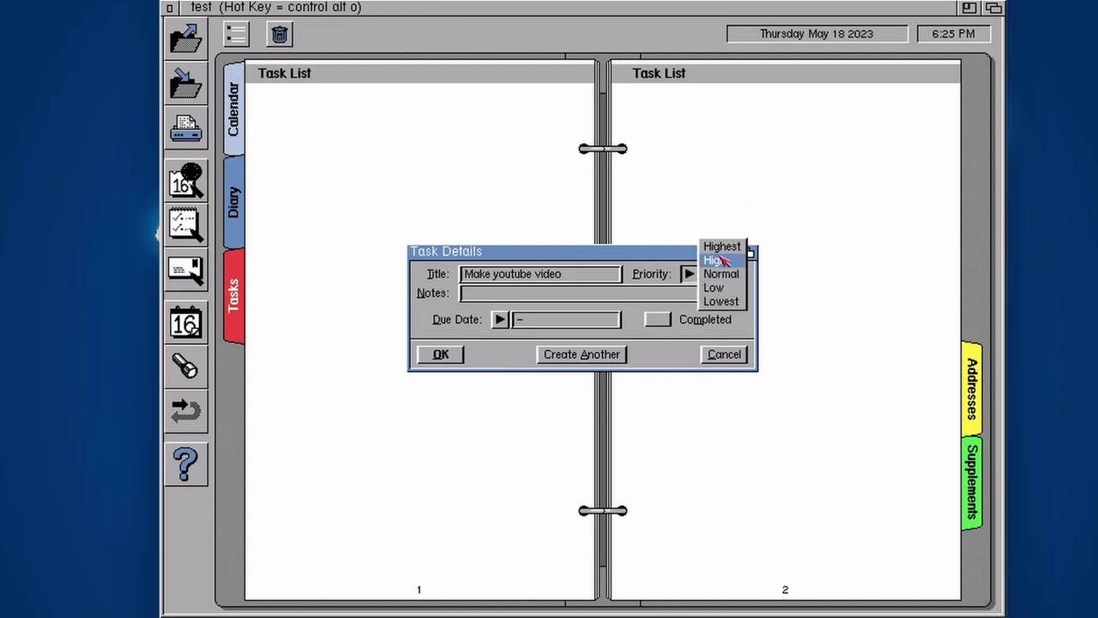
pyautogui.click(724, 260)
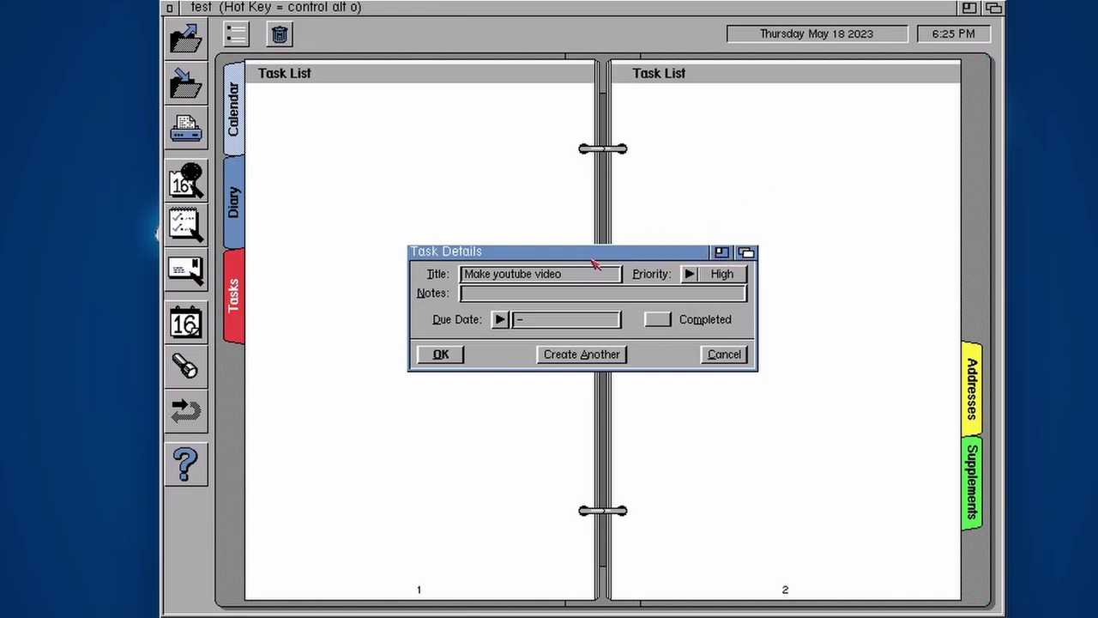
pyautogui.click(512, 324)
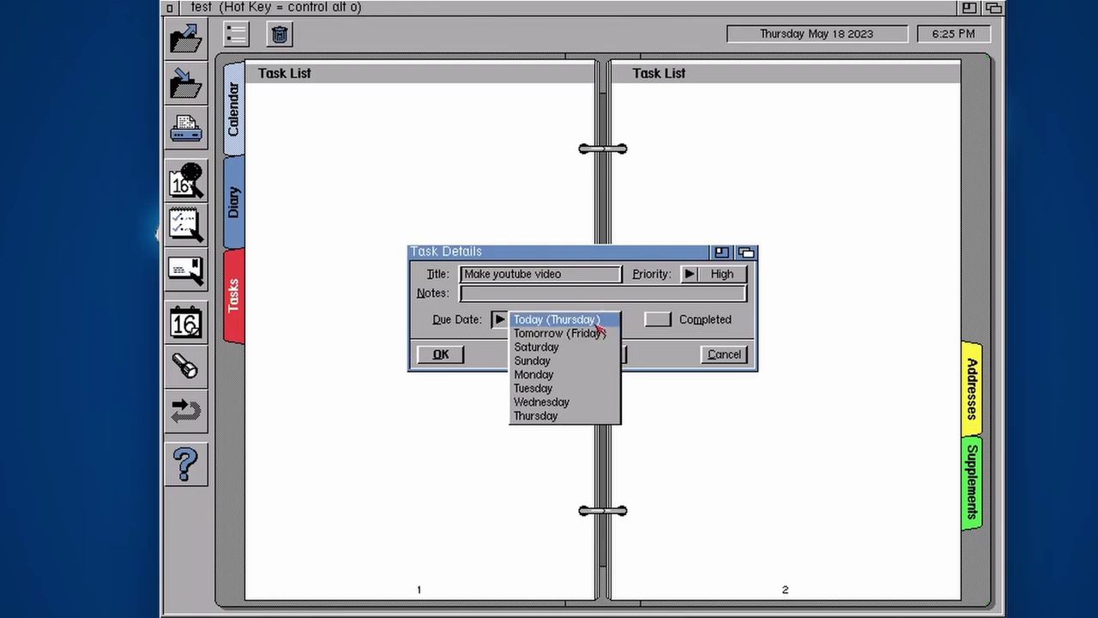
pyautogui.click(553, 322)
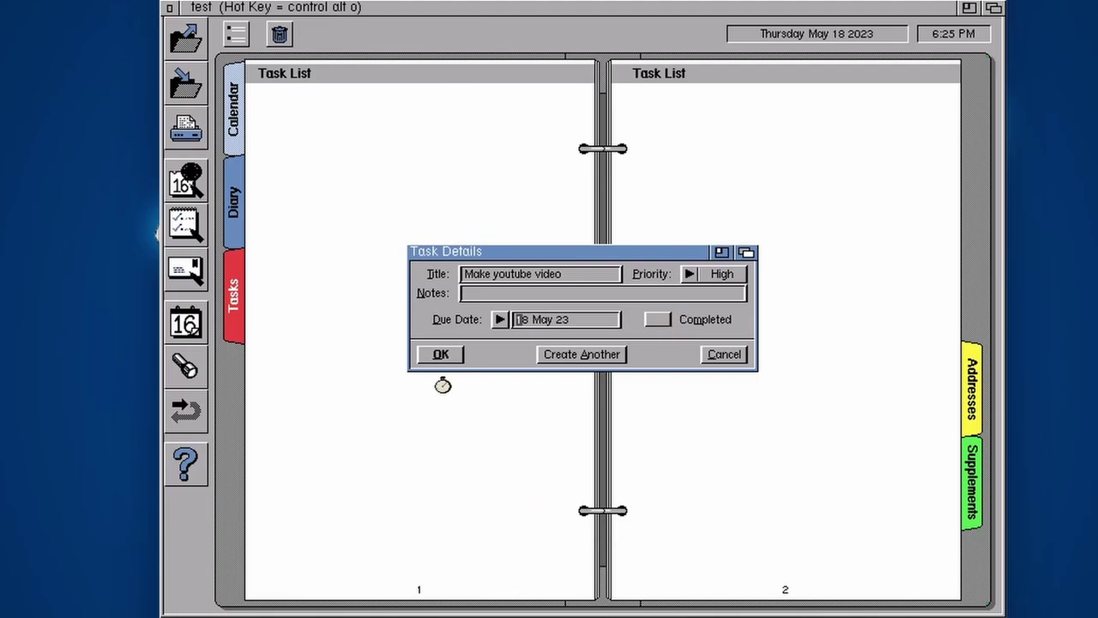
pyautogui.click(442, 354)
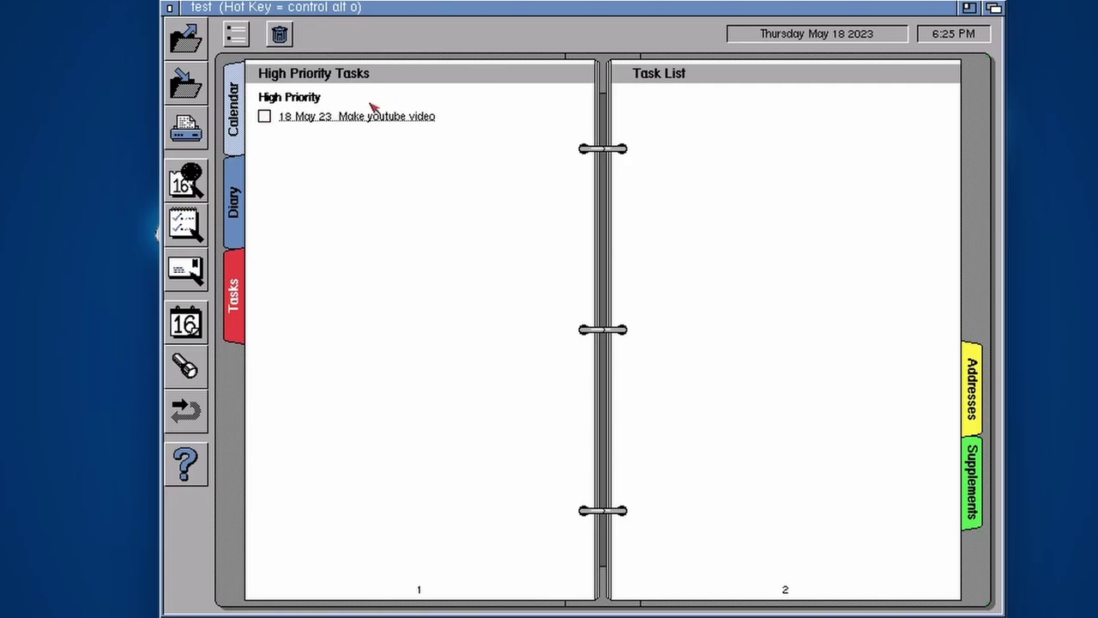
pyautogui.click(265, 117)
pyautogui.click(266, 116)
# Add the Low-priority task 'Take out the bins' due tomorrow, 19 May 23
pyautogui.doubleClick(369, 159)
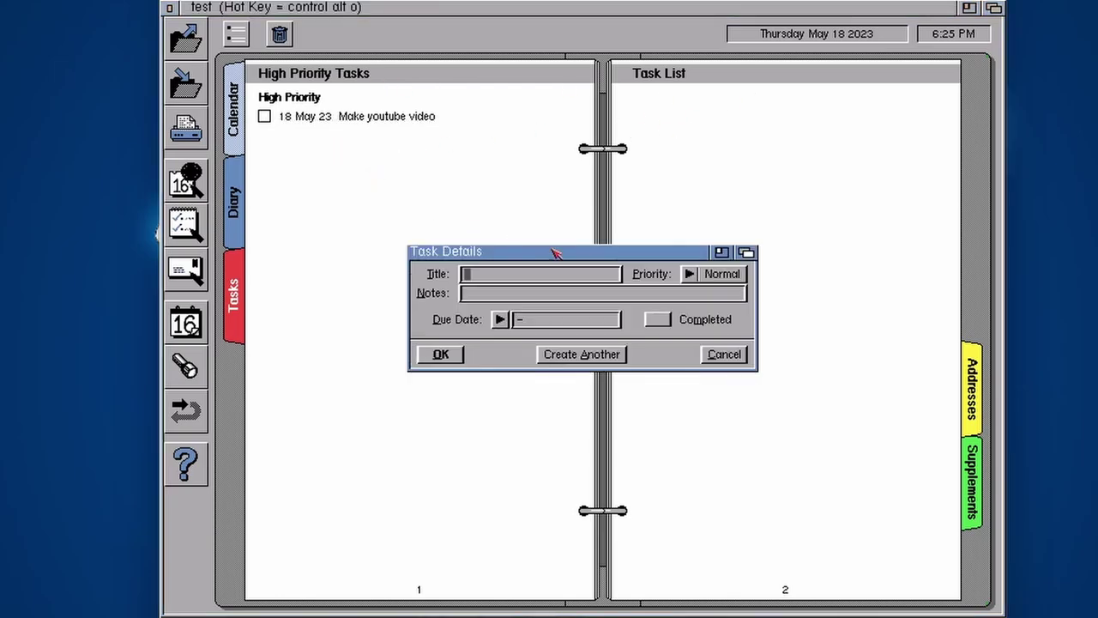
pyautogui.click(714, 275)
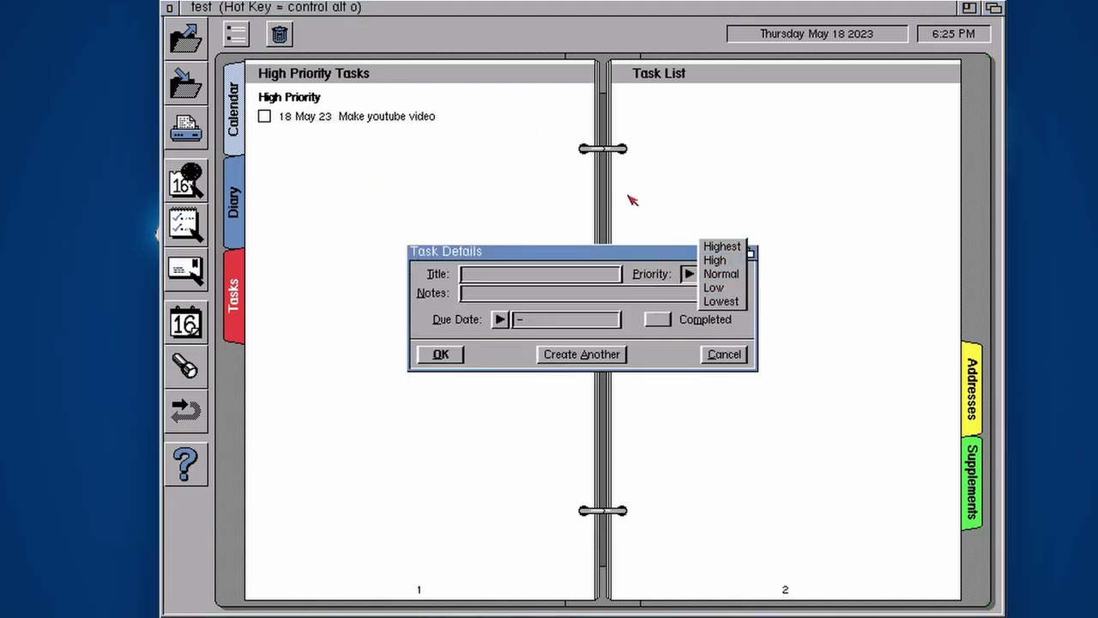
pyautogui.click(385, 182)
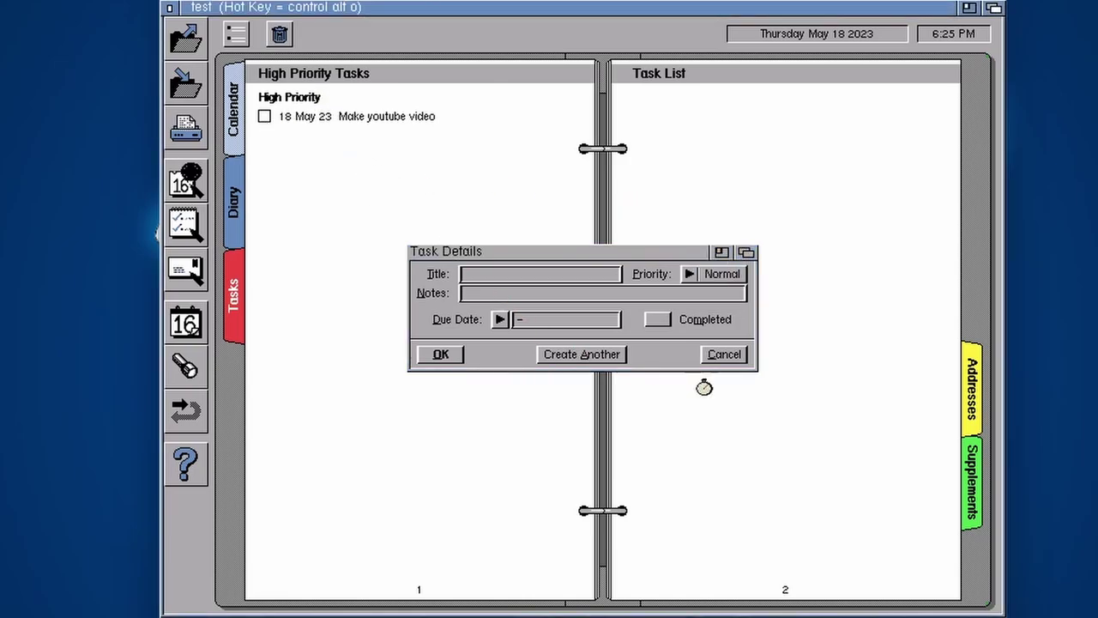
pyautogui.click(697, 274)
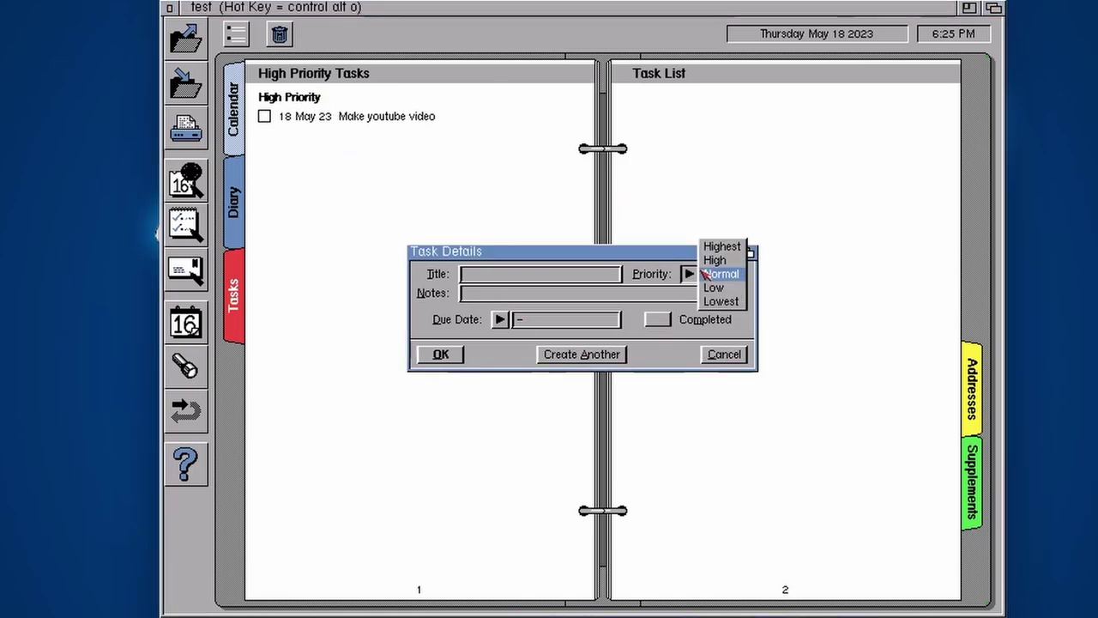
pyautogui.click(714, 287)
pyautogui.click(483, 277)
pyautogui.write('Take out the bi')
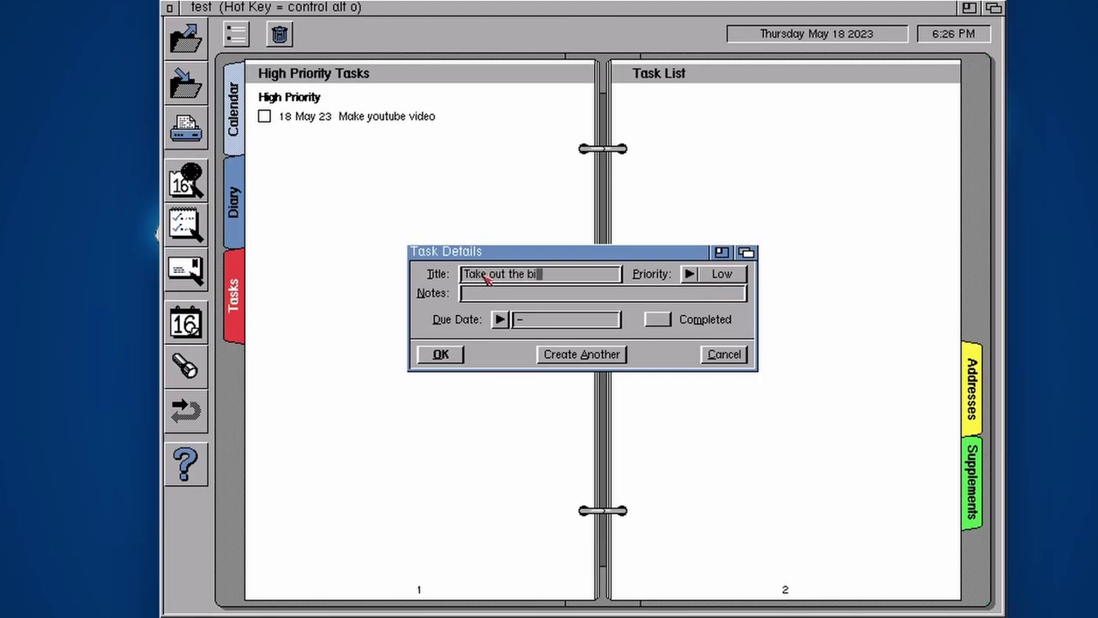
pyautogui.write('ns')
pyautogui.moveTo(501, 318); pyautogui.dragTo(544, 339)
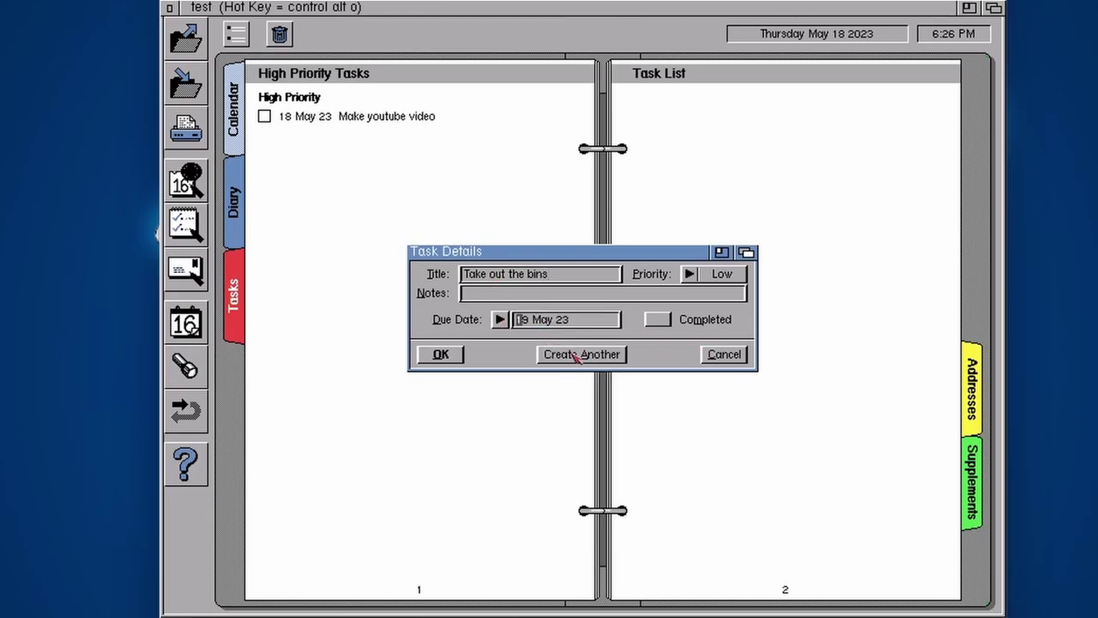
pyautogui.click(445, 355)
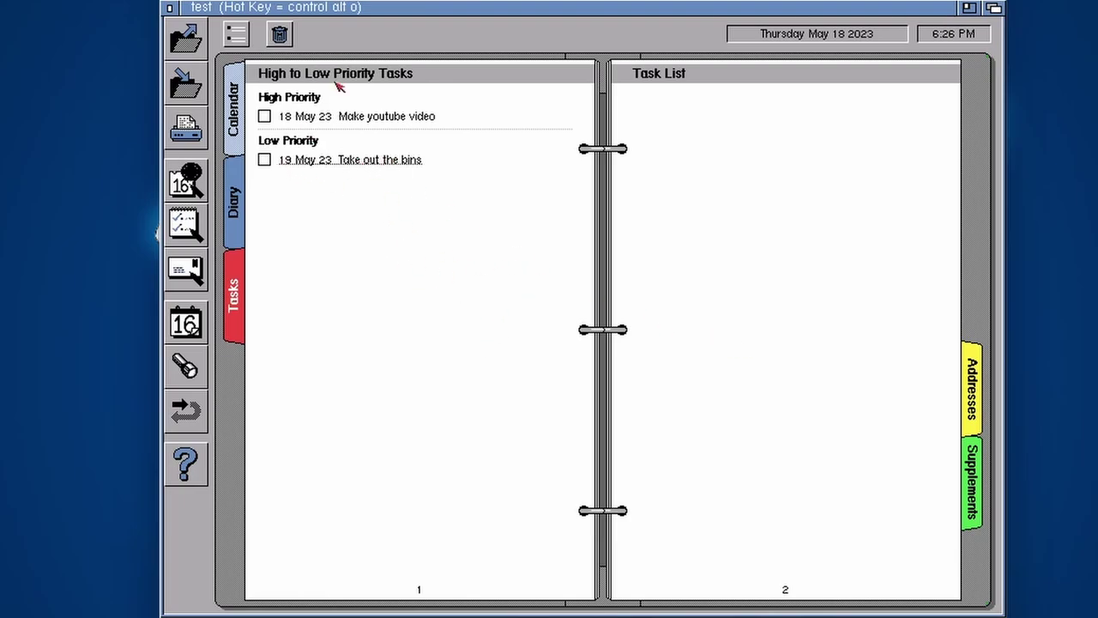
# Reopen the 'Take out the bins' task details and close them without changes
pyautogui.doubleClick(347, 162)
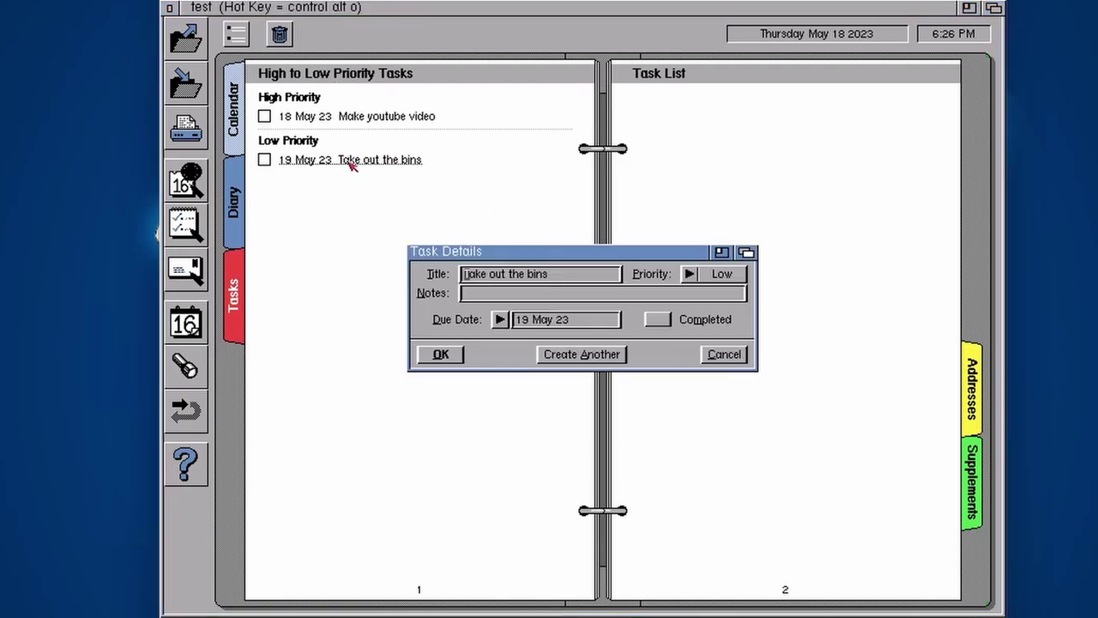
pyautogui.click(502, 299)
pyautogui.click(726, 356)
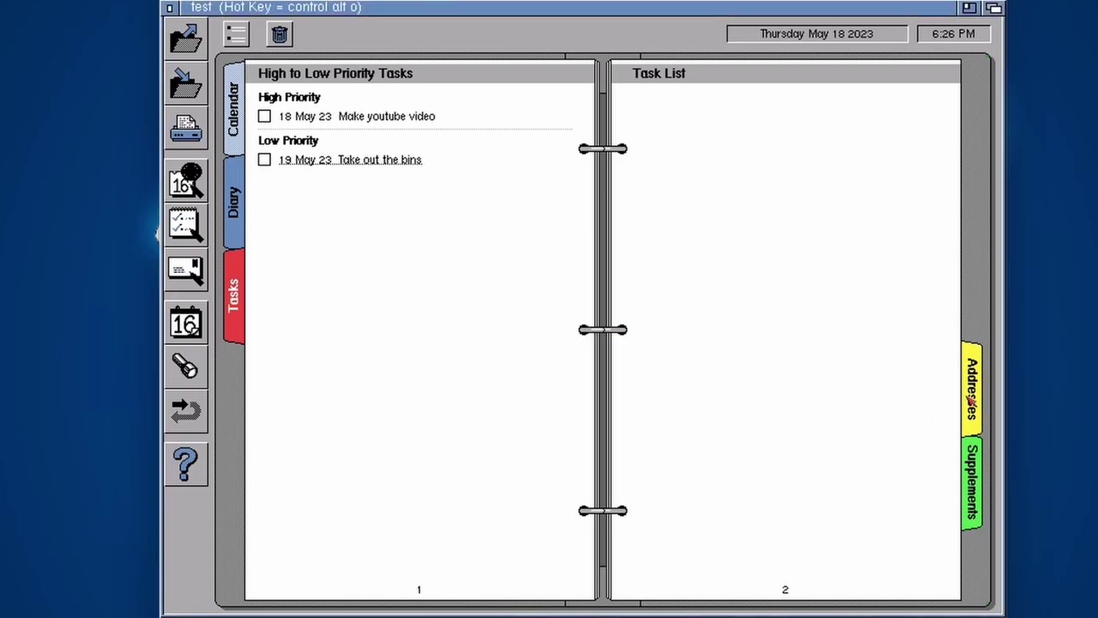
# Open the address book at the first page of the A addresses
pyautogui.click(975, 388)
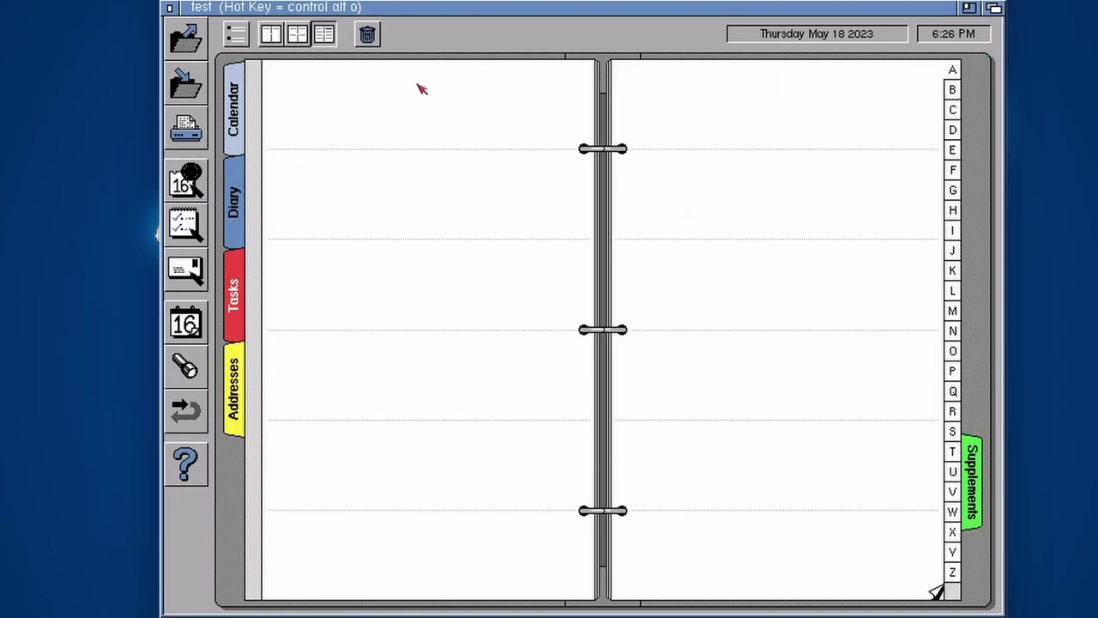
pyautogui.click(958, 91)
pyautogui.click(953, 109)
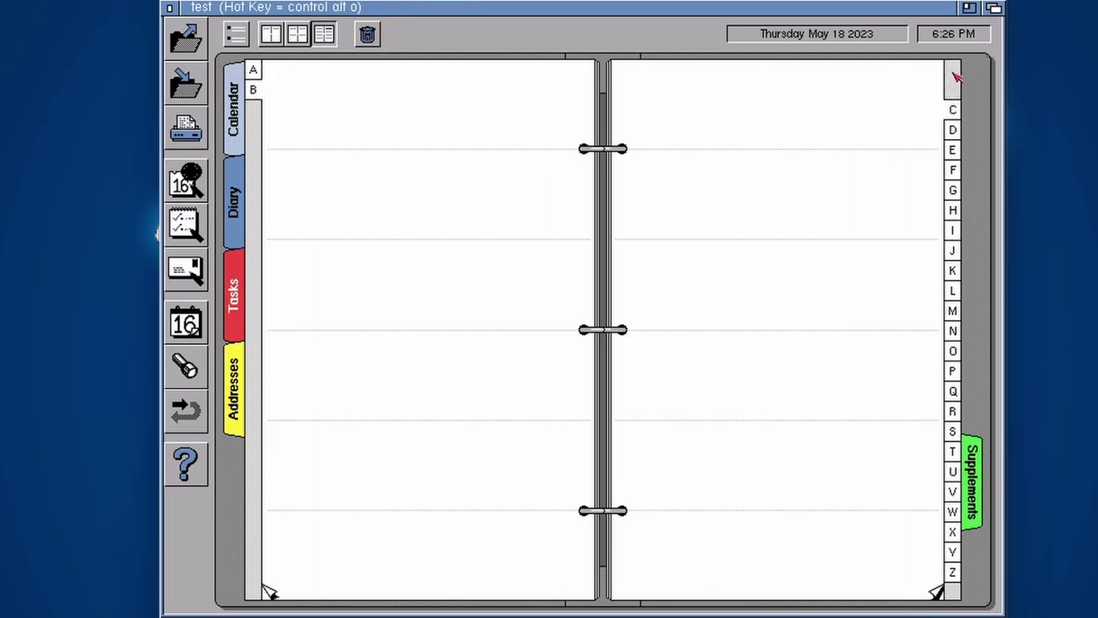
pyautogui.click(254, 72)
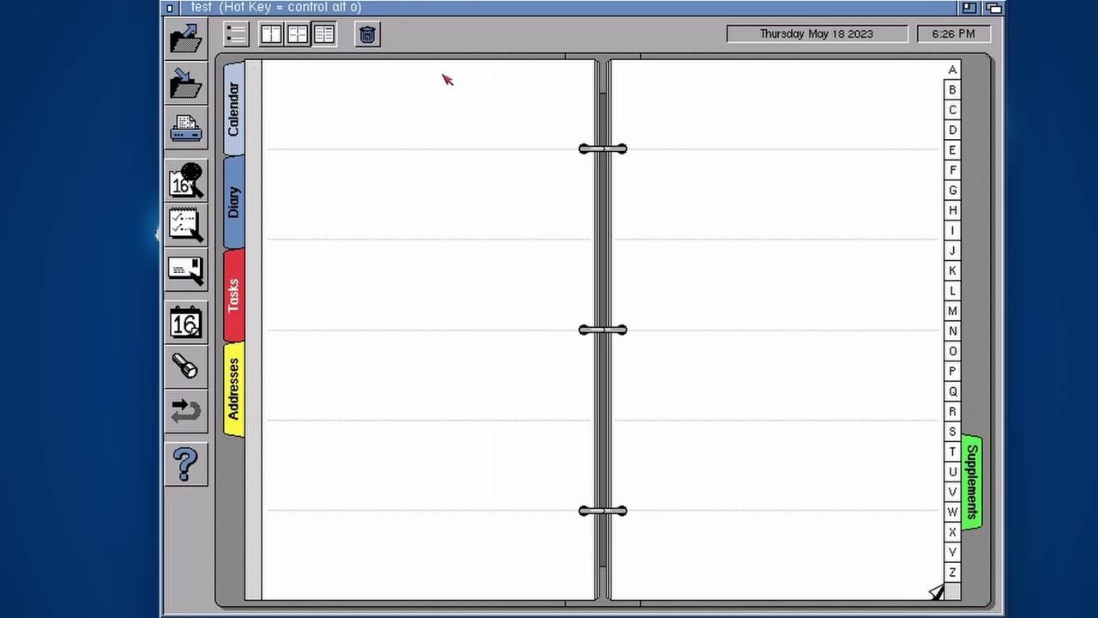
# Start a new address entry named Apple with its street address and the town London
pyautogui.doubleClick(380, 98)
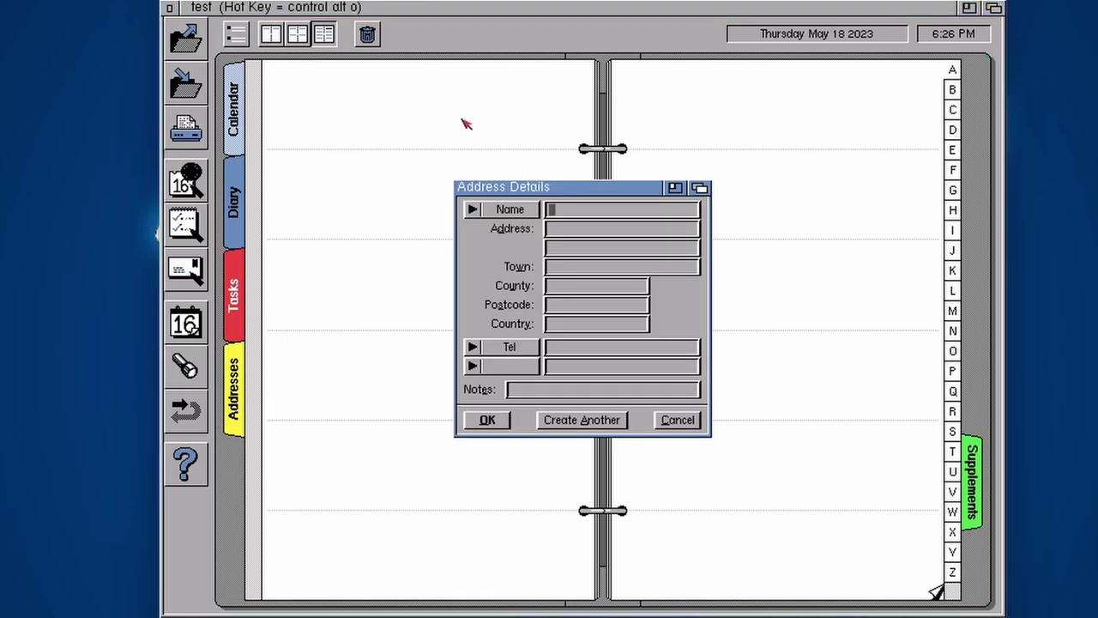
pyautogui.write('Apple')
pyautogui.click(556, 231)
pyautogui.write('1 The Piazza')
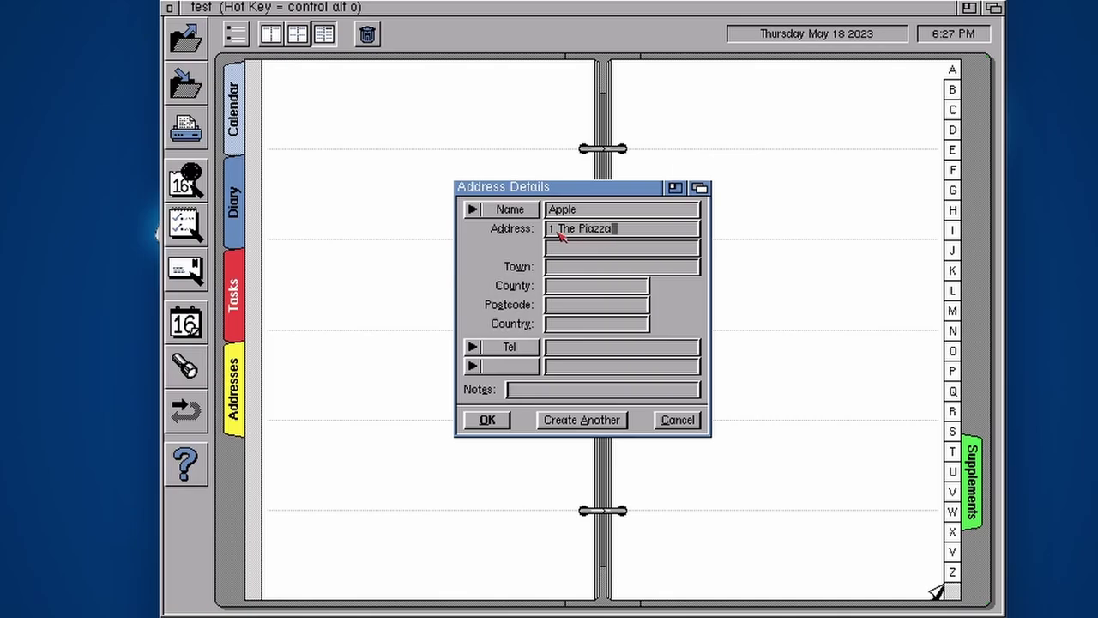
pyautogui.click(593, 267)
pyautogui.write('London')
# Fill in the Apple entry's postcode, country and telephone number, then save it
pyautogui.click(571, 289)
pyautogui.write('D')
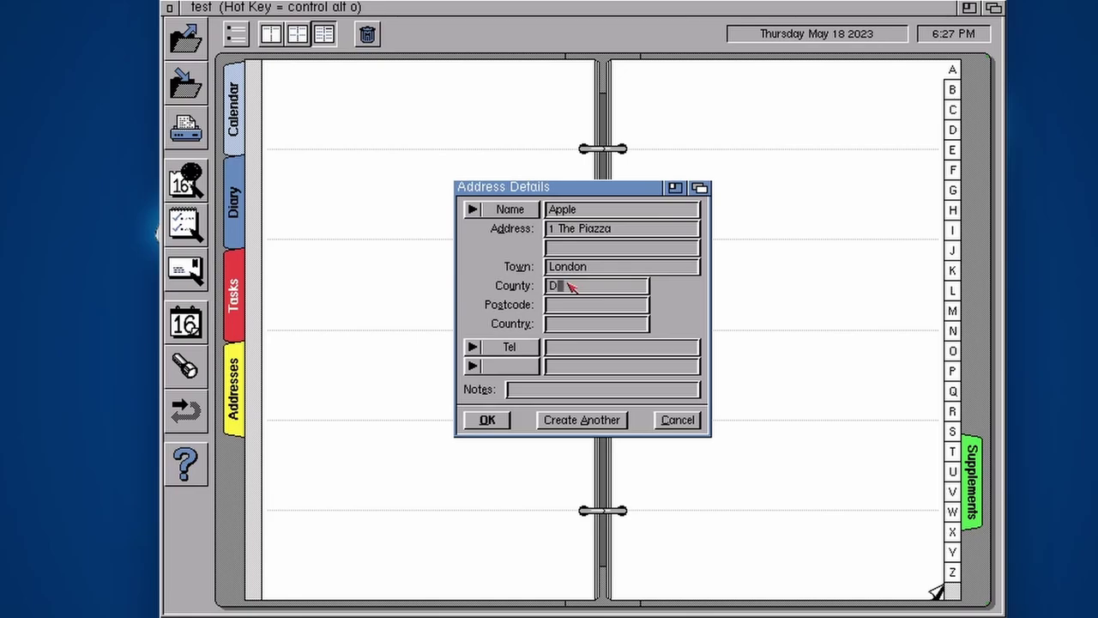
pyautogui.press('BackSpace')
pyautogui.click(575, 309)
pyautogui.write('WC2E 8HB')
pyautogui.click(574, 327)
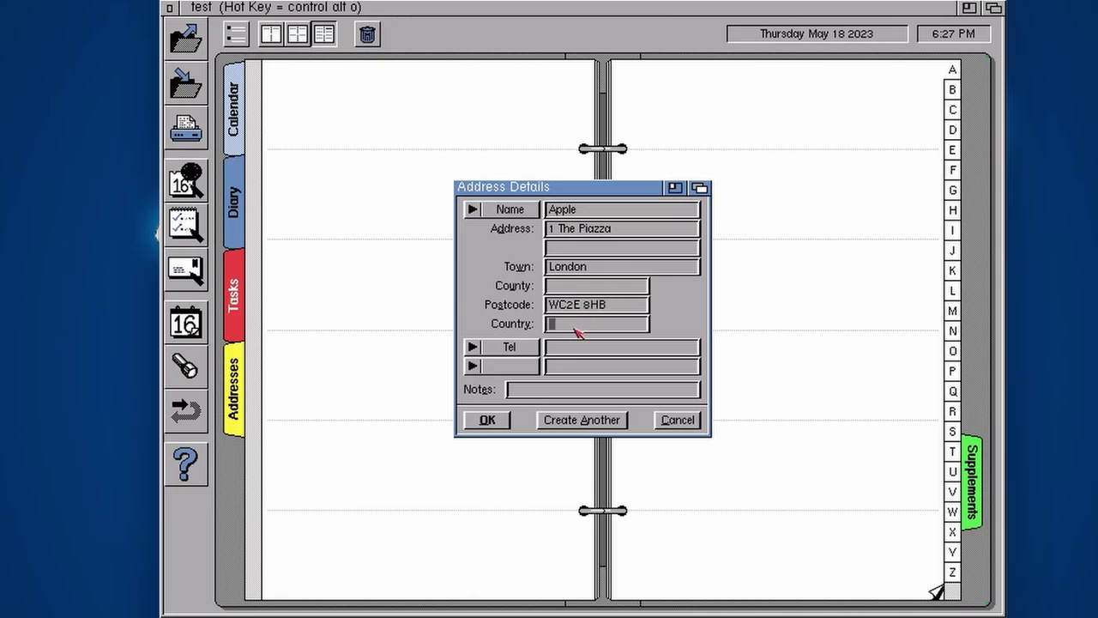
pyautogui.write('UK')
pyautogui.click(579, 351)
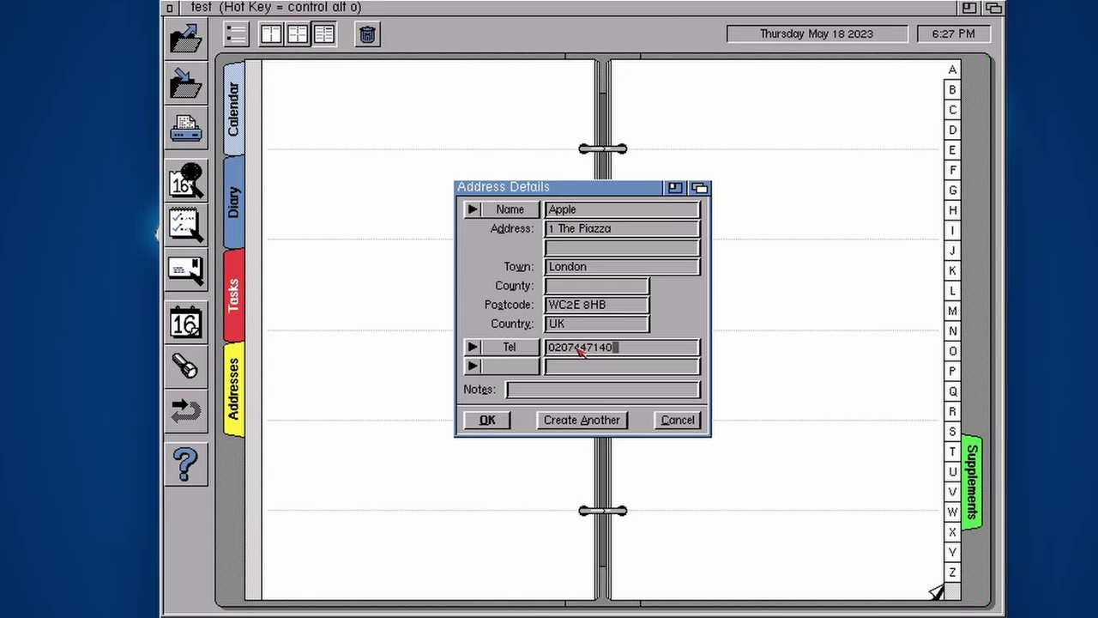
pyautogui.click(487, 420)
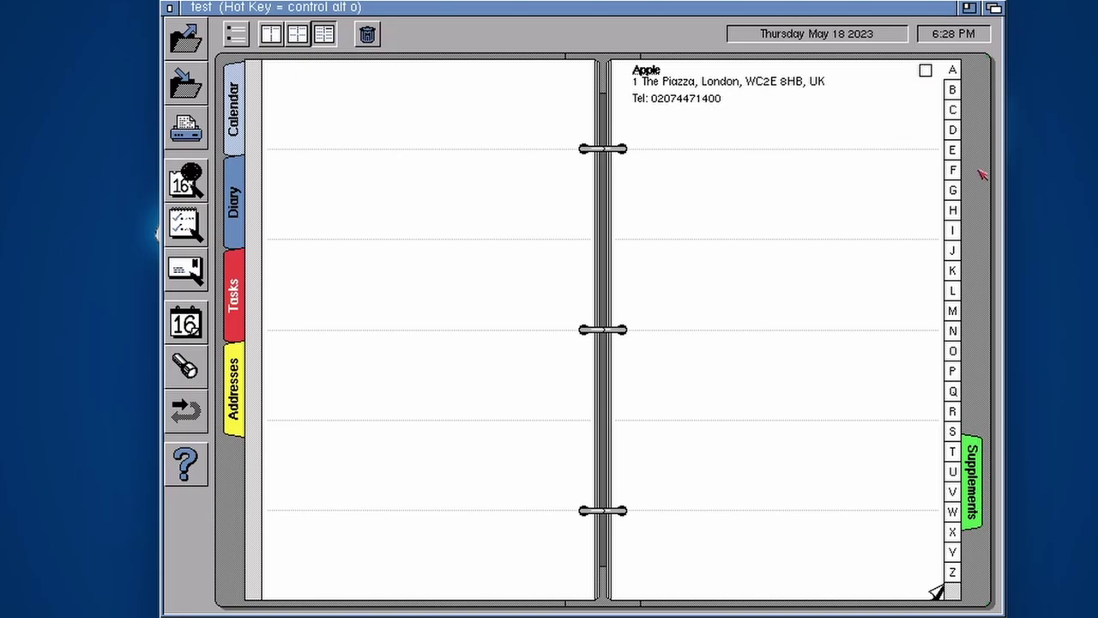
# On Workbench, open the Supplements Storage 96 and Others drawers, then close Others
pyautogui.click(995, 7)
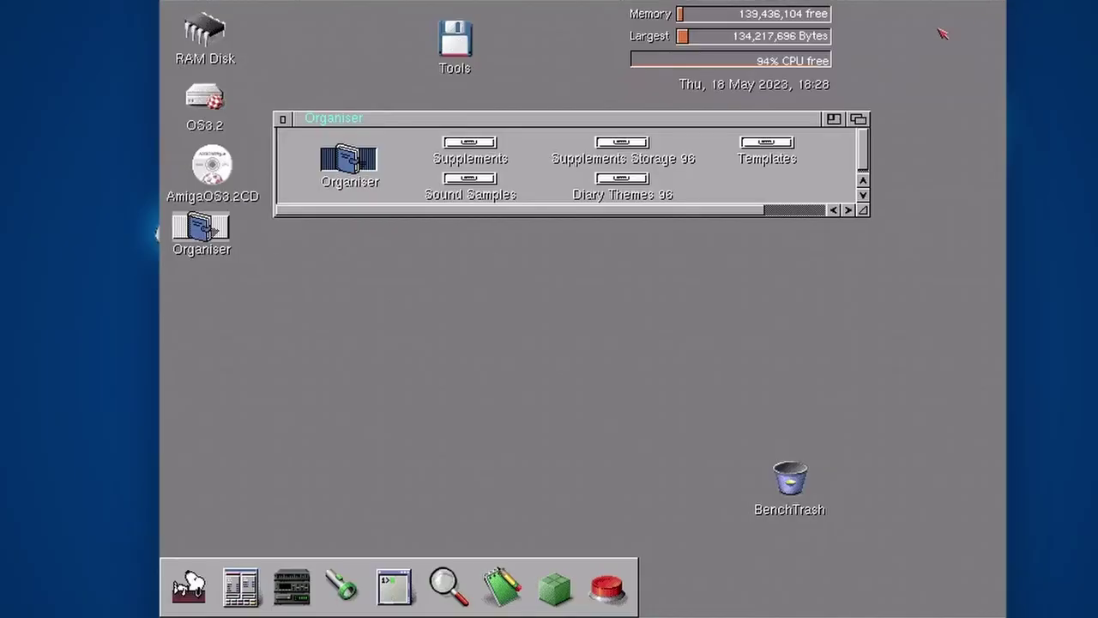
pyautogui.click(386, 123)
pyautogui.moveTo(387, 122); pyautogui.dragTo(379, 129)
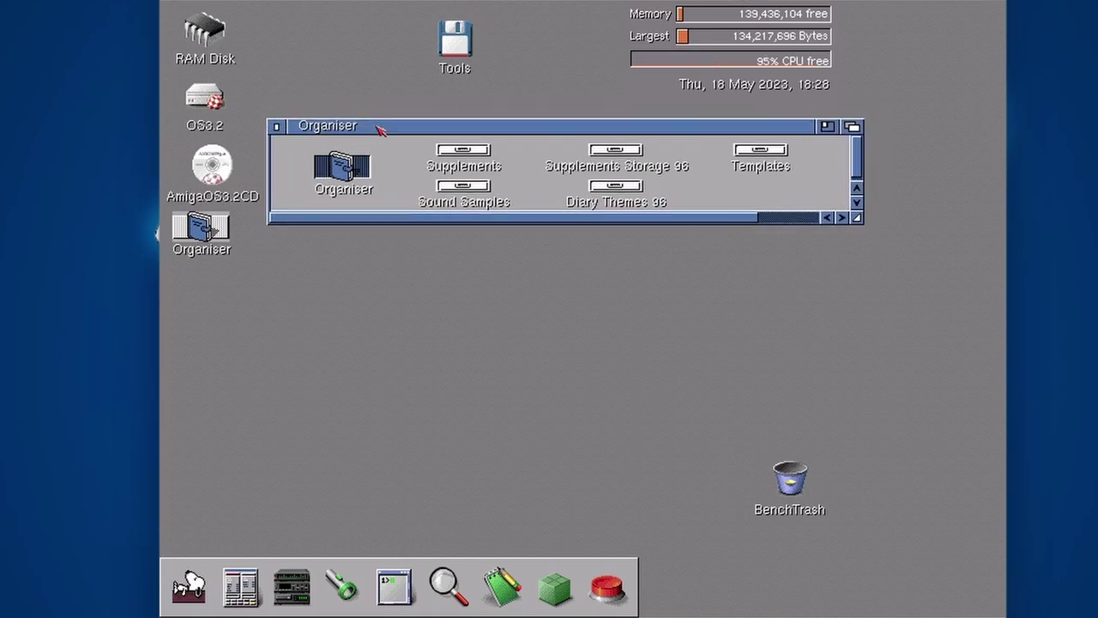
pyautogui.doubleClick(631, 152)
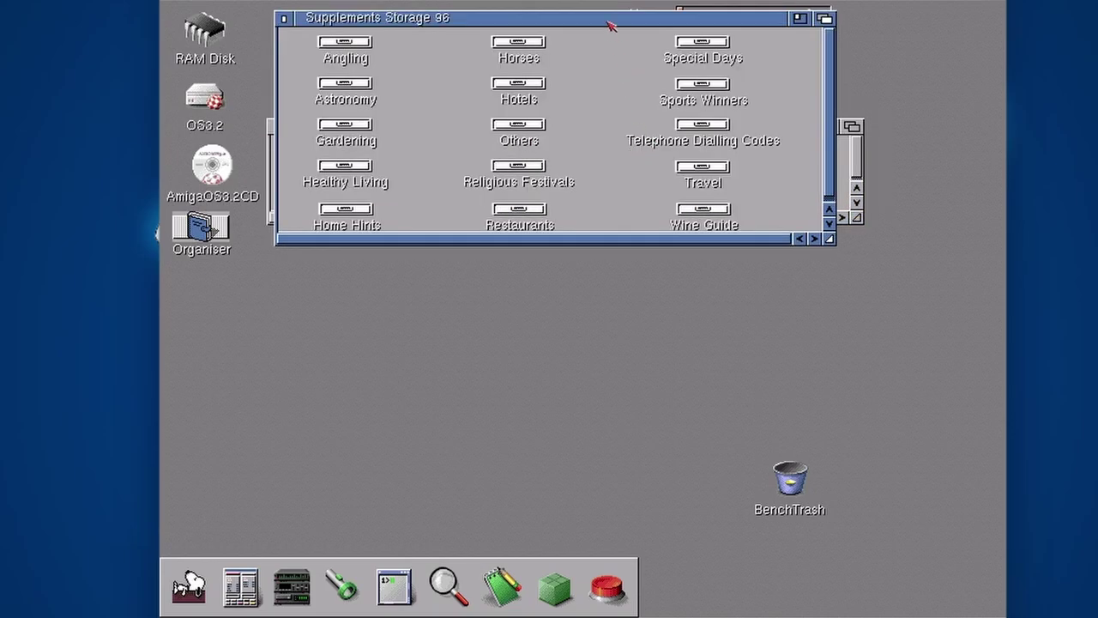
pyautogui.moveTo(613, 26); pyautogui.dragTo(675, 286)
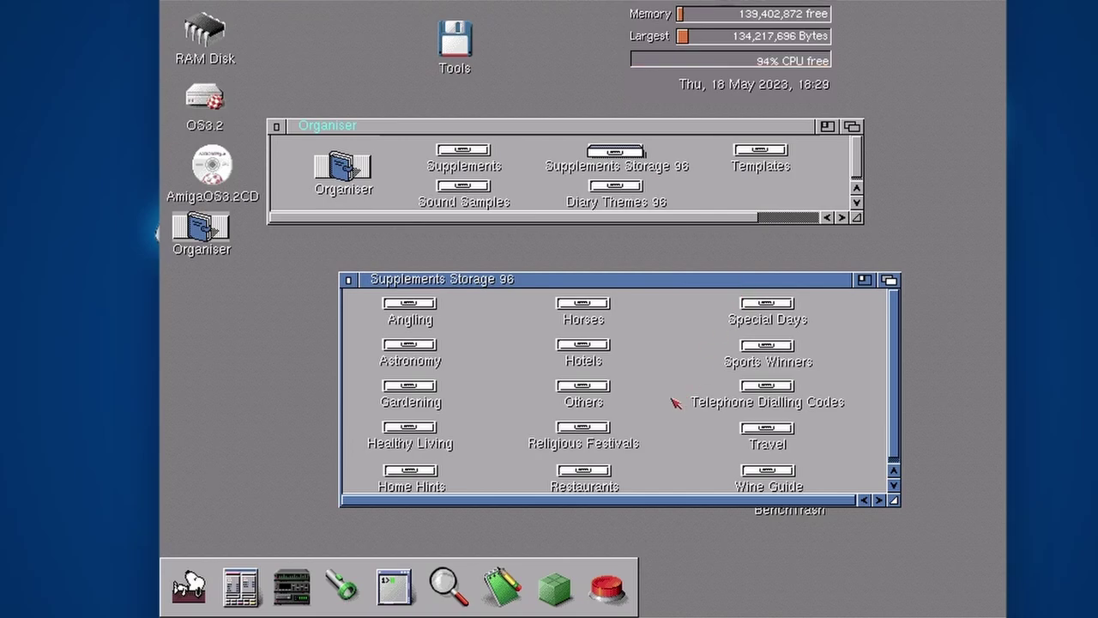
pyautogui.doubleClick(601, 391)
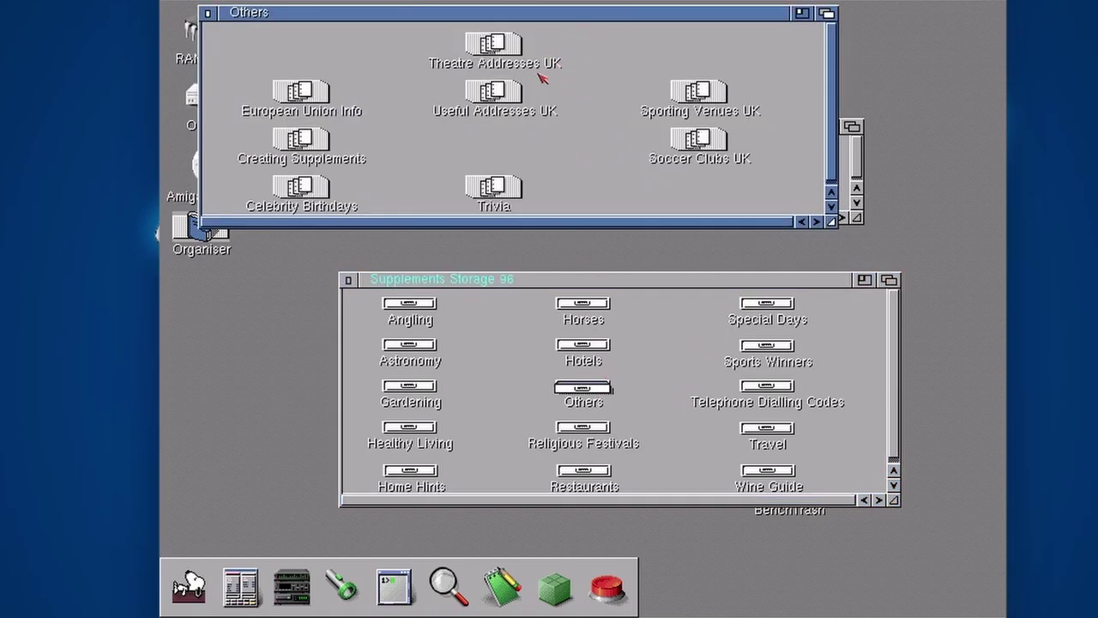
pyautogui.moveTo(601, 17); pyautogui.dragTo(725, 243)
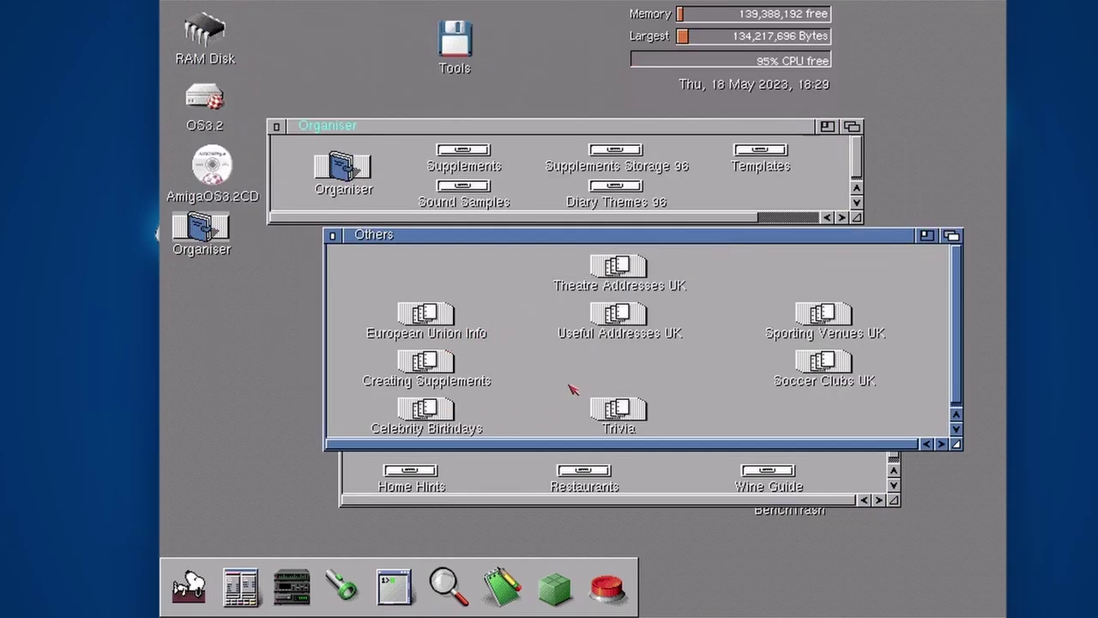
pyautogui.click(333, 236)
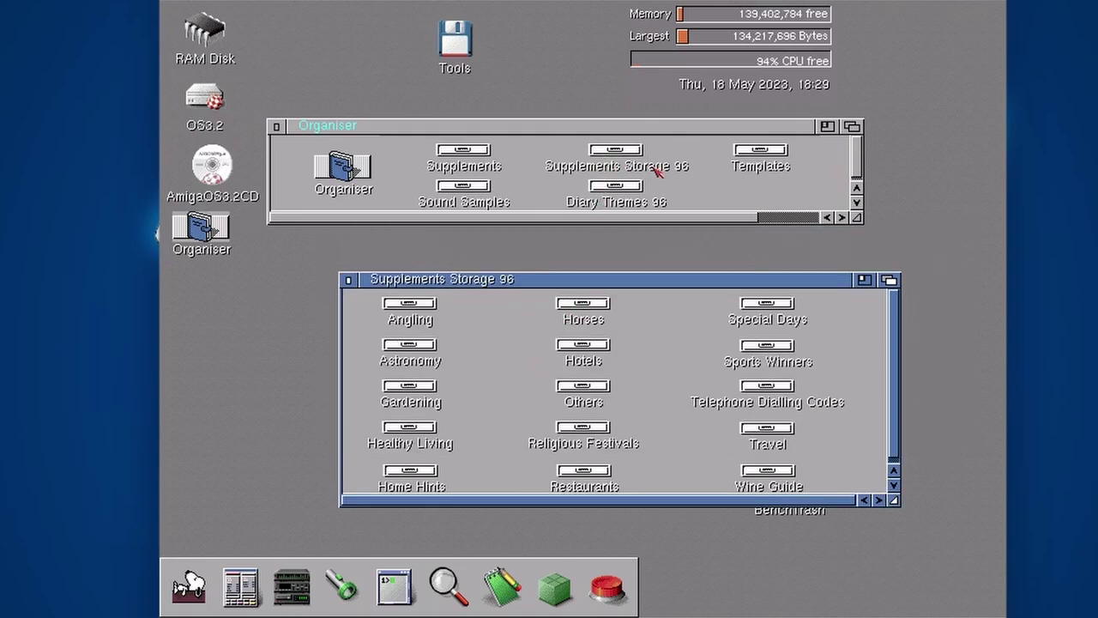
# Spread out the Supplements drawer icons so labels no longer overlap, then return to Organiser
pyautogui.doubleClick(464, 151)
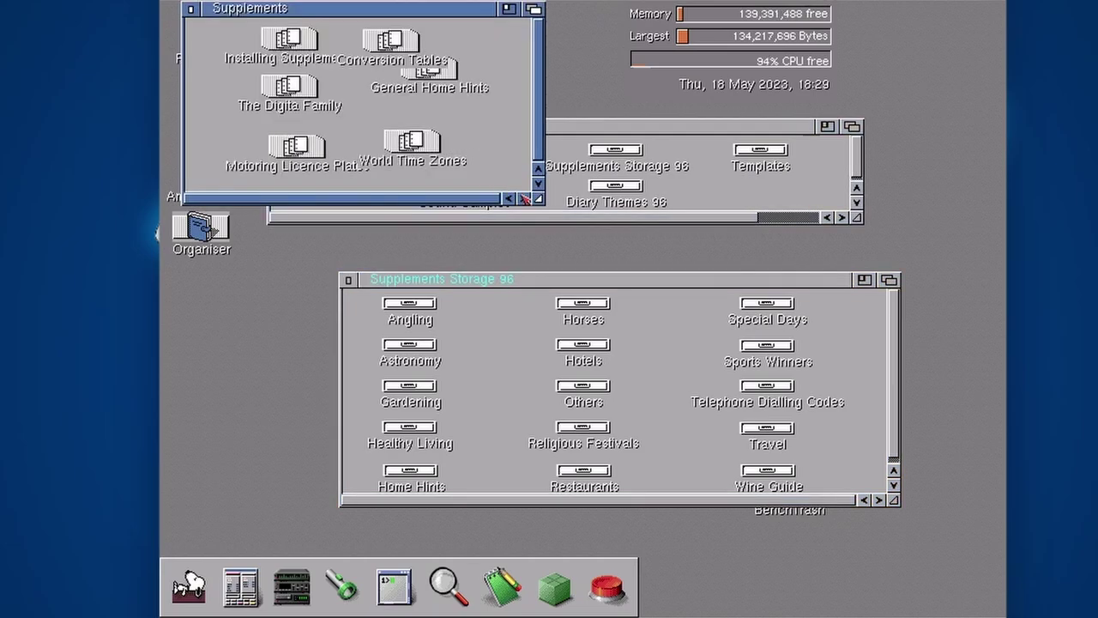
pyautogui.moveTo(540, 200); pyautogui.dragTo(662, 289)
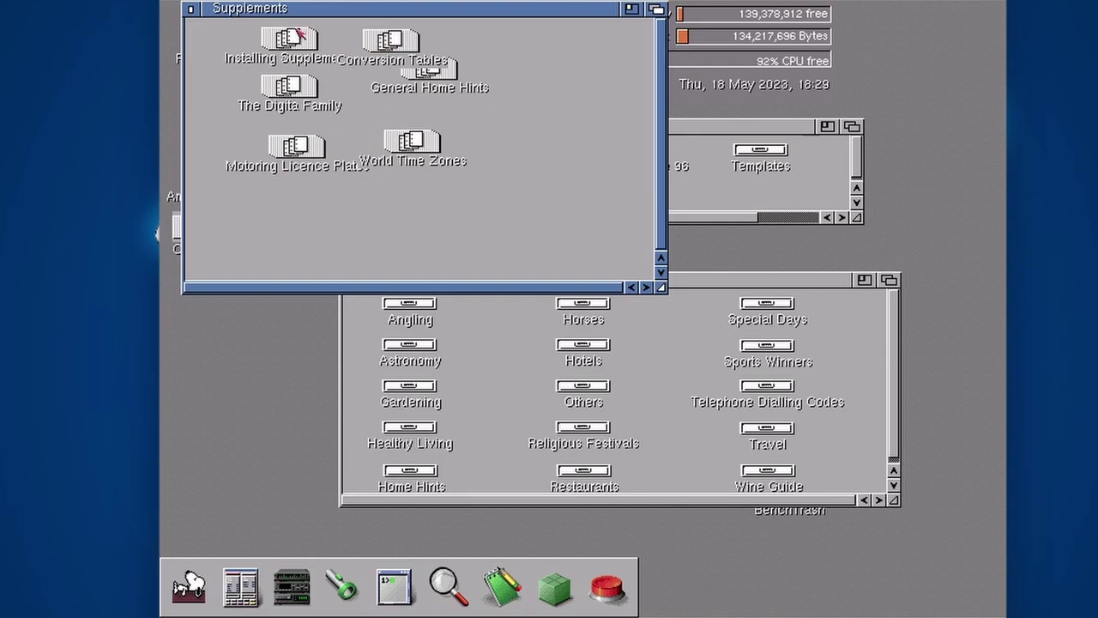
pyautogui.click(249, 41)
pyautogui.moveTo(391, 40); pyautogui.dragTo(530, 36)
pyautogui.moveTo(439, 83); pyautogui.dragTo(527, 89)
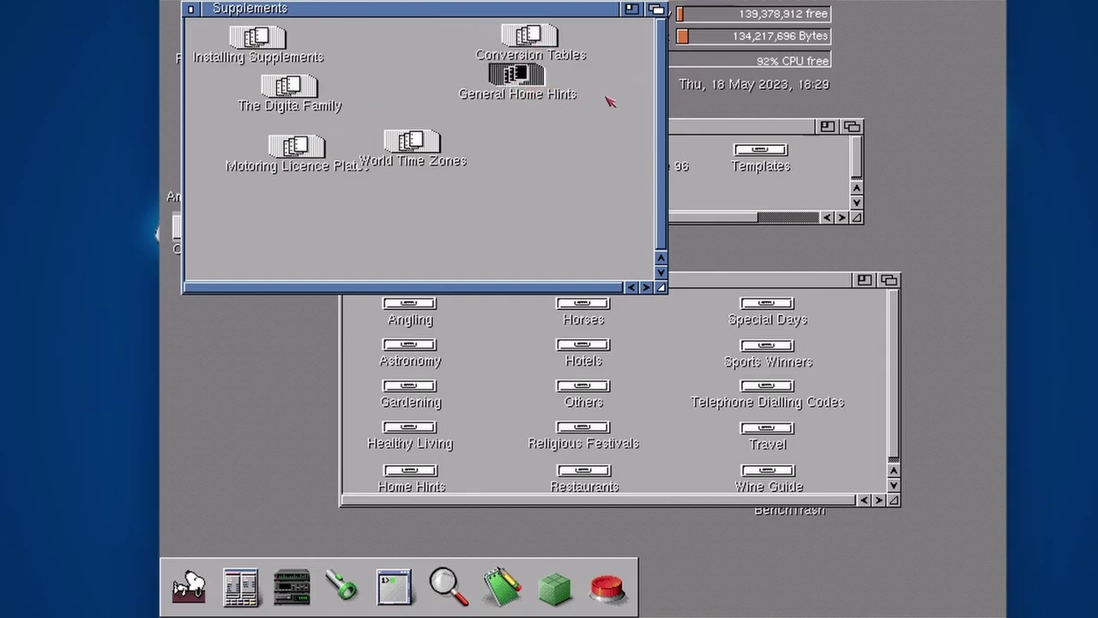
pyautogui.moveTo(425, 144); pyautogui.dragTo(531, 137)
pyautogui.click(566, 163)
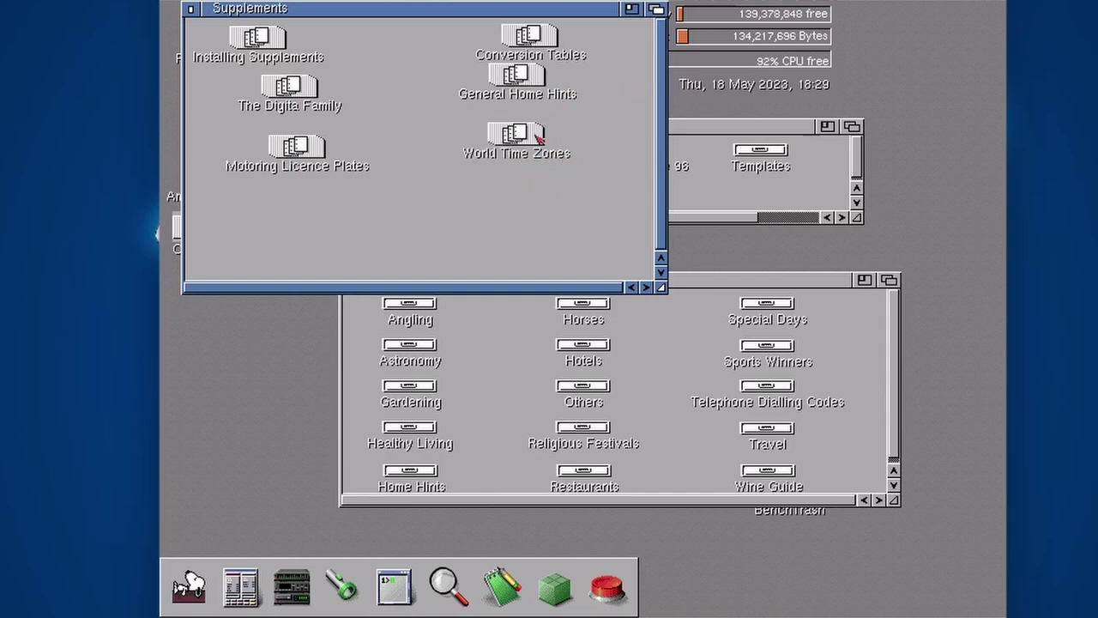
pyautogui.moveTo(305, 148); pyautogui.dragTo(318, 138)
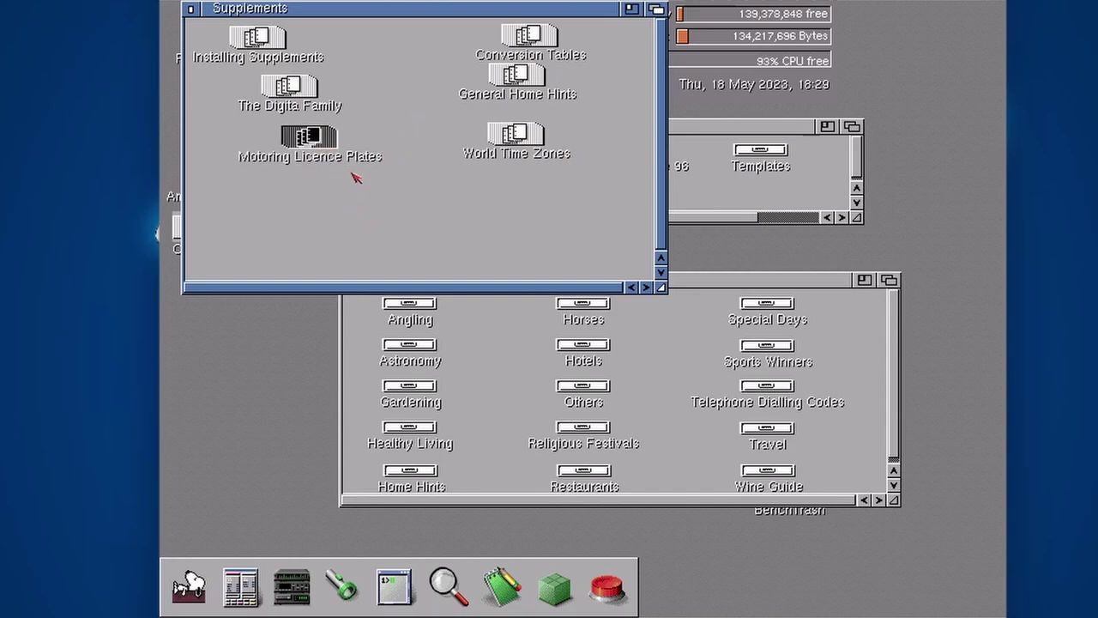
pyautogui.click(191, 8)
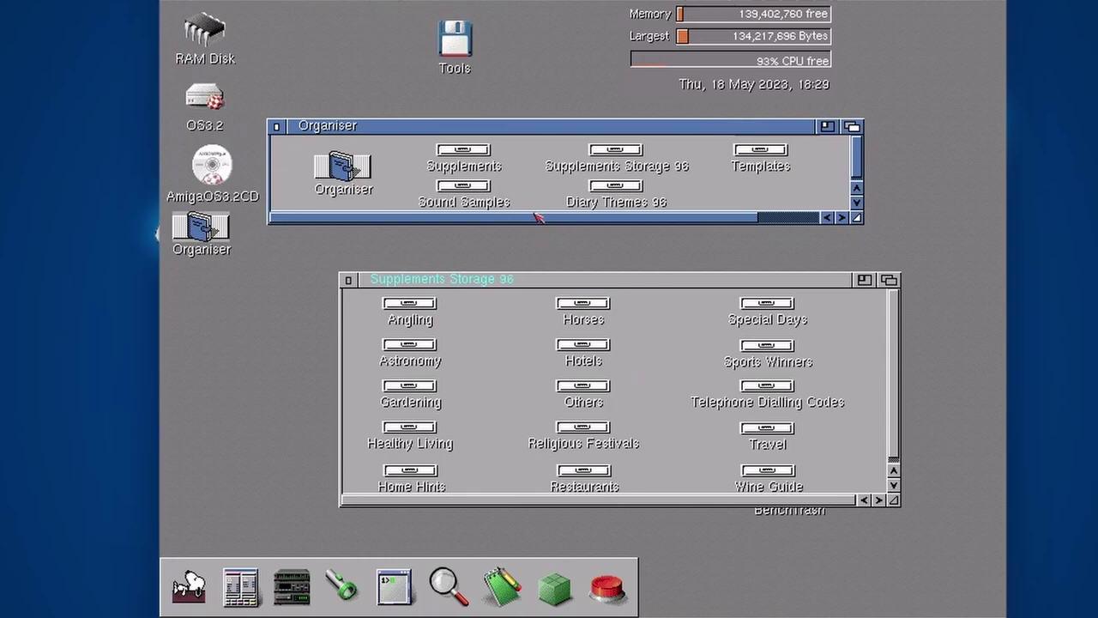
pyautogui.hotkey('ctrl', 'alt', 'o')
# Open the green Supplements section and turn four pages to reach Installing Supplements
pyautogui.click(982, 477)
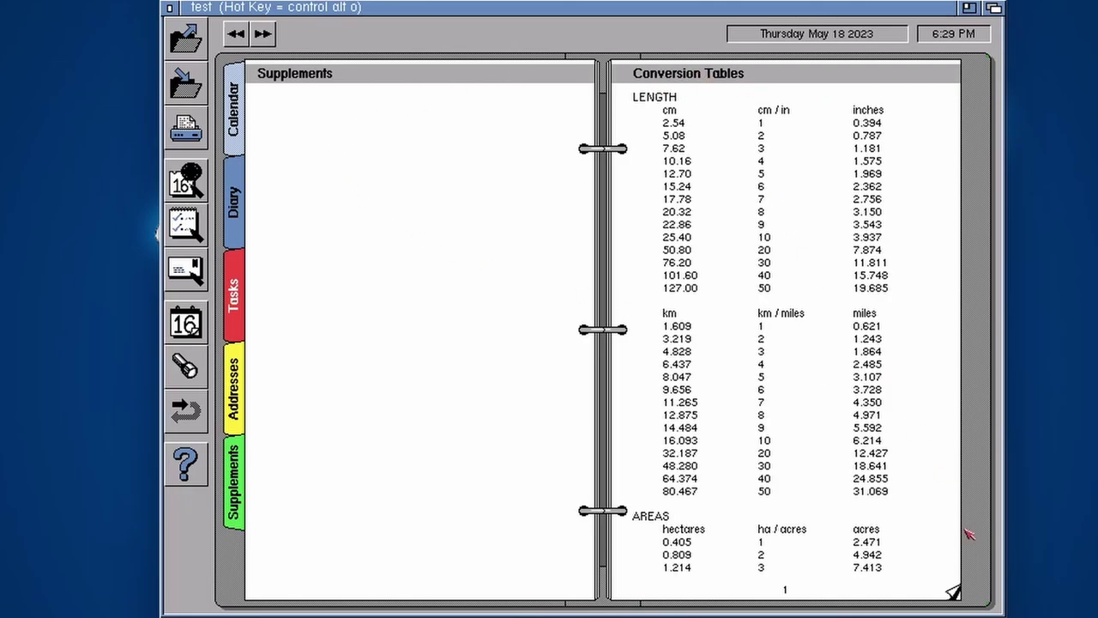
pyautogui.click(954, 592)
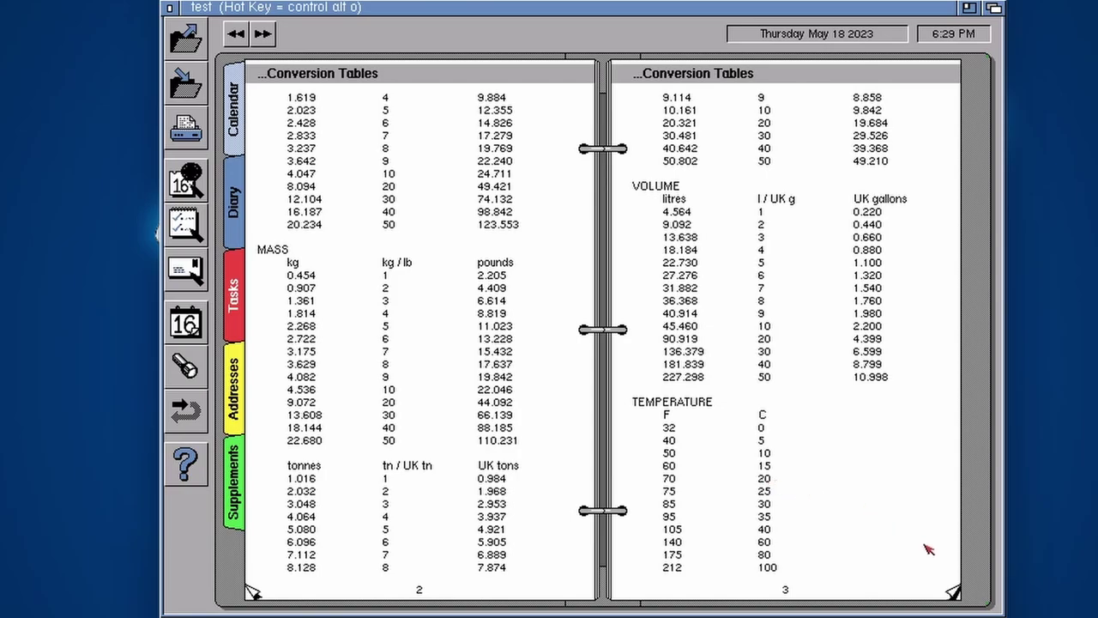
pyautogui.click(954, 593)
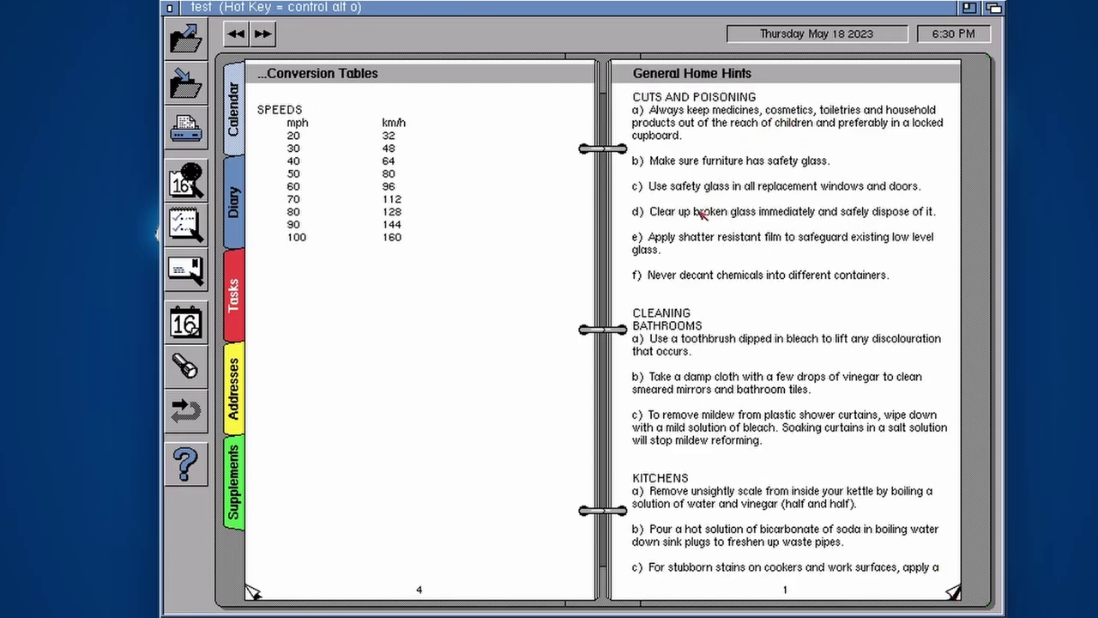
pyautogui.click(953, 592)
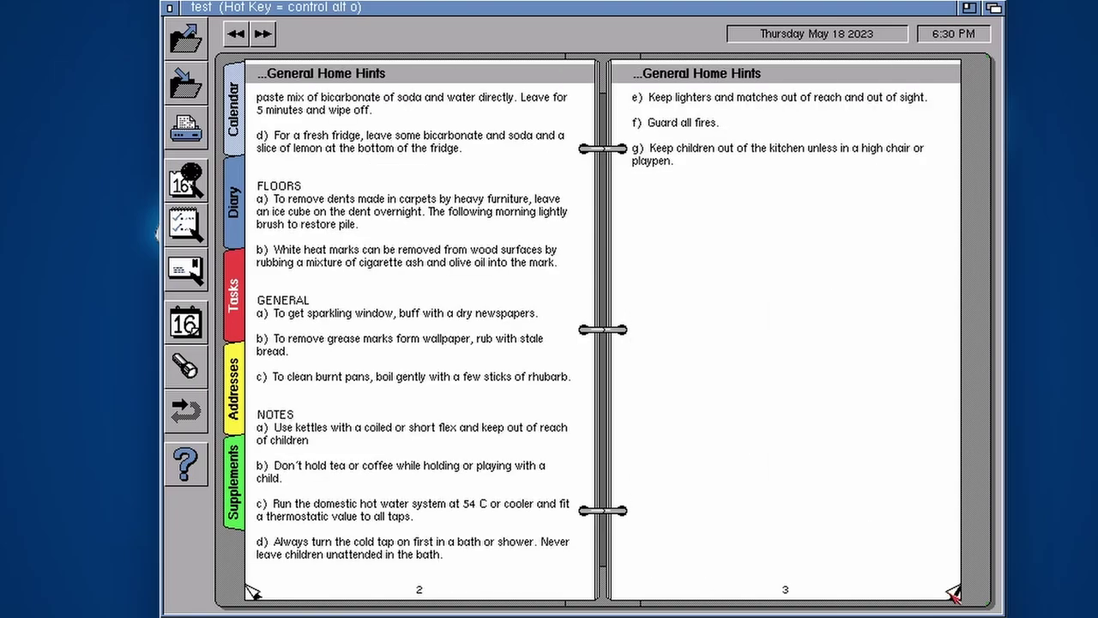
pyautogui.click(953, 593)
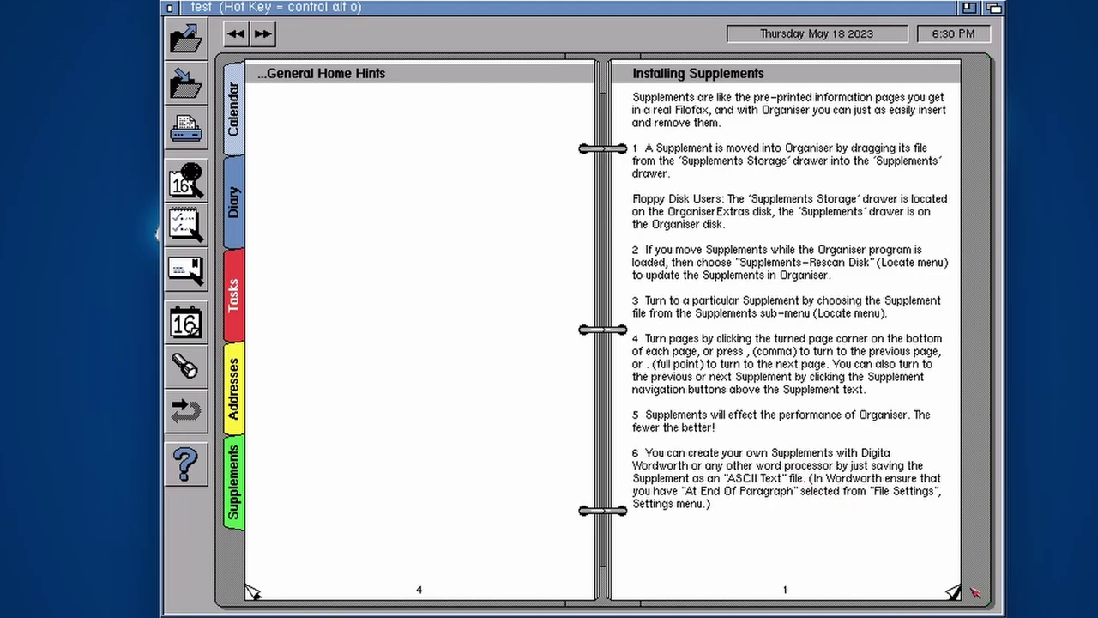
# Page forward through the Motoring Licence Plates pages, then back to the first licence-plate page
pyautogui.click(953, 592)
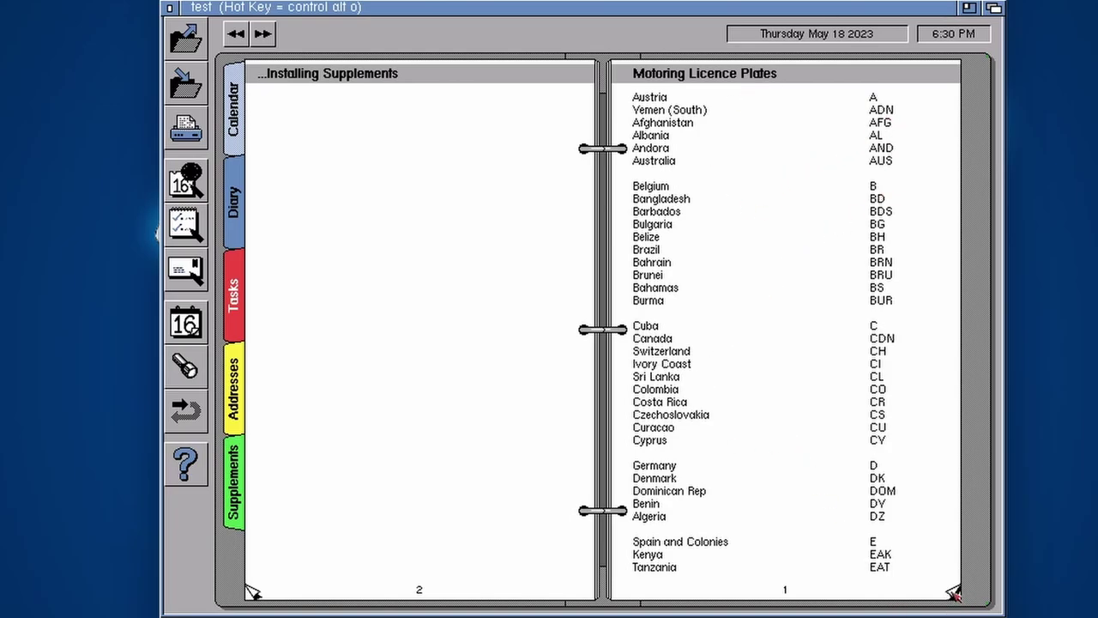
pyautogui.click(954, 595)
pyautogui.click(955, 594)
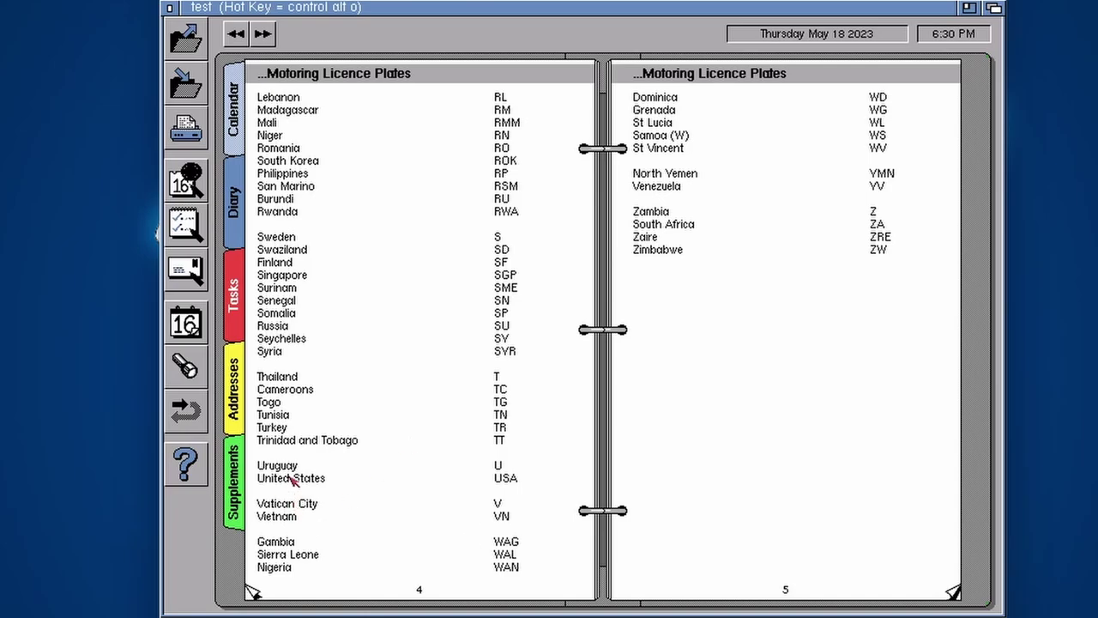
pyautogui.click(254, 593)
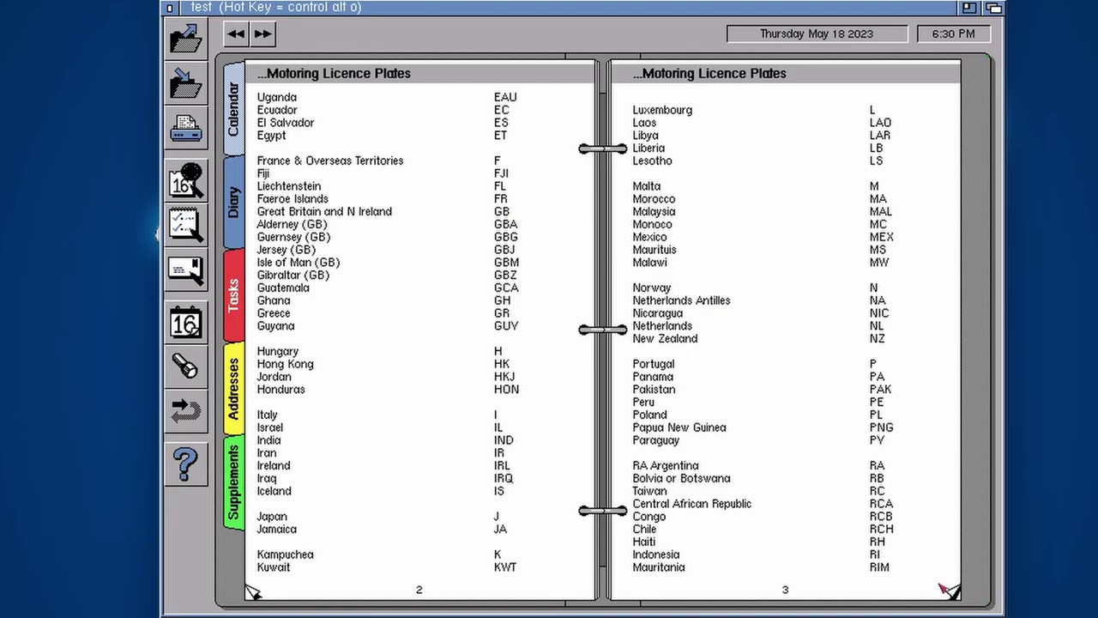
pyautogui.click(258, 594)
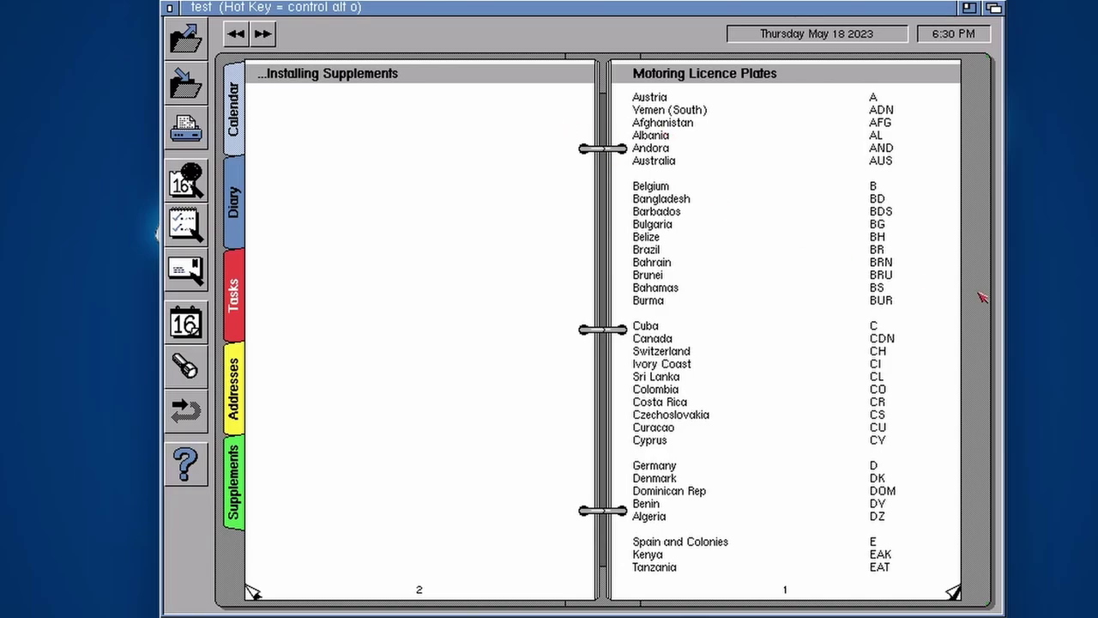
# Change Thursday 18's Dinner alarm to notify 28 minutes ahead, at 6:32 PM
pyautogui.click(234, 129)
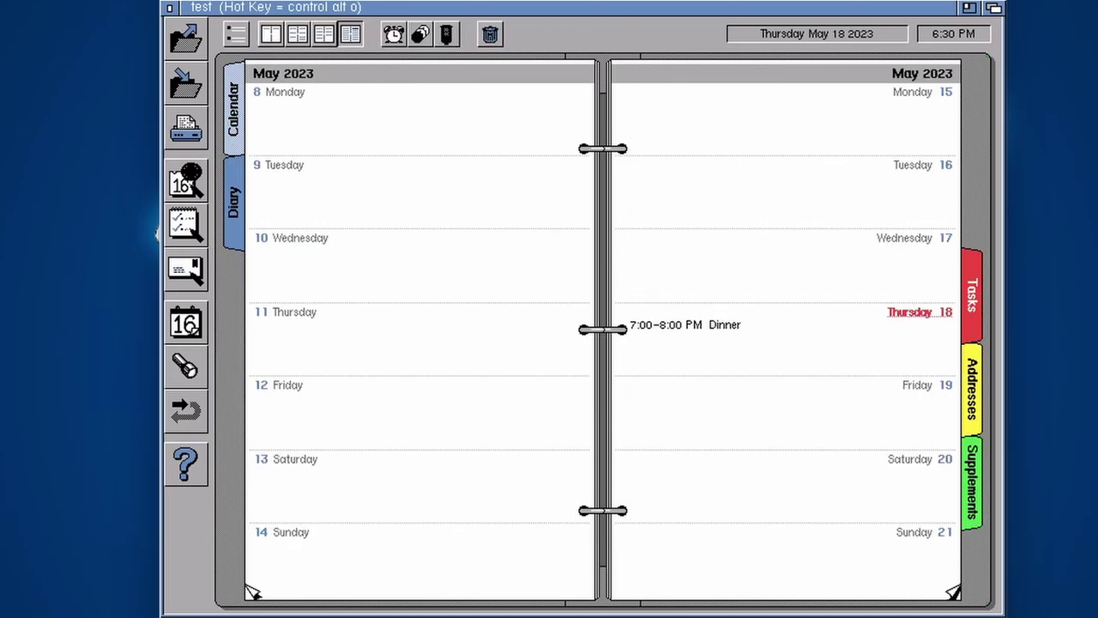
pyautogui.click(720, 326)
pyautogui.doubleClick(720, 326)
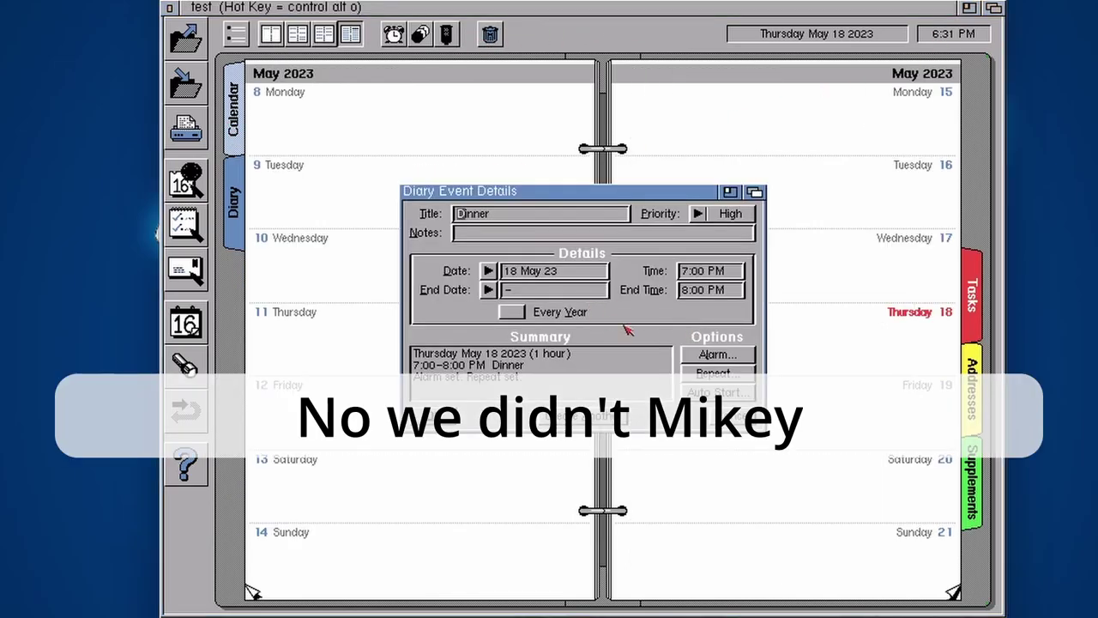
pyautogui.click(719, 353)
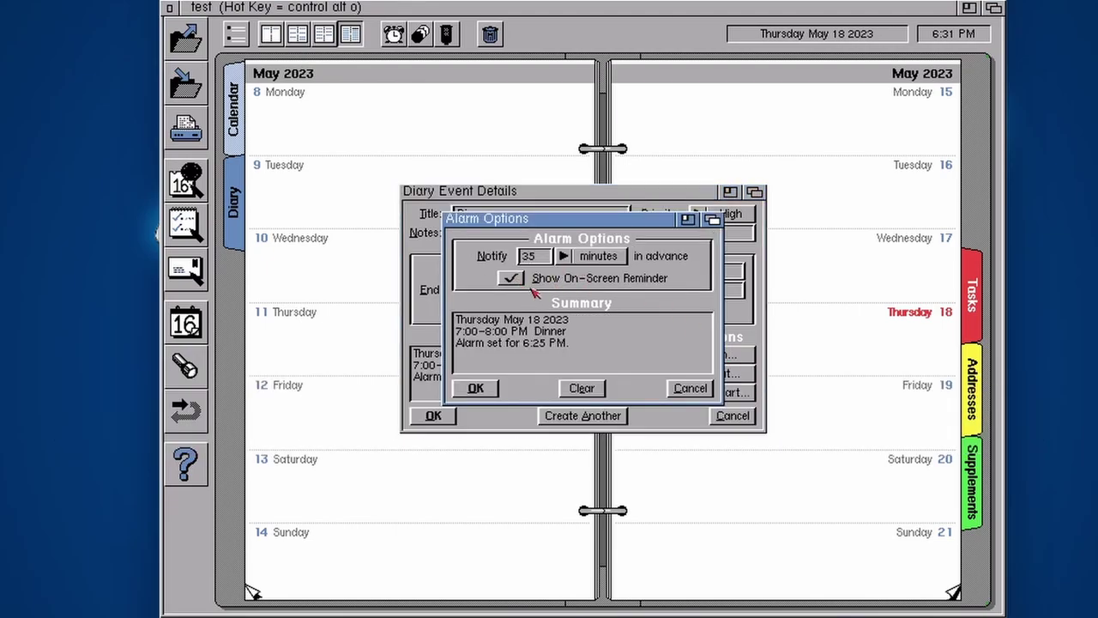
pyautogui.click(476, 389)
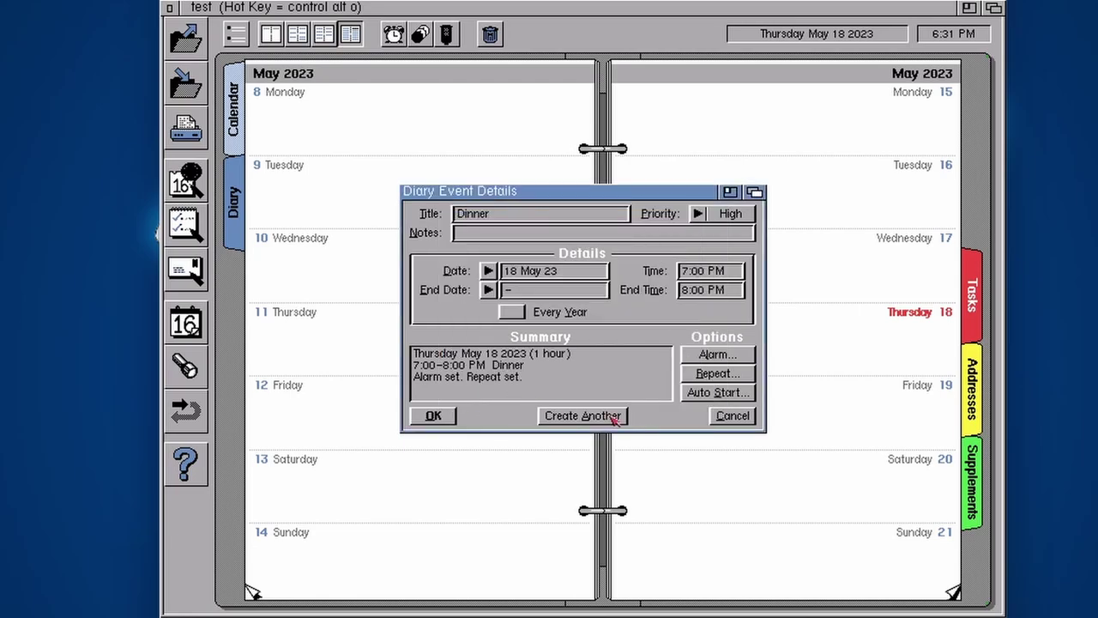
pyautogui.click(728, 357)
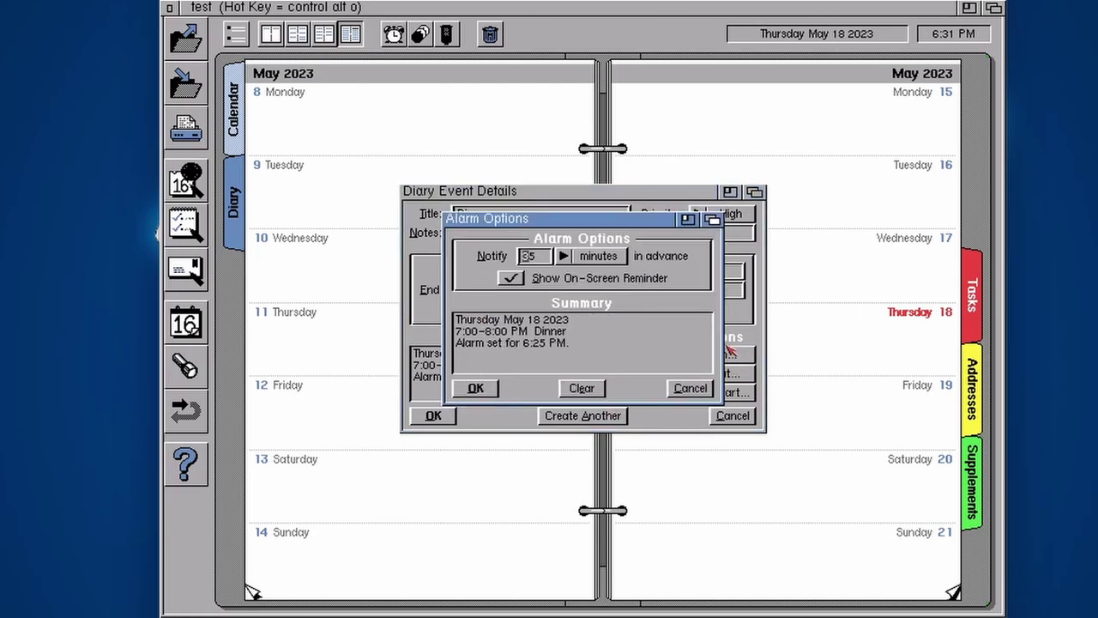
pyautogui.click(544, 258)
pyautogui.press('Return')
pyautogui.click(472, 390)
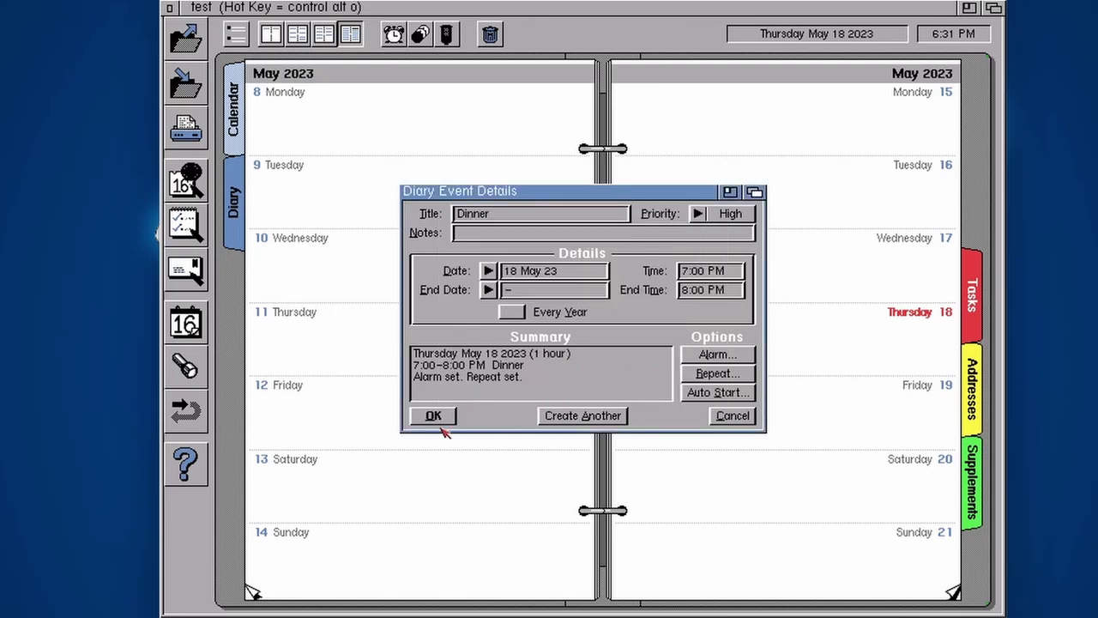
pyautogui.click(433, 417)
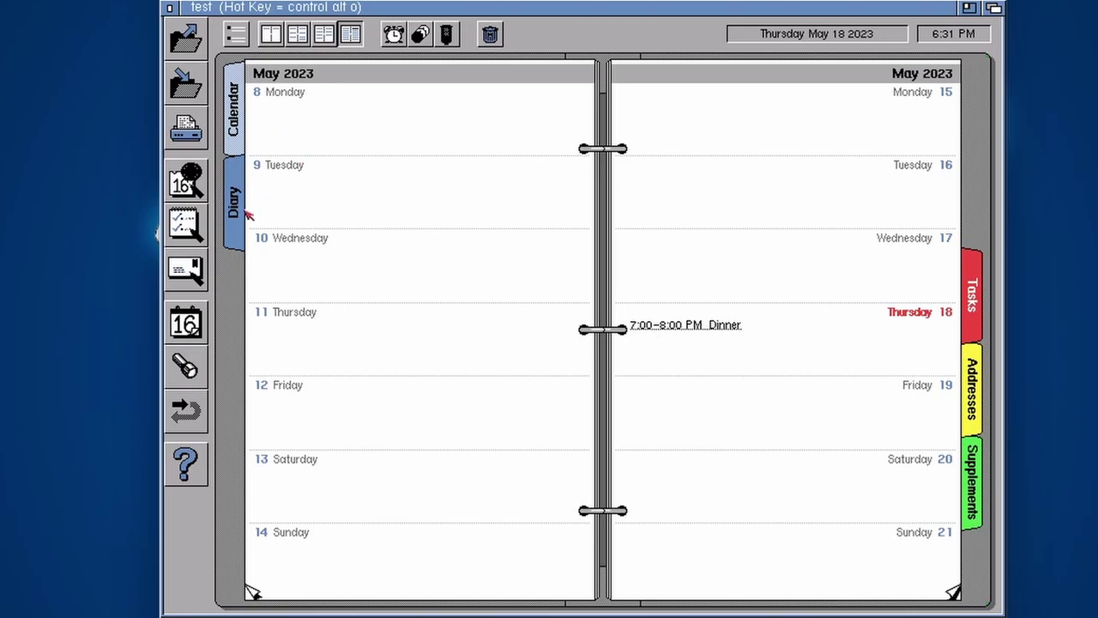
pyautogui.click(194, 45)
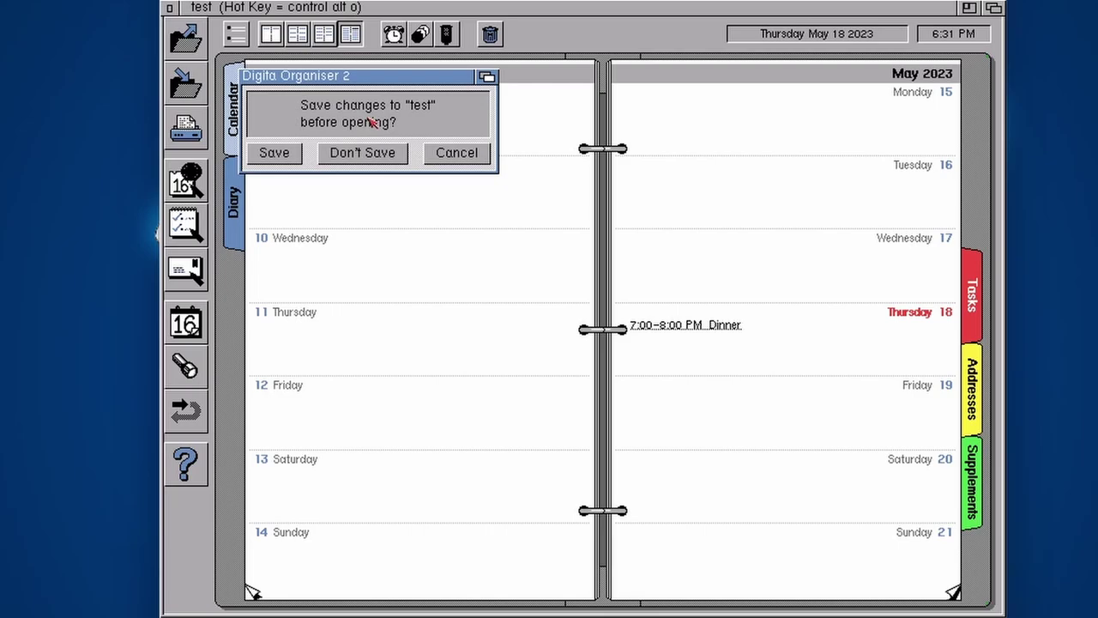
pyautogui.click(458, 155)
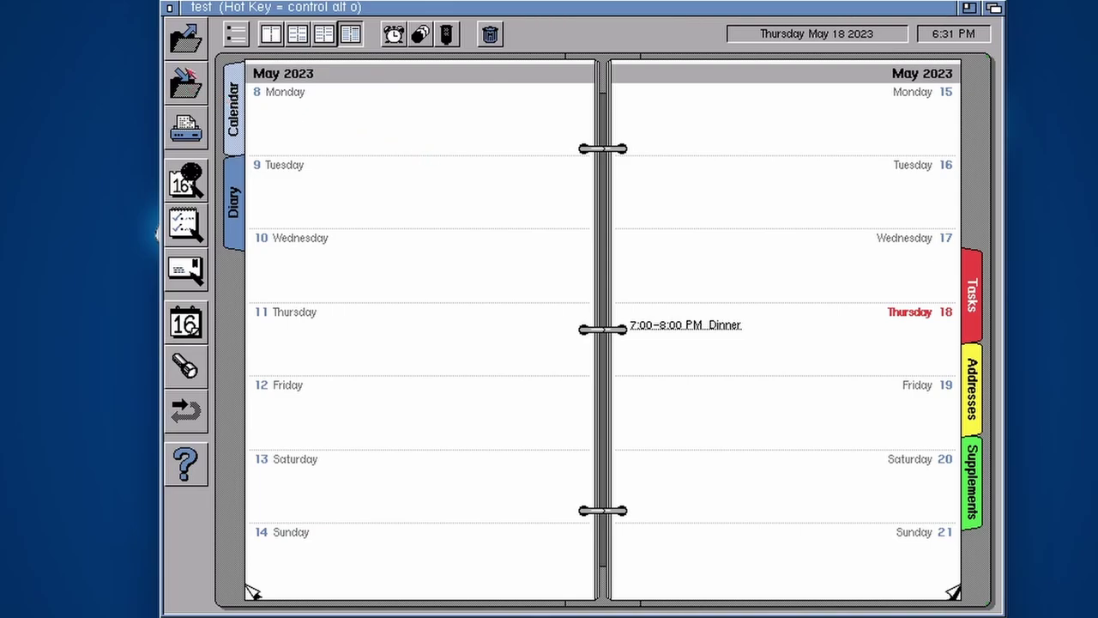
pyautogui.click(194, 87)
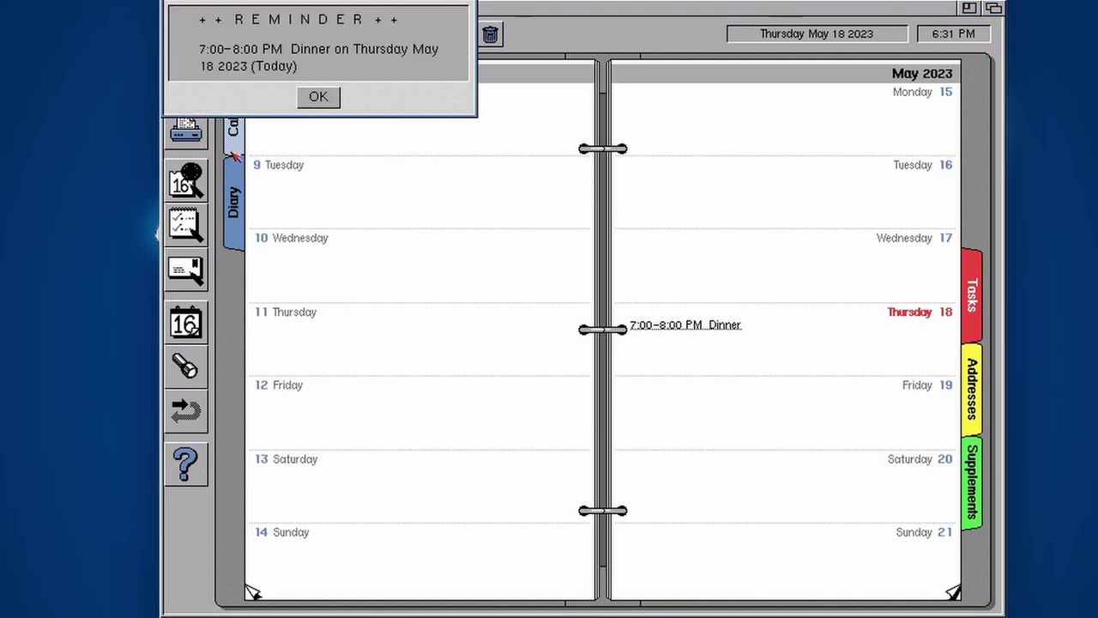
pyautogui.moveTo(352, 9); pyautogui.dragTo(386, 27)
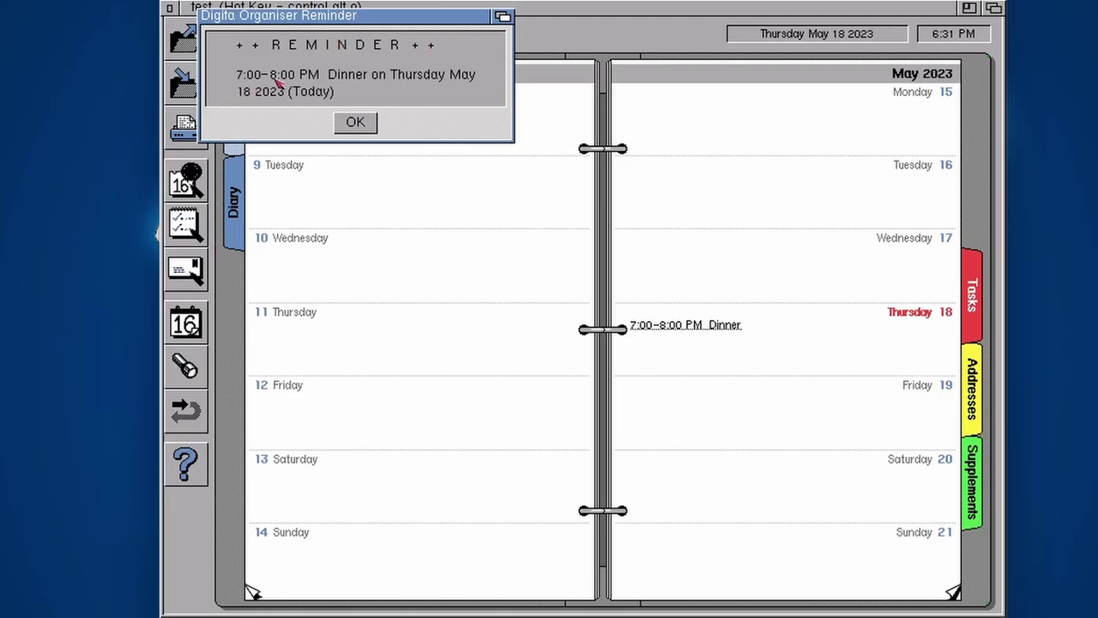
pyautogui.click(355, 123)
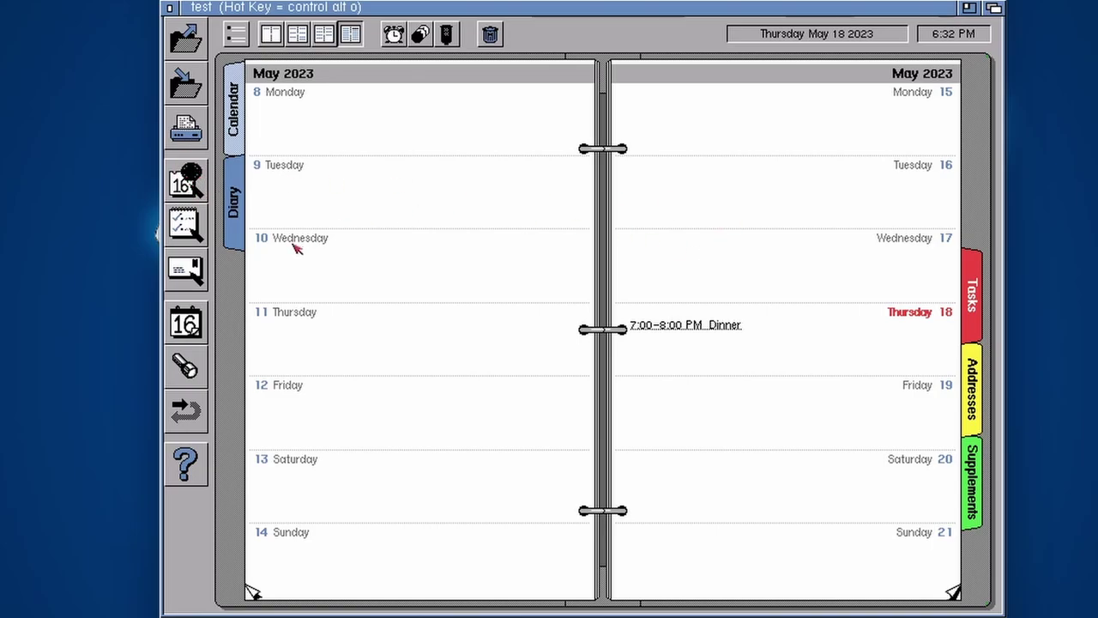
# Create a 'Watch TV' diary event at 8 PM on Thursday 18 May
pyautogui.click(184, 181)
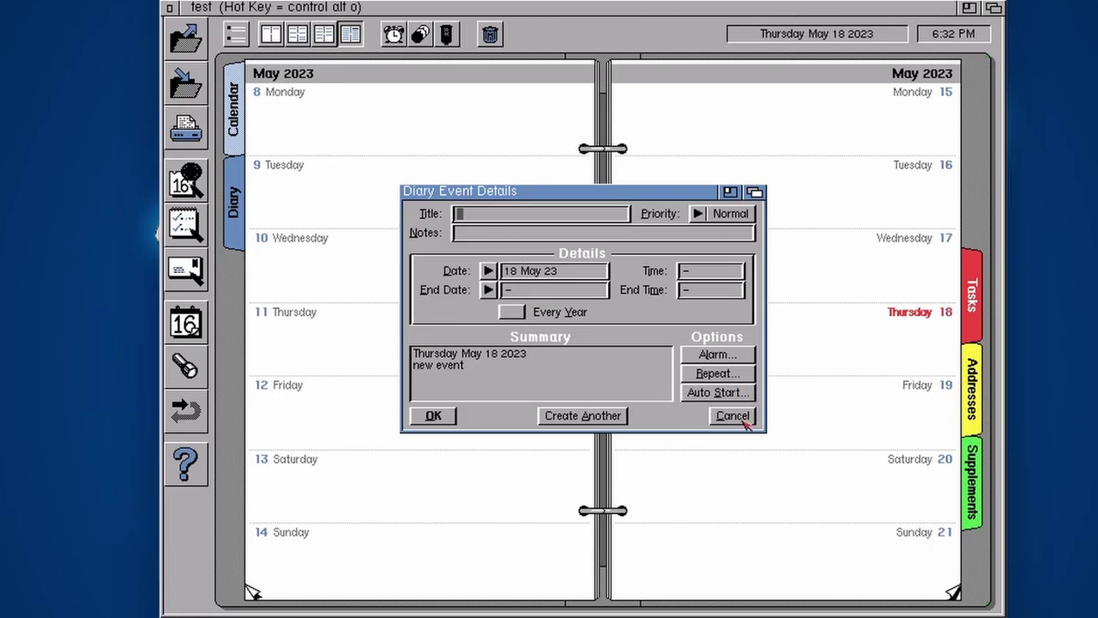
pyautogui.write('Watch TV')
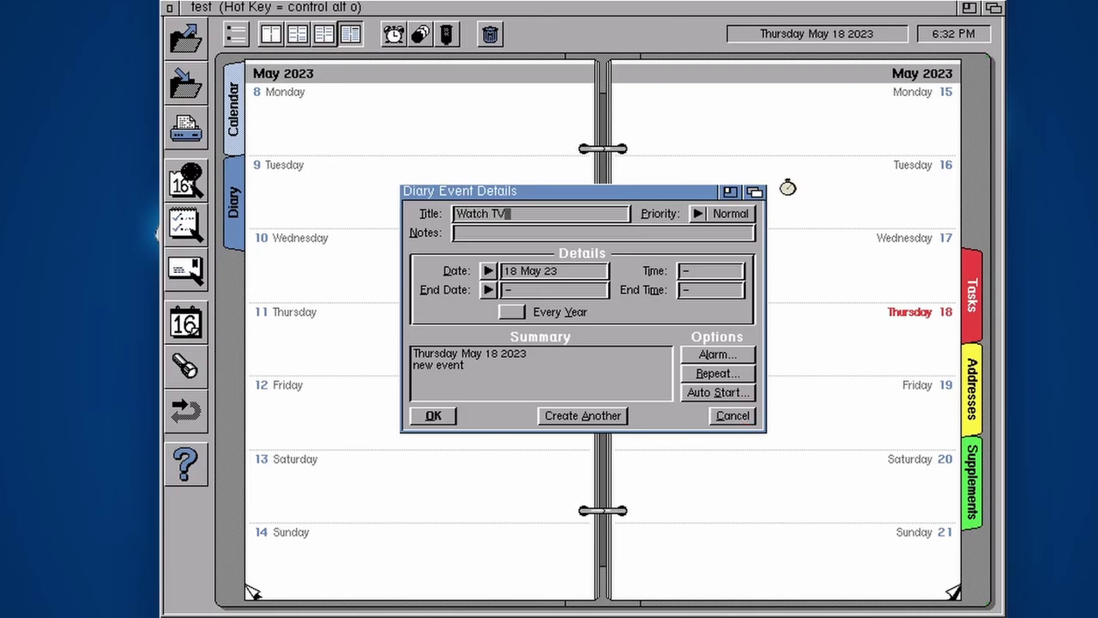
pyautogui.click(692, 272)
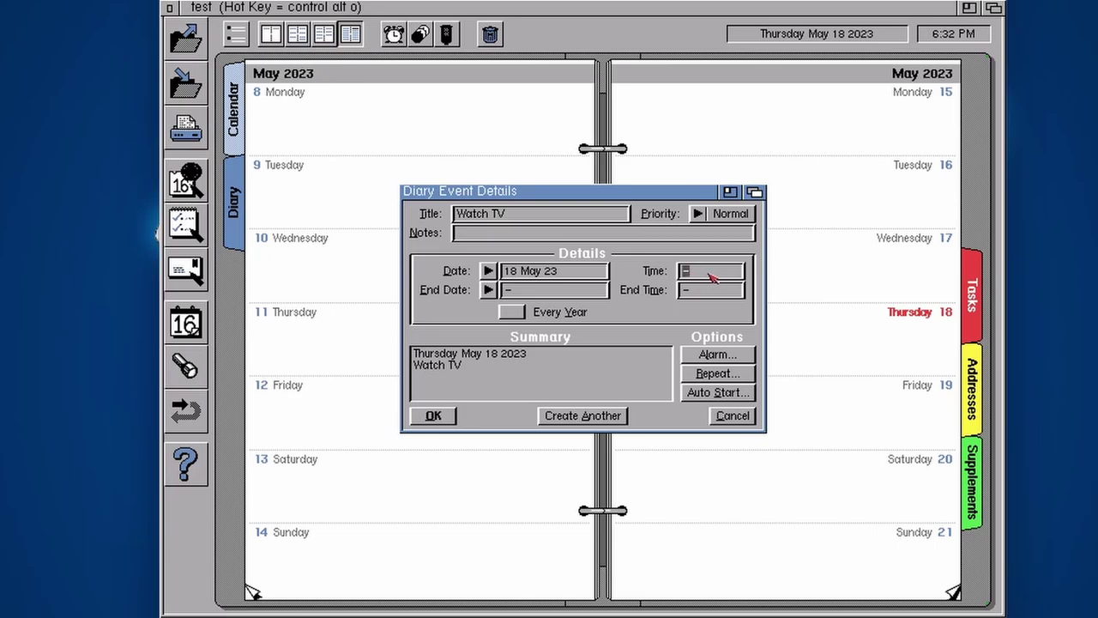
pyautogui.write('8 PM')
pyautogui.press('Tab')
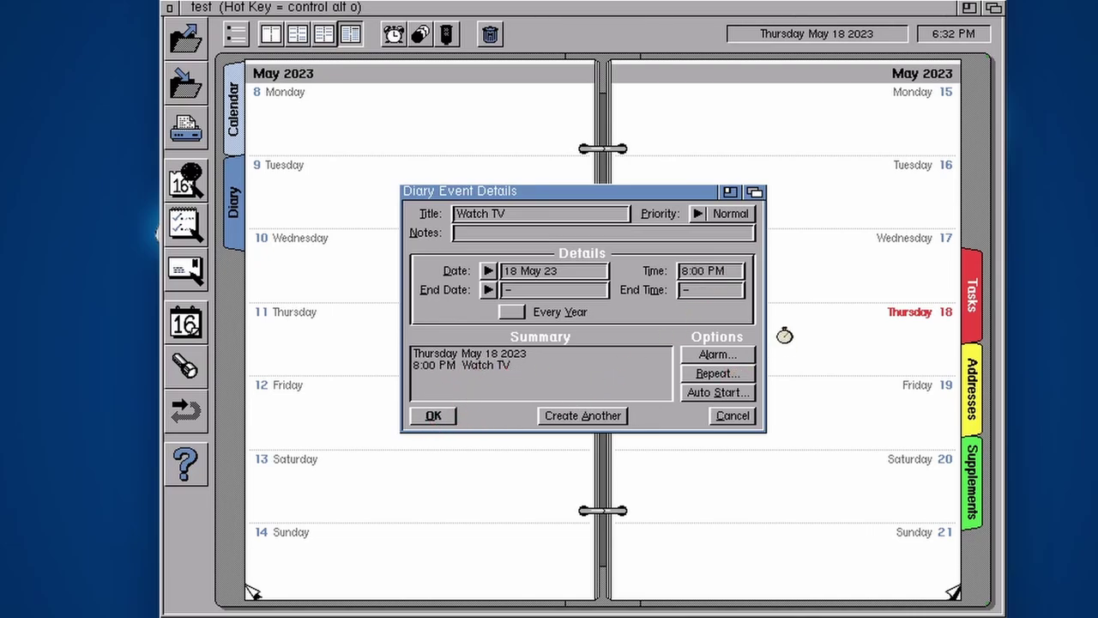
pyautogui.click(434, 416)
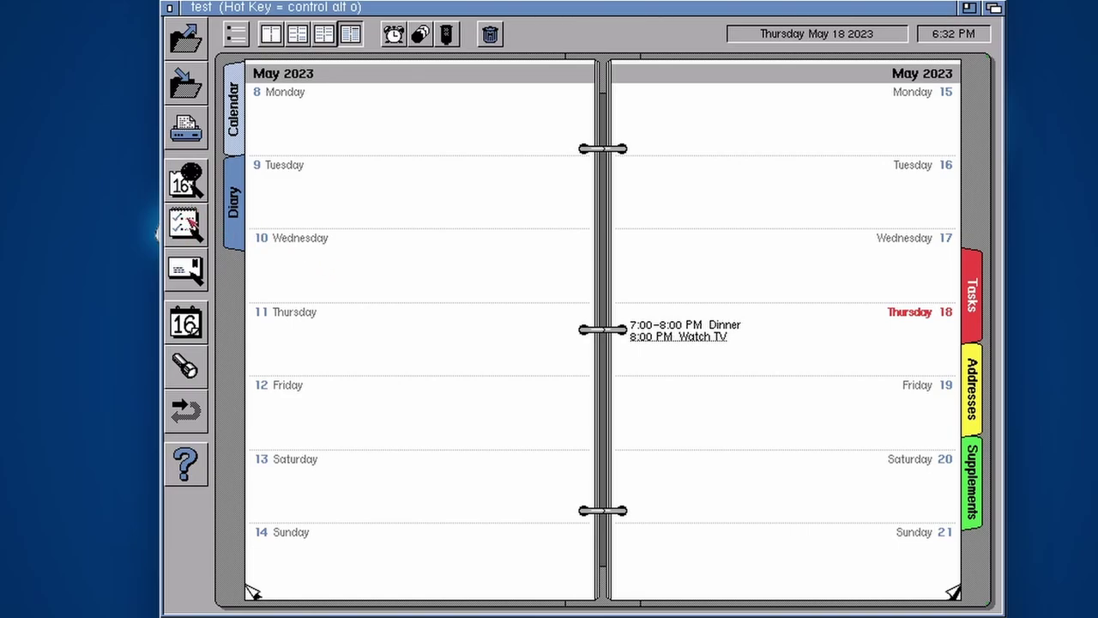
# Discard an empty new task, jump the diary to 1 May 2023, and bring up Find
pyautogui.click(186, 224)
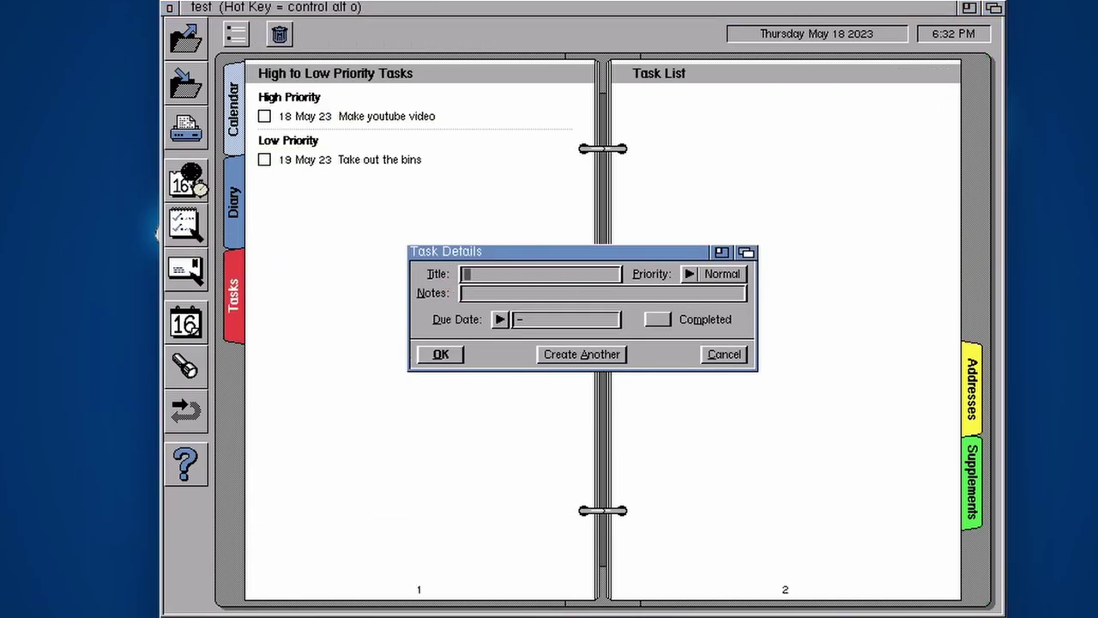
pyautogui.click(724, 354)
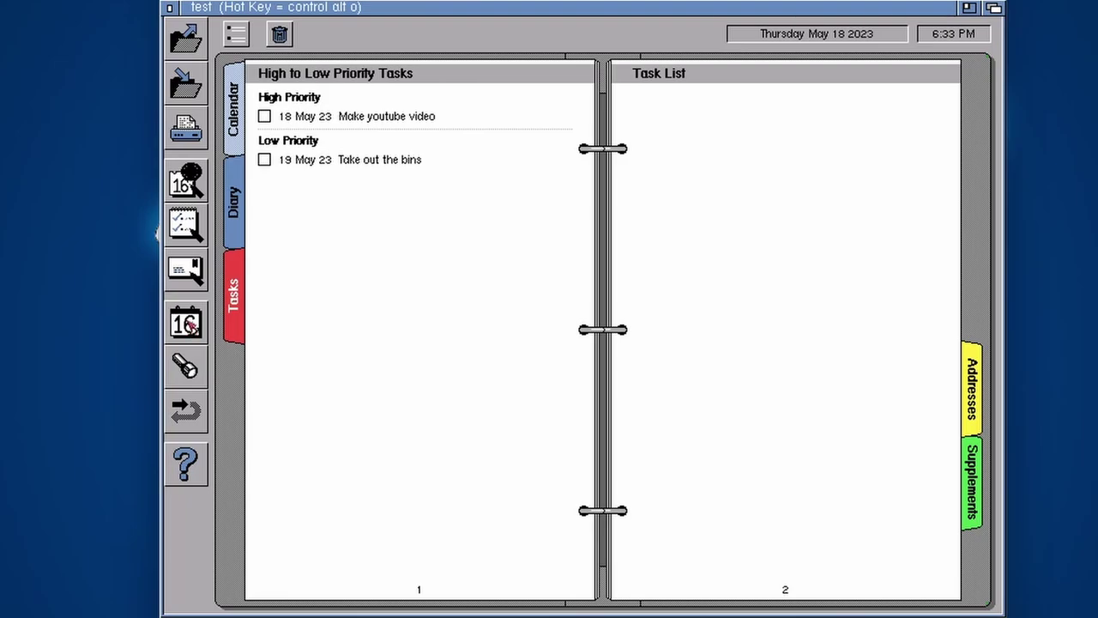
pyautogui.click(193, 332)
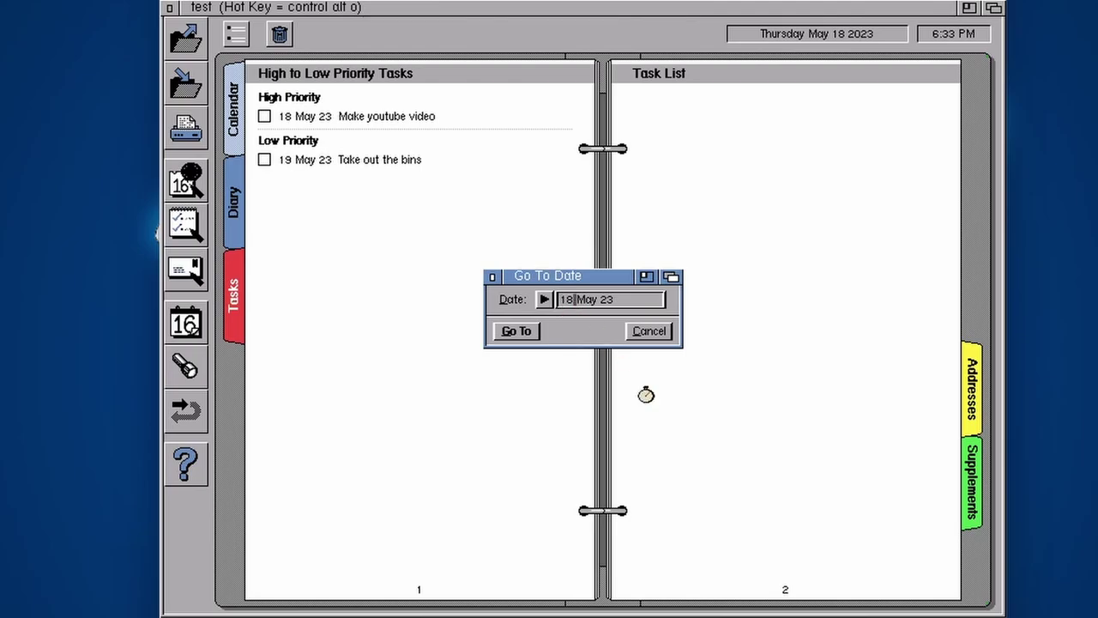
pyautogui.press('BackSpace')
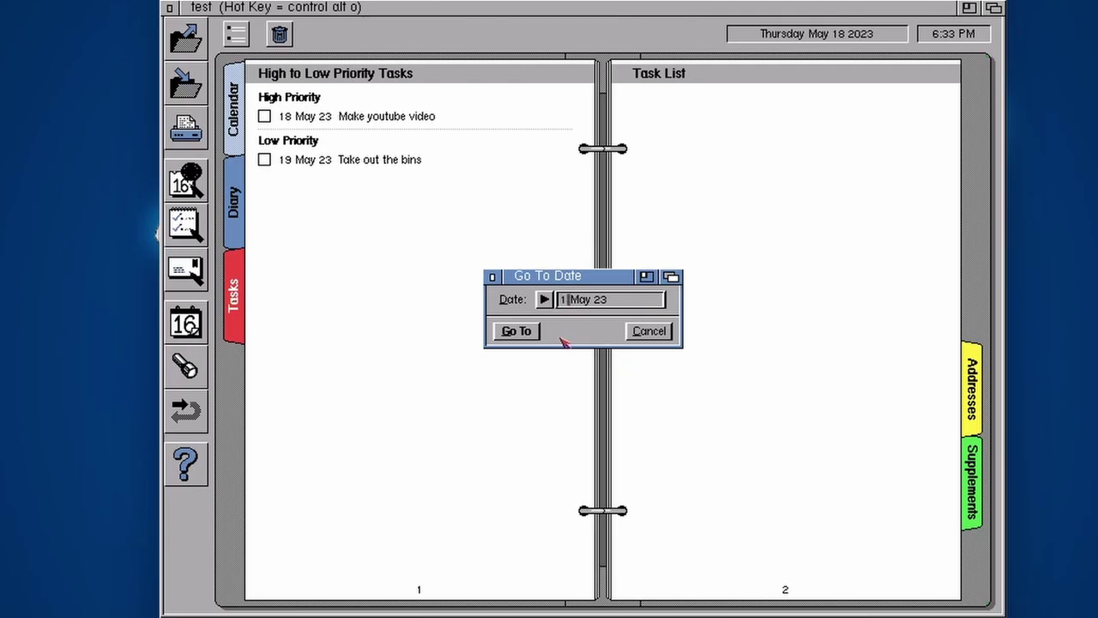
pyautogui.click(520, 330)
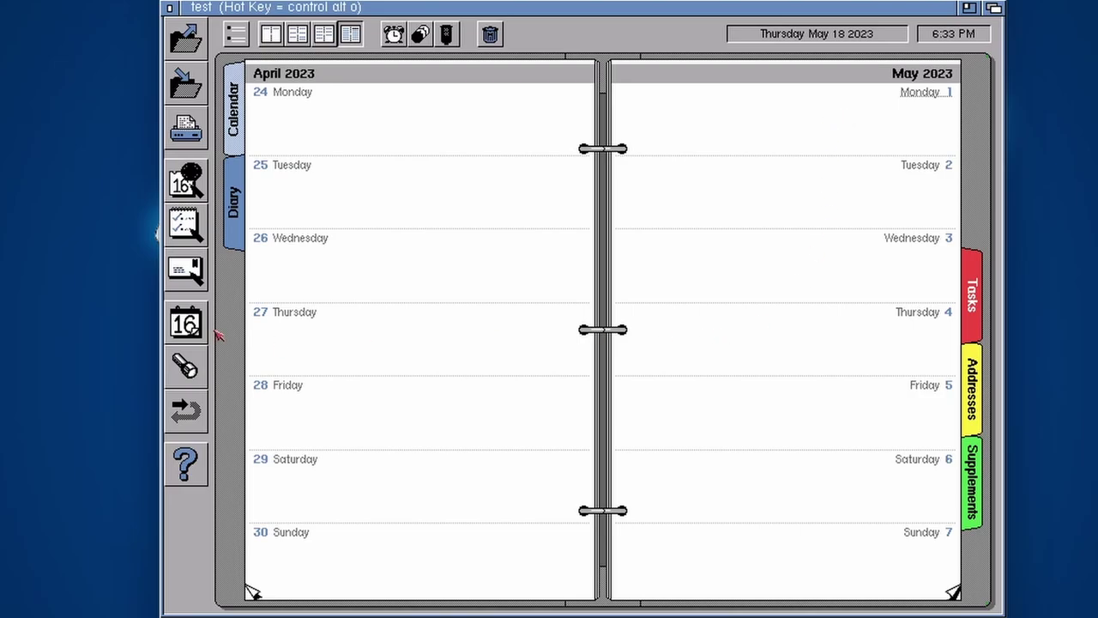
pyautogui.click(194, 368)
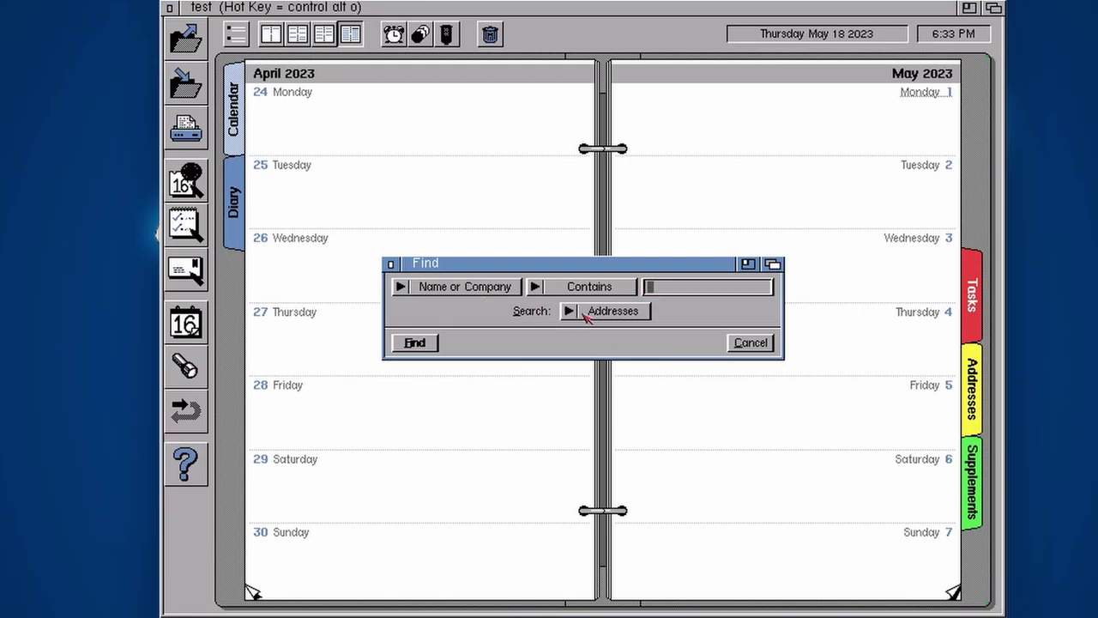
# Search the Diary section for 'Dinner'
pyautogui.moveTo(589, 317); pyautogui.dragTo(616, 289)
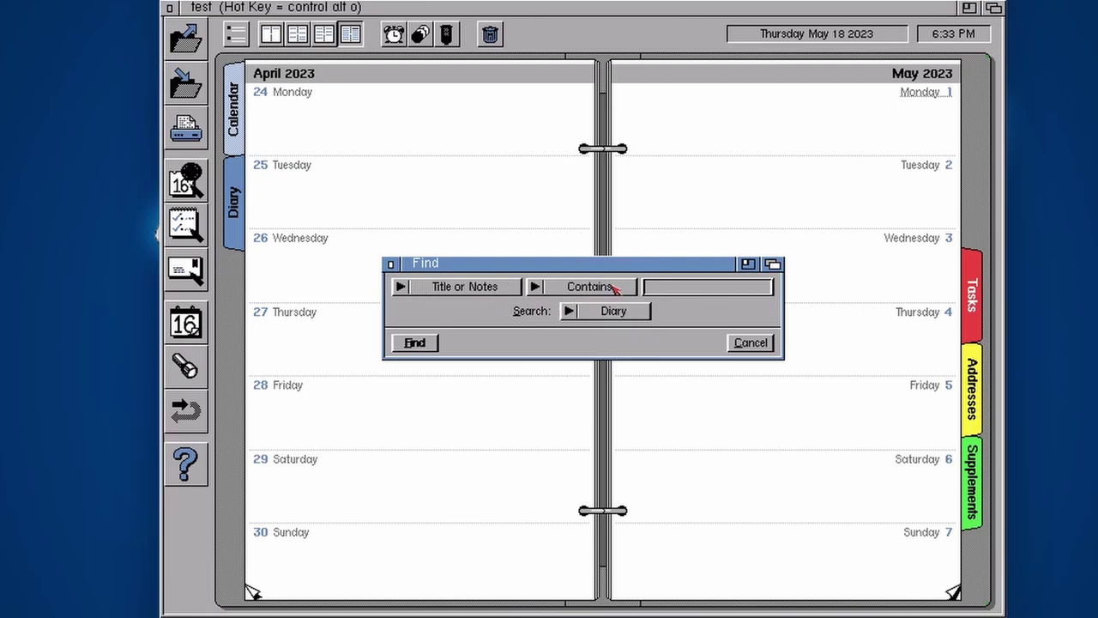
pyautogui.click(709, 285)
pyautogui.write('Dinner')
pyautogui.click(413, 348)
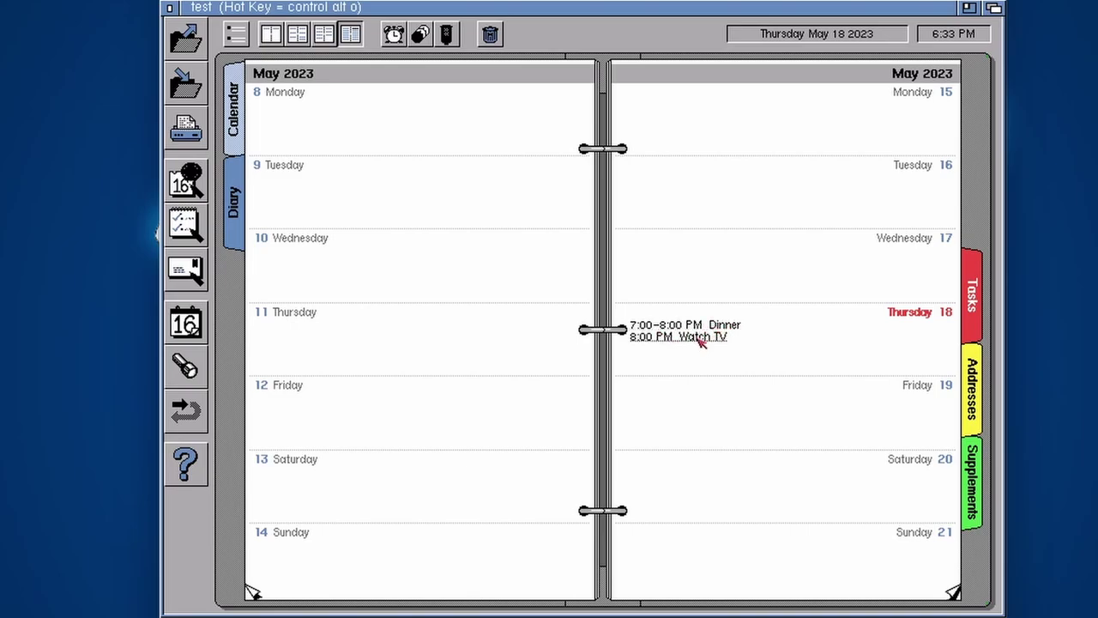
# Erase the Watch TV event, undo the erase to restore it, and open the online help contents
pyautogui.click(492, 36)
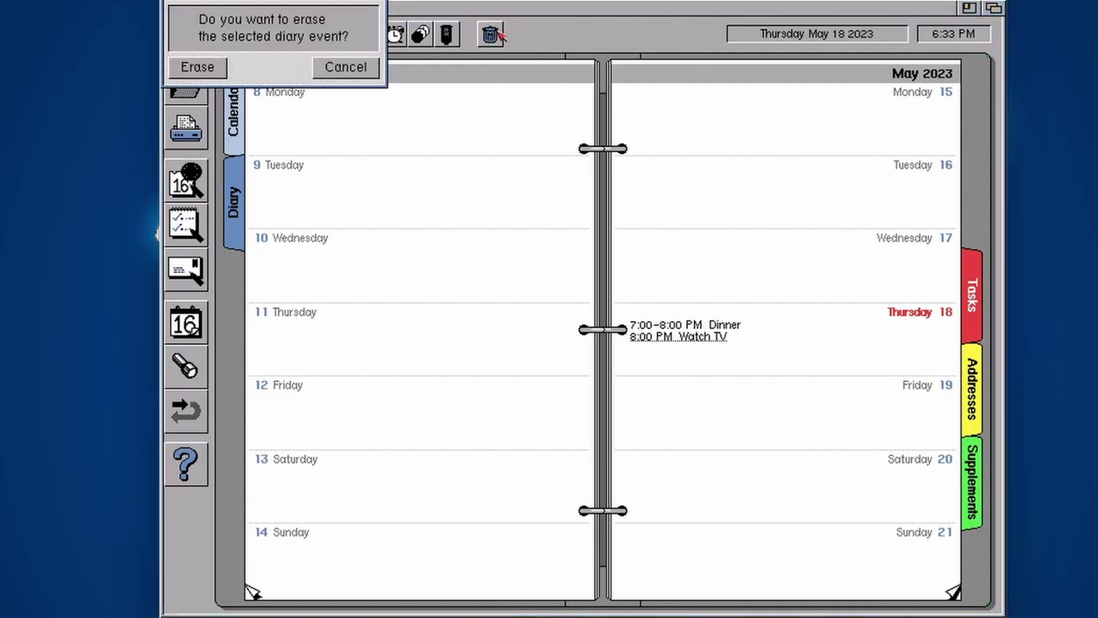
pyautogui.click(197, 67)
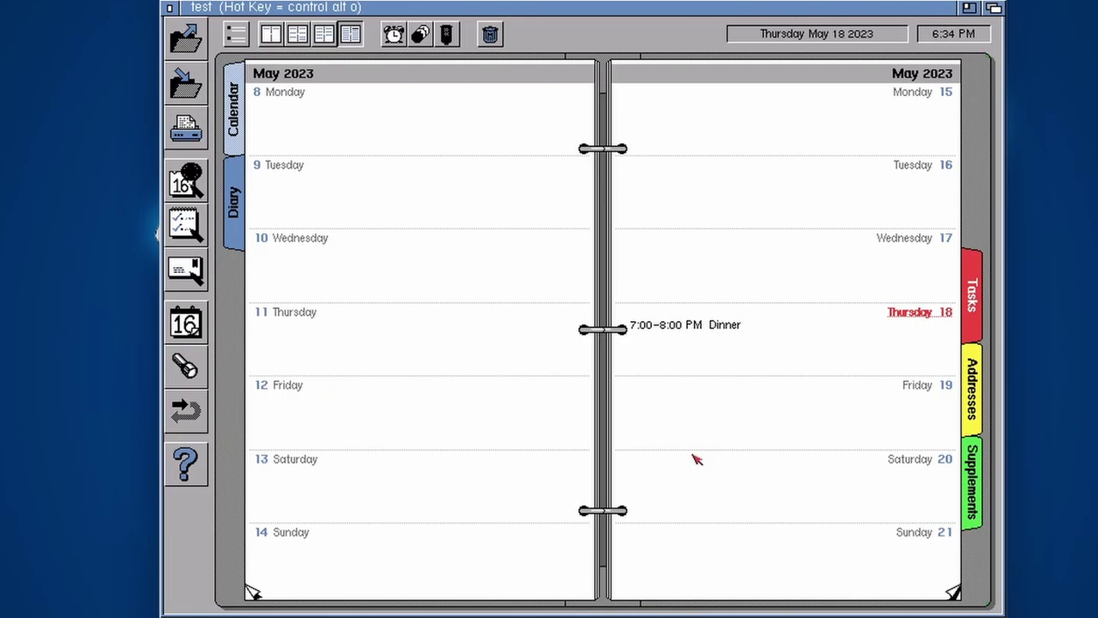
pyautogui.click(187, 411)
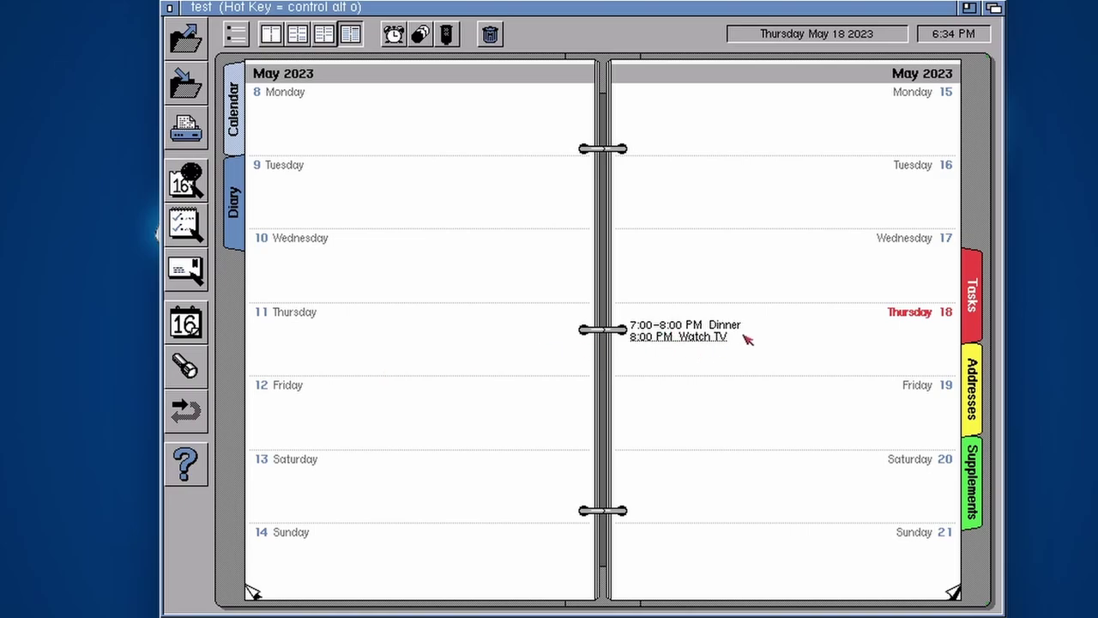
pyautogui.click(186, 463)
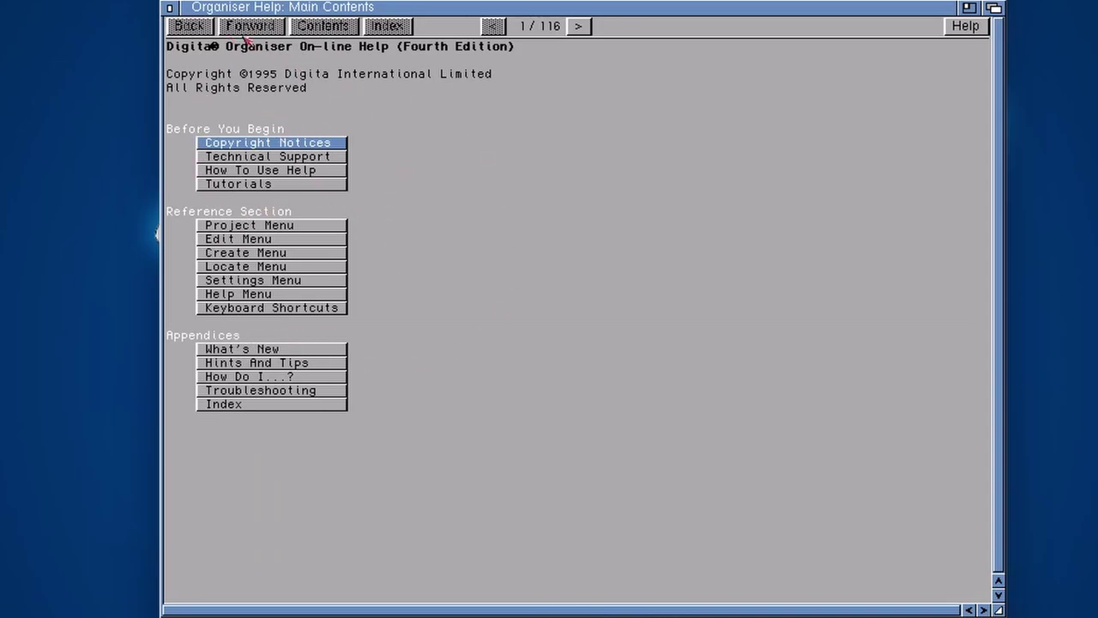
# Close the online help, begin a new diary event on Thursday 18 May, and bring Workbench forward
pyautogui.click(171, 9)
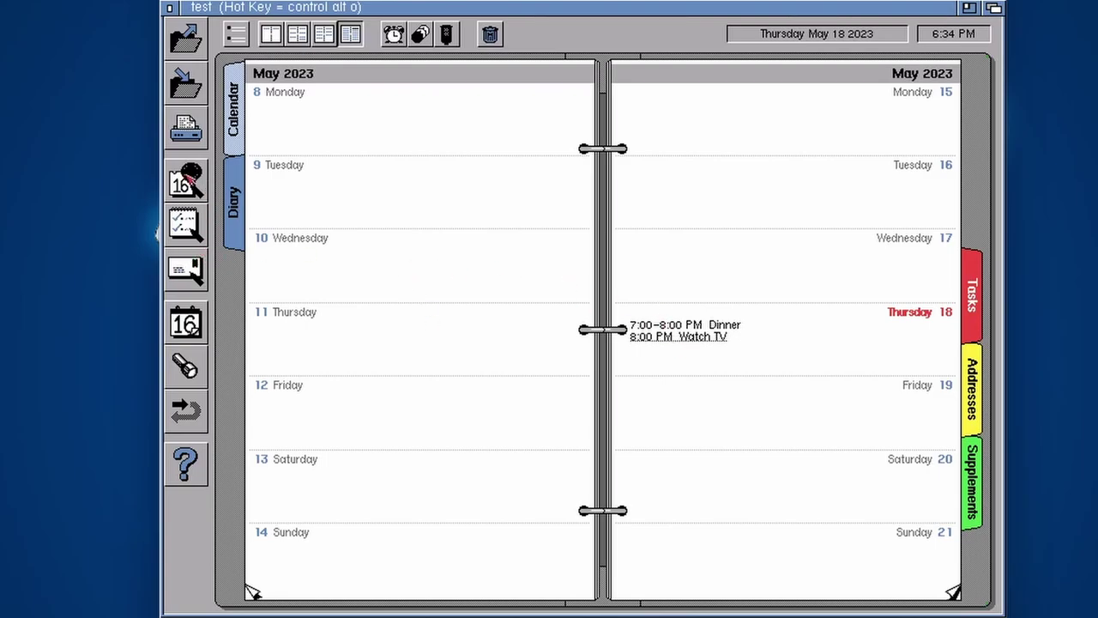
pyautogui.click(187, 180)
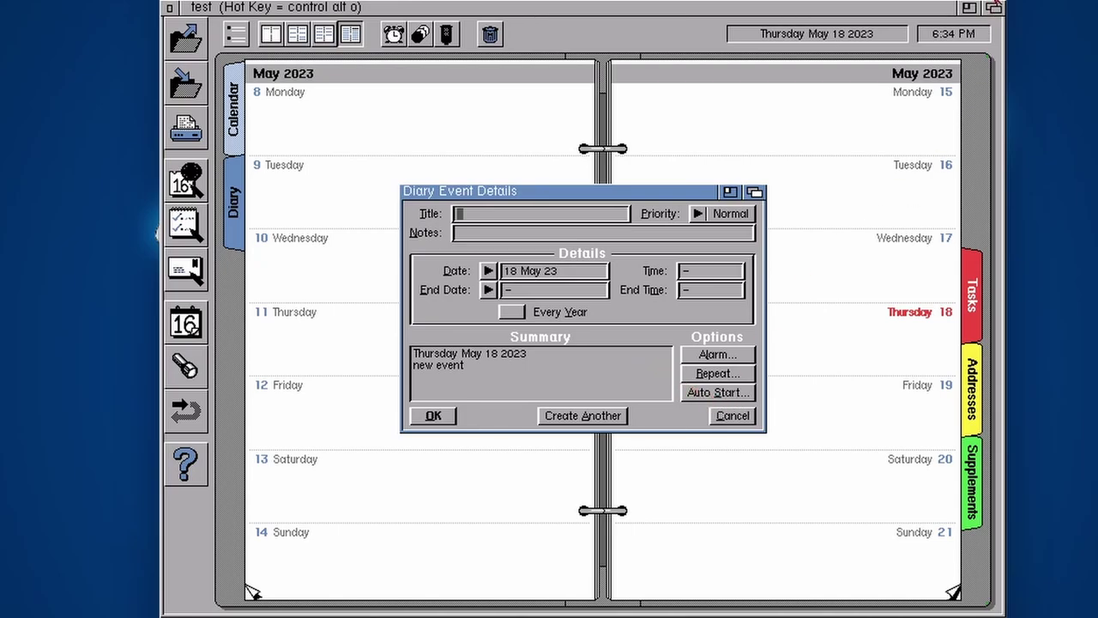
pyautogui.click(995, 6)
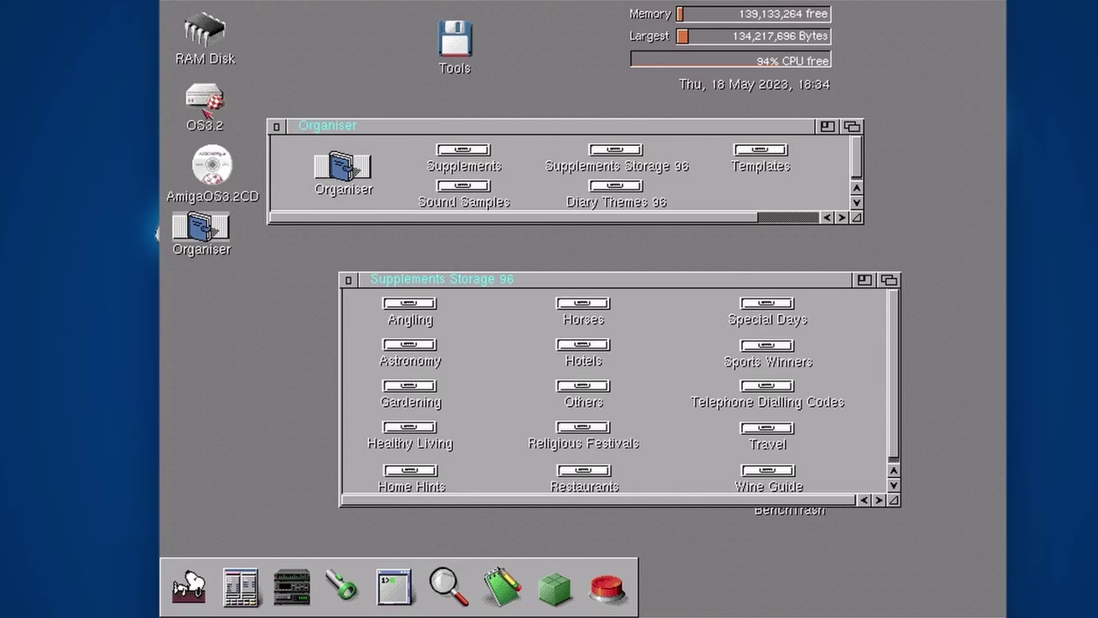
# Open the OS3.2 disk's Programs and PPaint drawers, arrange their windows, and return to Organiser
pyautogui.doubleClick(214, 103)
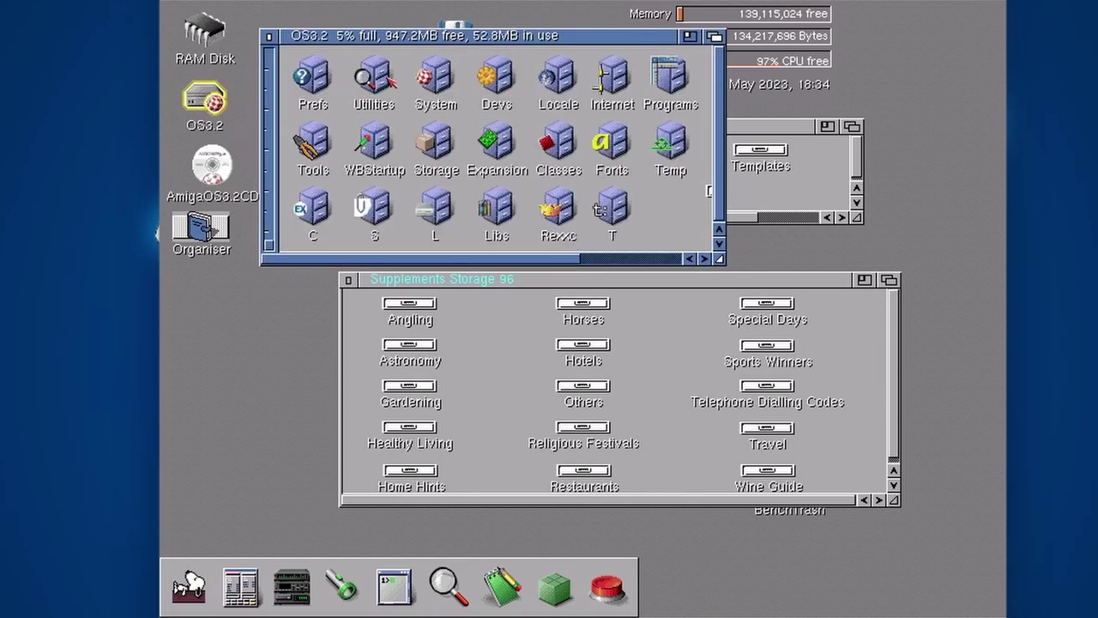
pyautogui.doubleClick(375, 77)
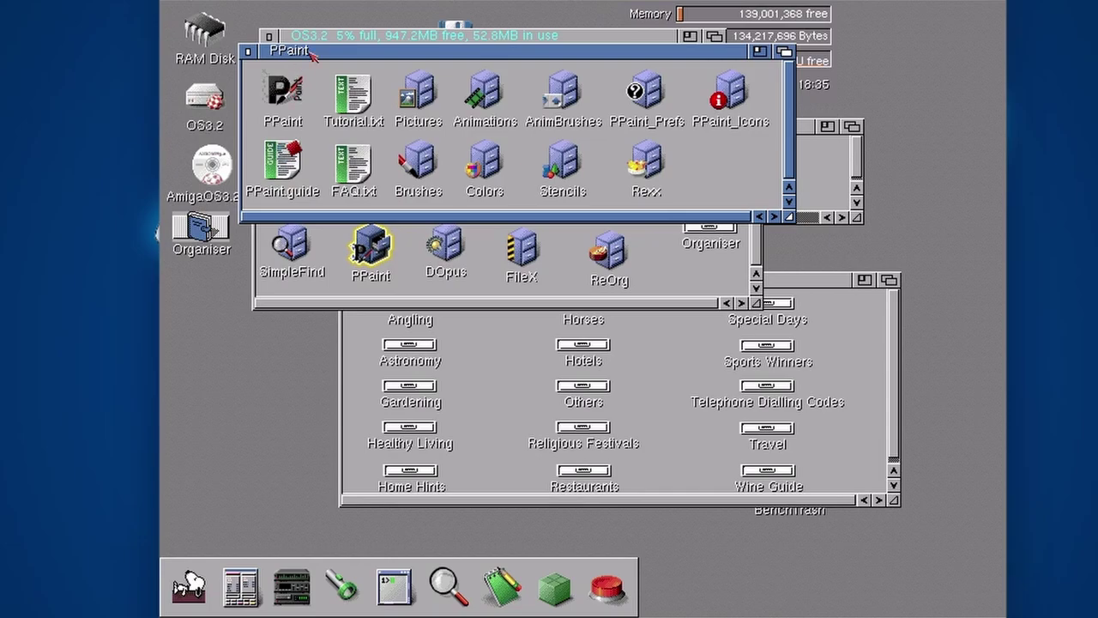
pyautogui.moveTo(309, 52); pyautogui.dragTo(449, 219)
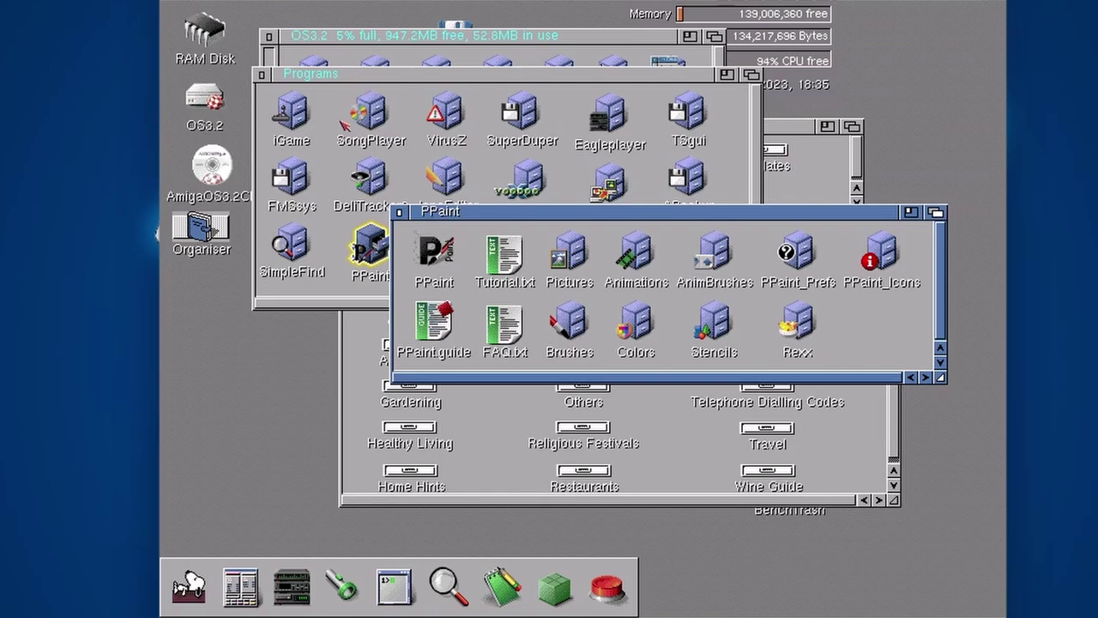
pyautogui.moveTo(318, 76); pyautogui.dragTo(290, 46)
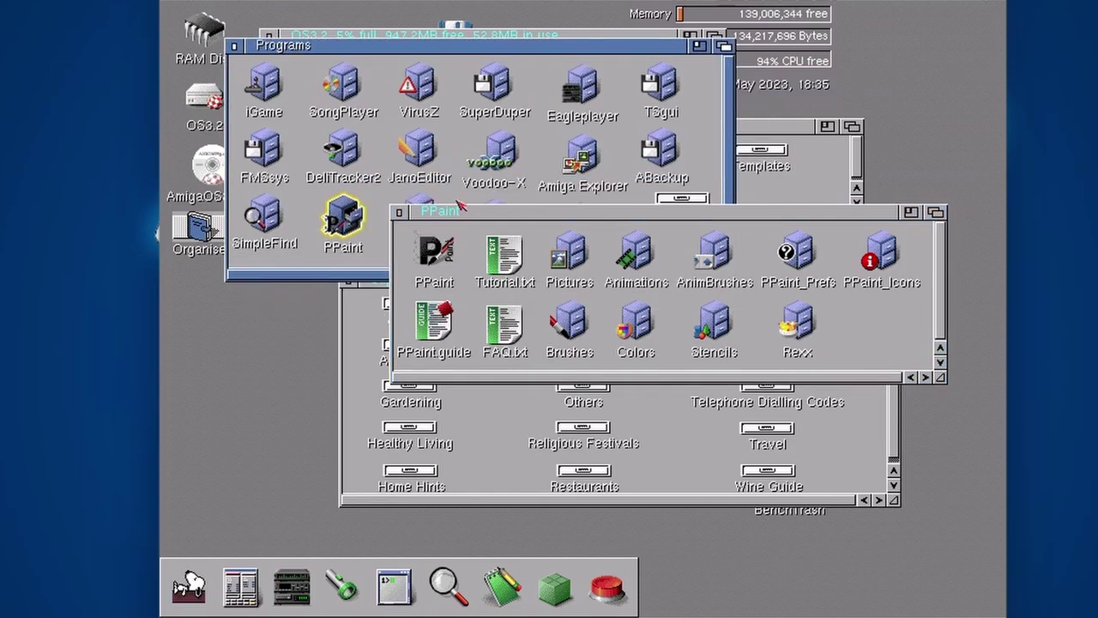
pyautogui.click(458, 218)
pyautogui.moveTo(458, 219); pyautogui.dragTo(448, 215)
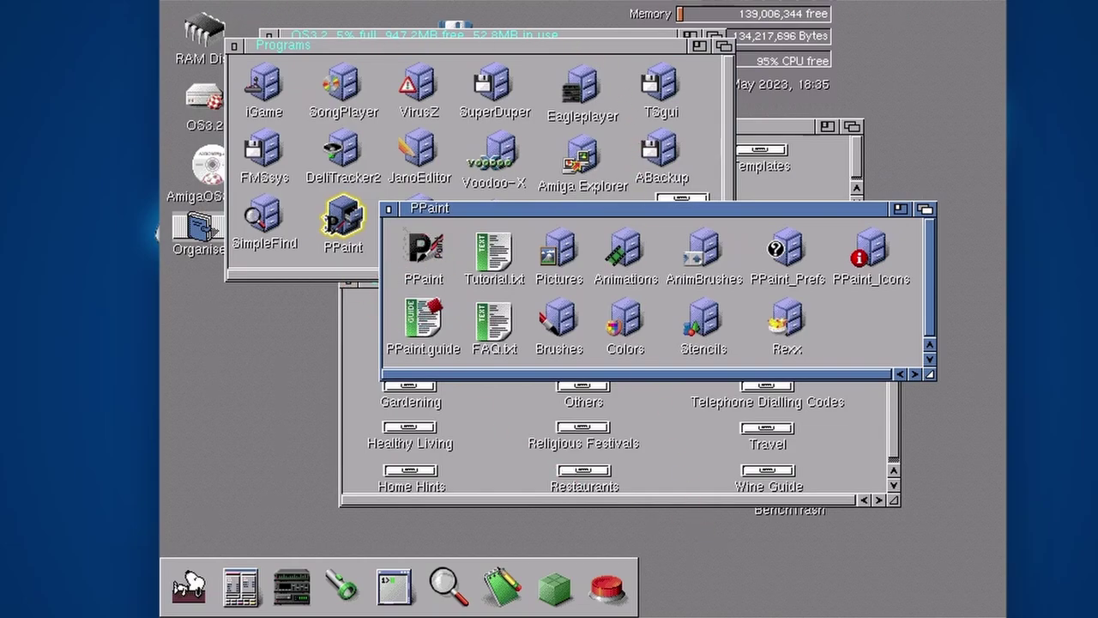
pyautogui.click(995, 1)
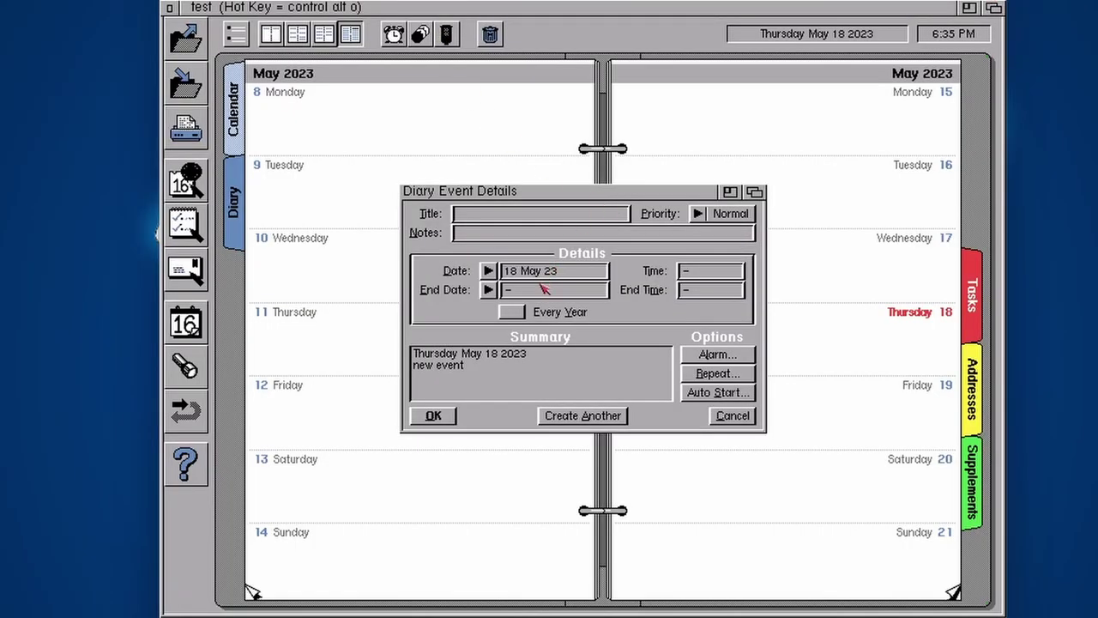
# Title the new event 'Do some drawing', start it at 6:37 PM, and open its Auto Start options
pyautogui.click(483, 218)
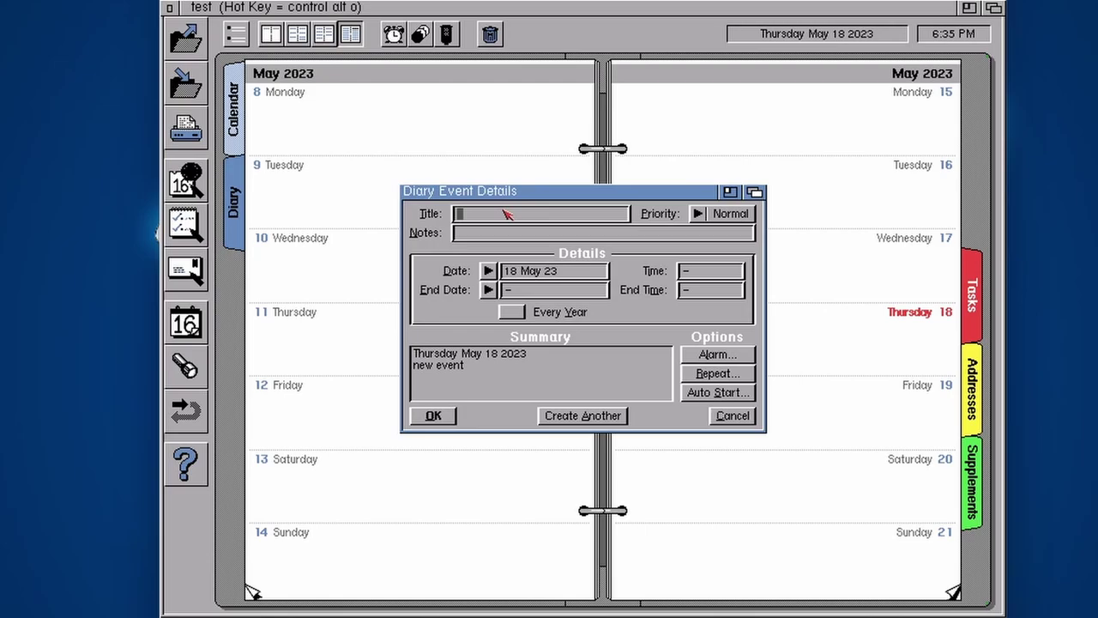
pyautogui.write('Do some drawing')
pyautogui.click(702, 277)
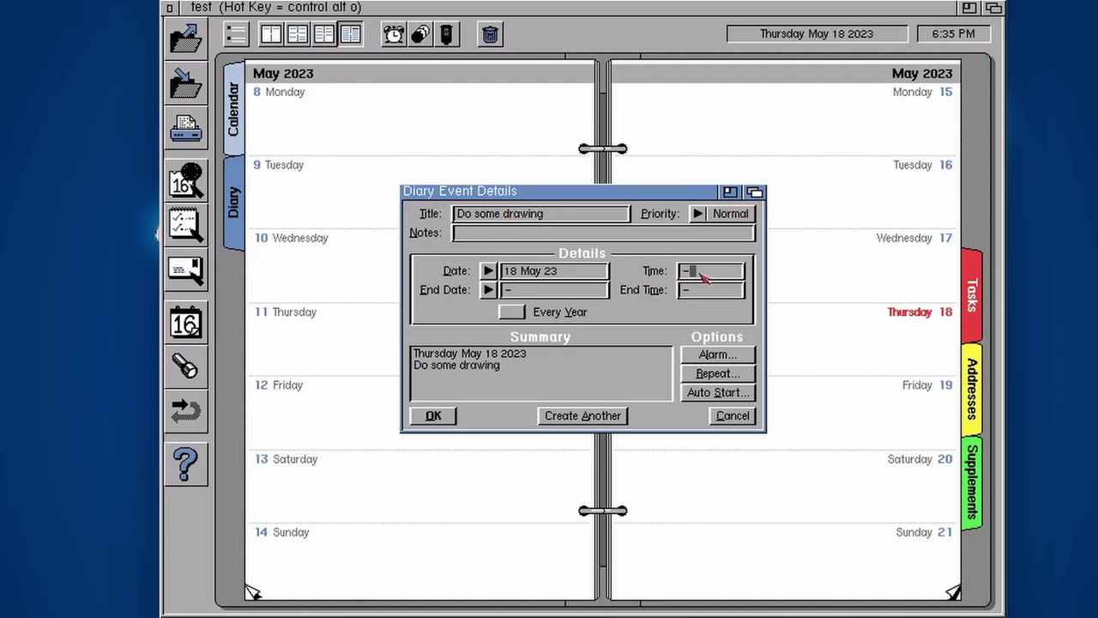
pyautogui.press('BackSpace')
pyautogui.write('6:37')
pyautogui.click(572, 372)
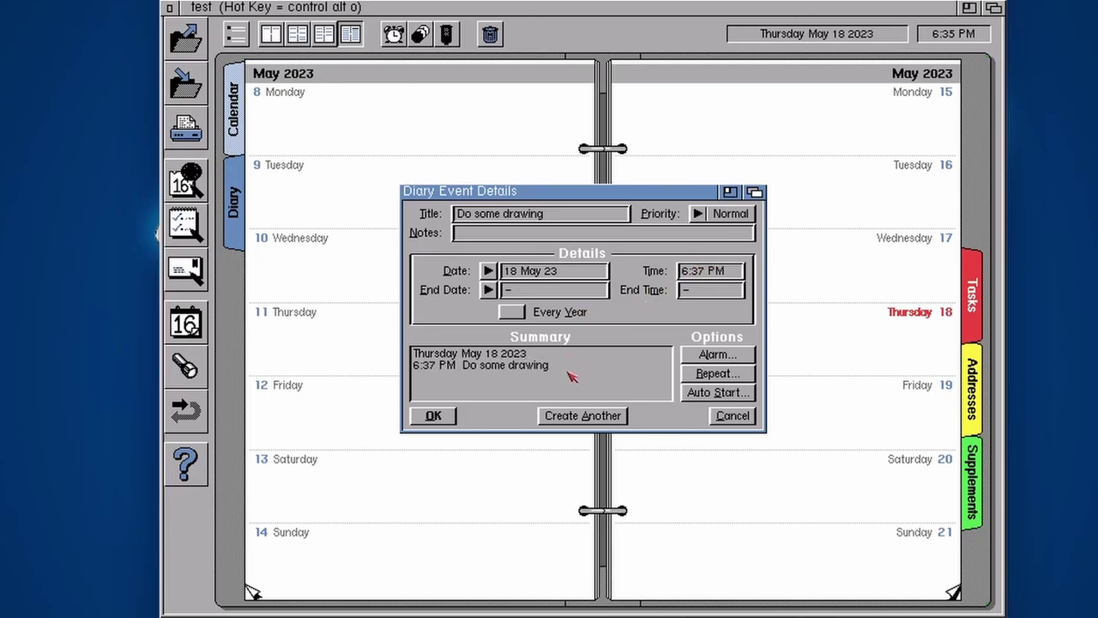
pyautogui.click(713, 392)
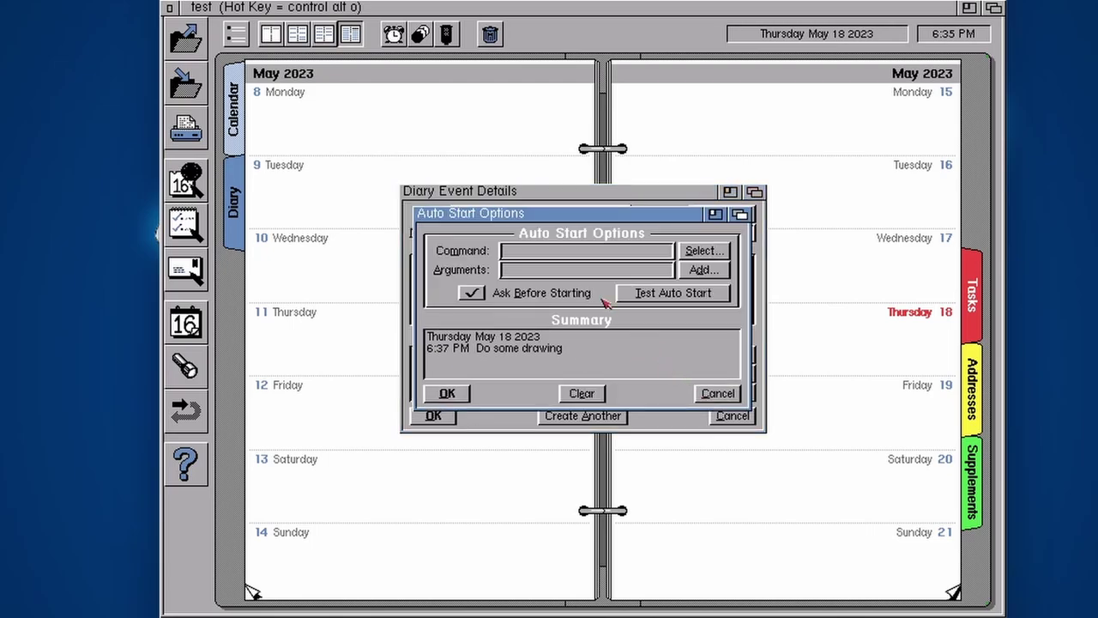
# Select OS3.2:Programs/PPaint/PPaint as the event's auto-start command
pyautogui.click(611, 254)
pyautogui.click(709, 252)
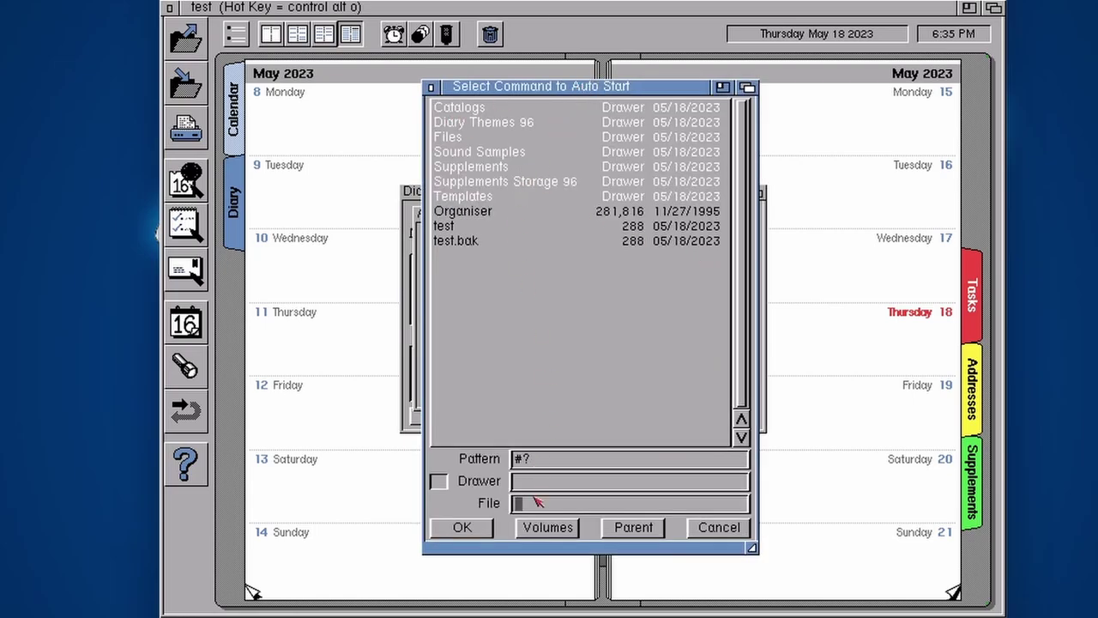
pyautogui.click(553, 526)
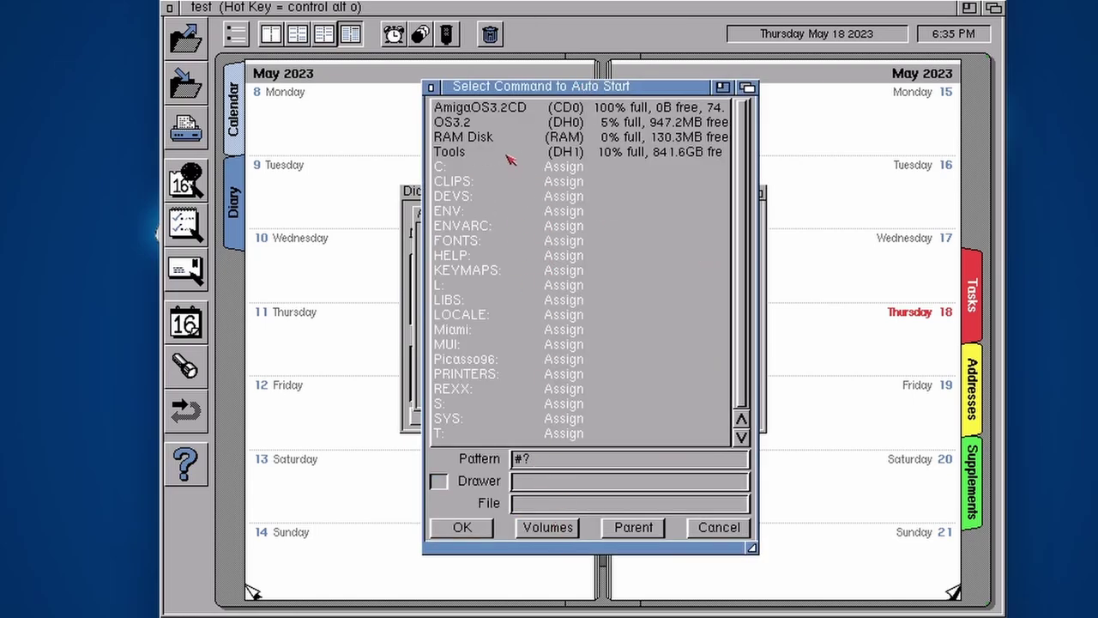
pyautogui.click(467, 127)
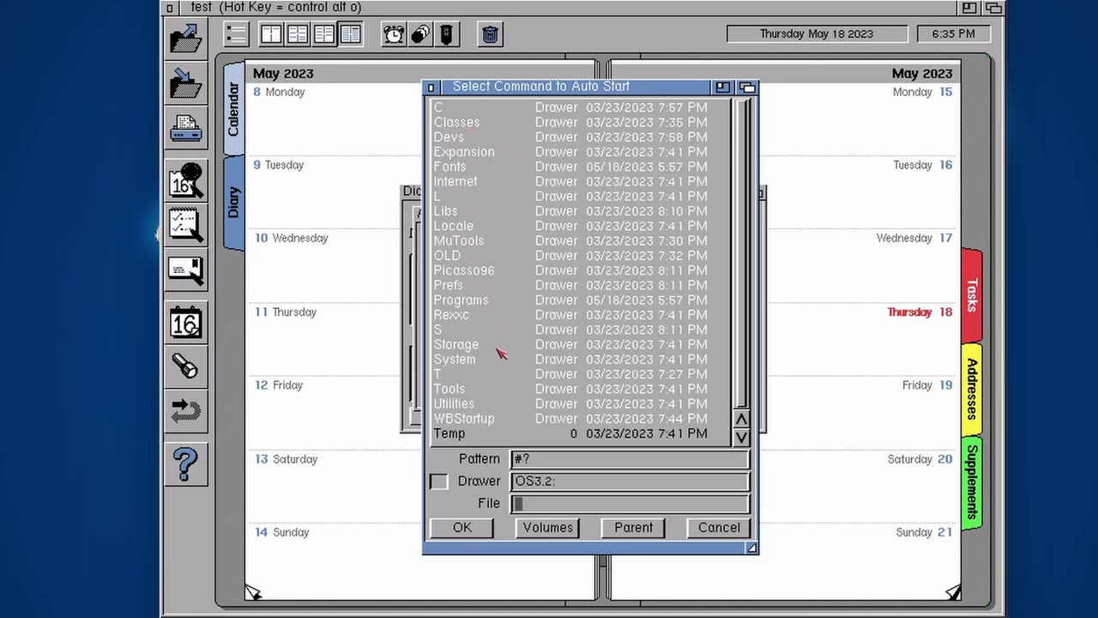
pyautogui.click(482, 305)
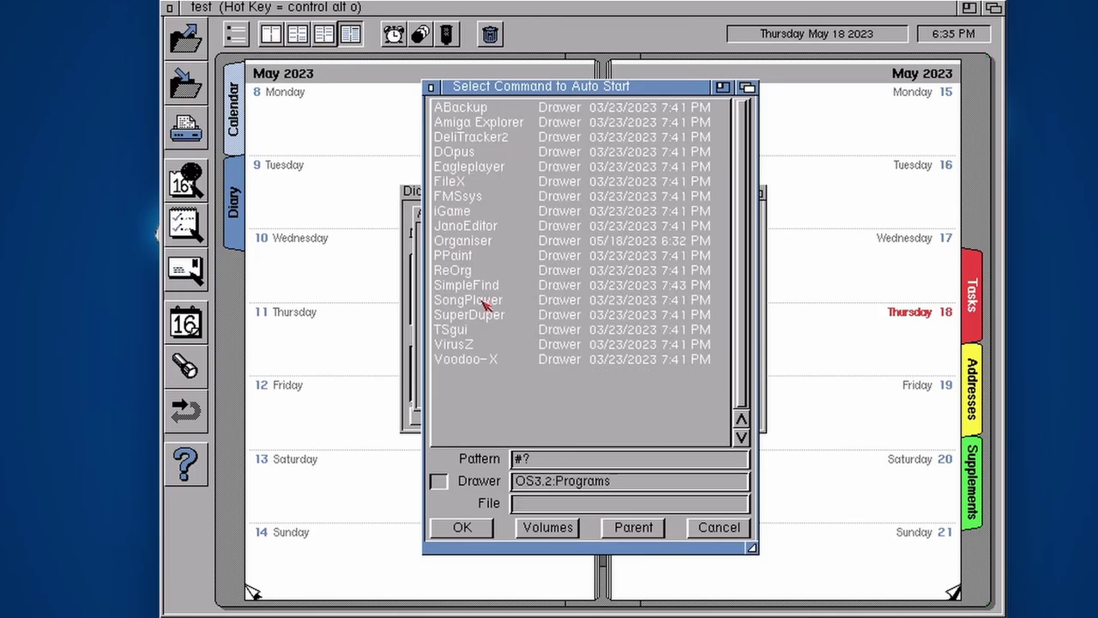
pyautogui.click(463, 256)
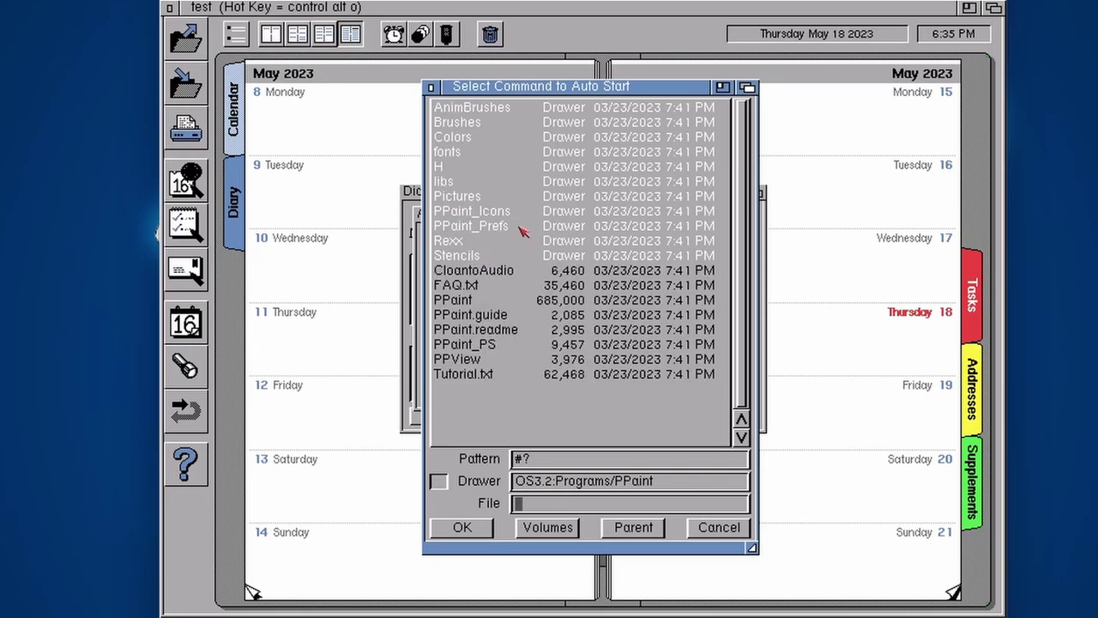
pyautogui.click(462, 302)
pyautogui.click(460, 529)
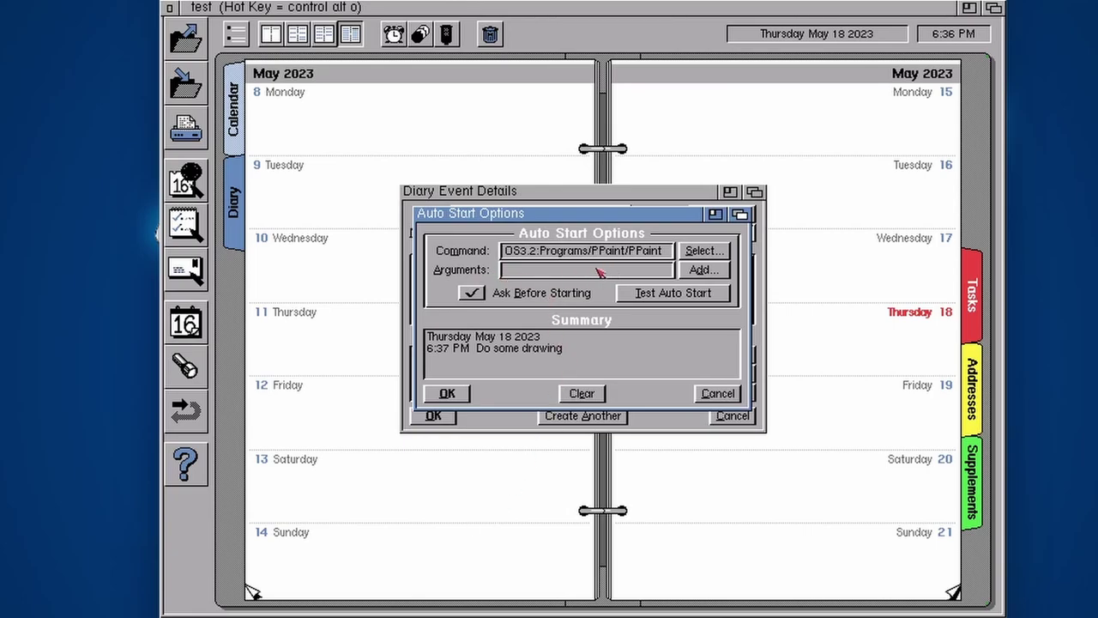
# Leave the arguments empty, test the PPaint auto-start, and accept the Auto Start settings
pyautogui.click(538, 273)
pyautogui.click(685, 295)
pyautogui.click(447, 394)
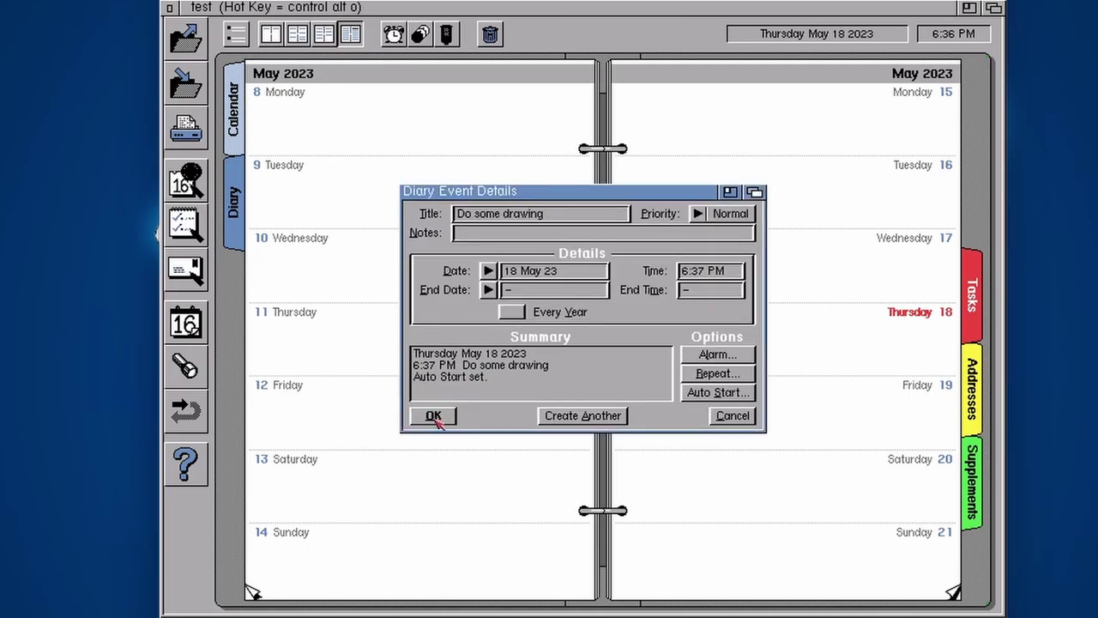
# Save the 'Do some drawing' event to 18 May, letting it auto-launch Personal Paint
pyautogui.click(436, 418)
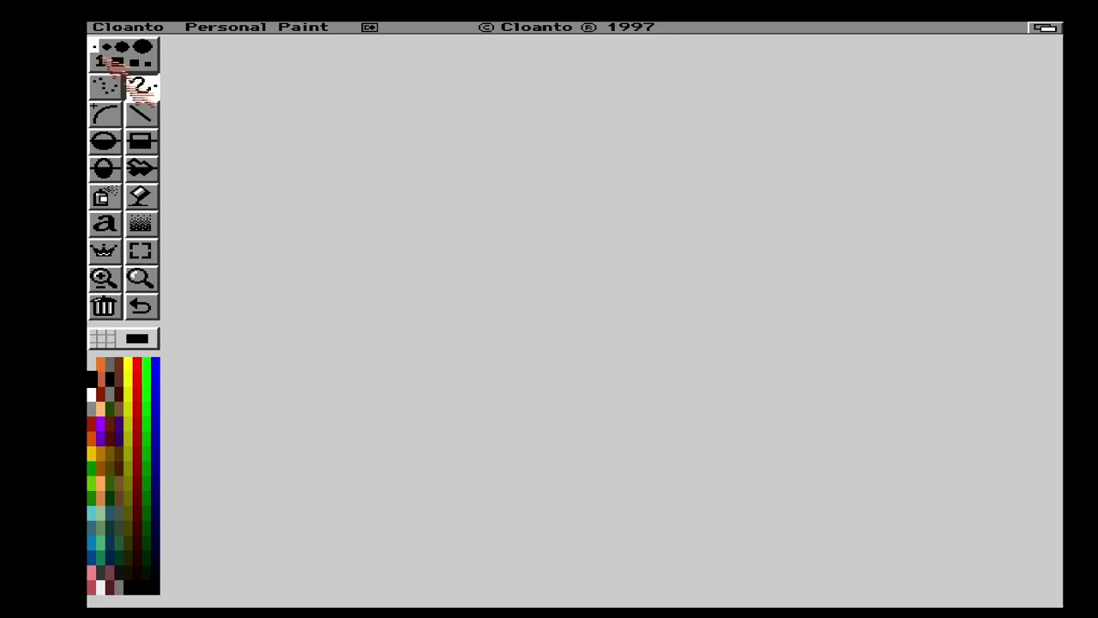
# Check the Project menu, then doodle a face with two freehand eyes and a curved mouth
pyautogui.rightClick(120, 31)
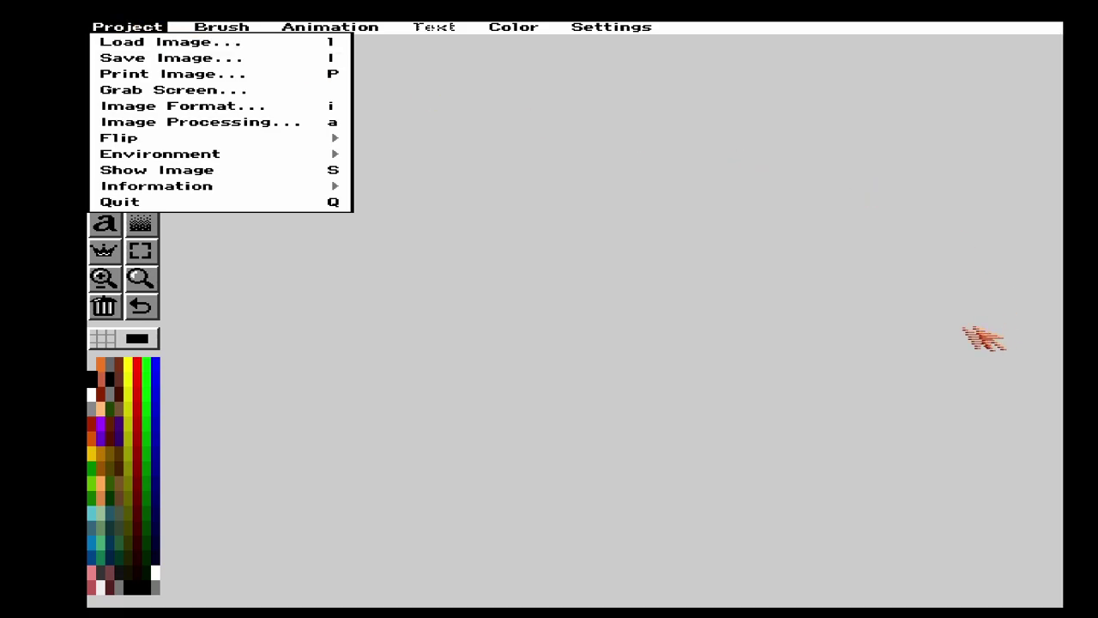
pyautogui.moveTo(457, 155)
pyautogui.mouseDown()
pyautogui.moveTo(510, 223)
pyautogui.moveTo(443, 148)
pyautogui.moveTo(423, 163)
pyautogui.mouseUp()
pyautogui.moveTo(618, 145)
pyautogui.mouseDown()
pyautogui.moveTo(543, 189)
pyautogui.moveTo(660, 162)
pyautogui.moveTo(594, 146)
pyautogui.mouseUp()
pyautogui.moveTo(401, 271)
pyautogui.mouseDown()
pyautogui.moveTo(400, 287)
pyautogui.moveTo(658, 300)
pyautogui.mouseUp()
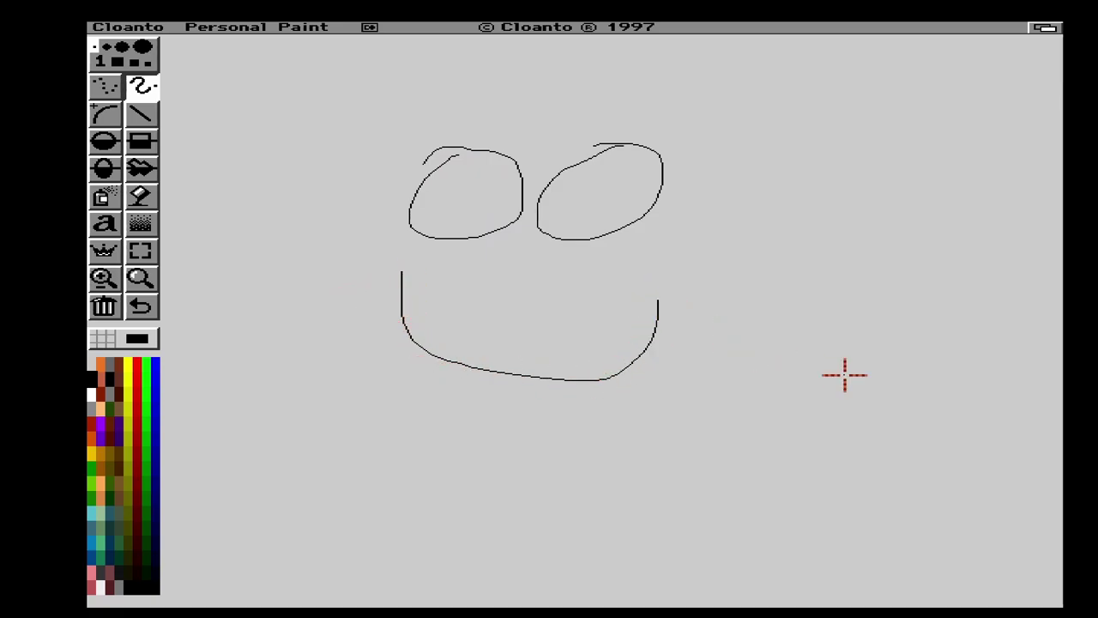
# Quit Personal Paint from the Project menu, discarding the doodle
pyautogui.rightClick(142, 28)
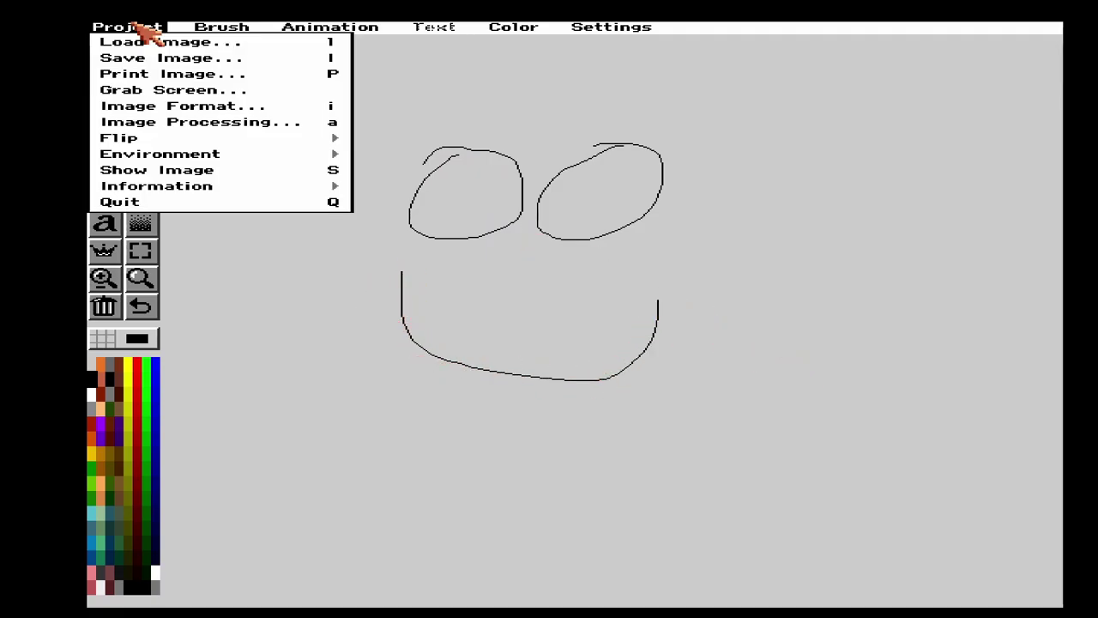
pyautogui.rightClick(141, 203)
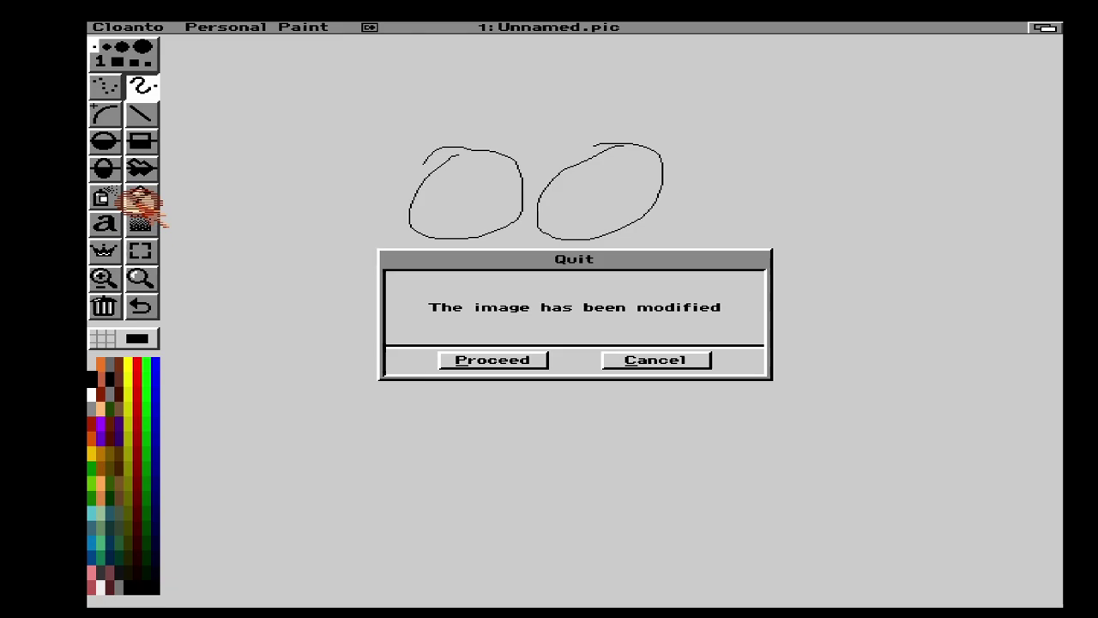
pyautogui.click(520, 362)
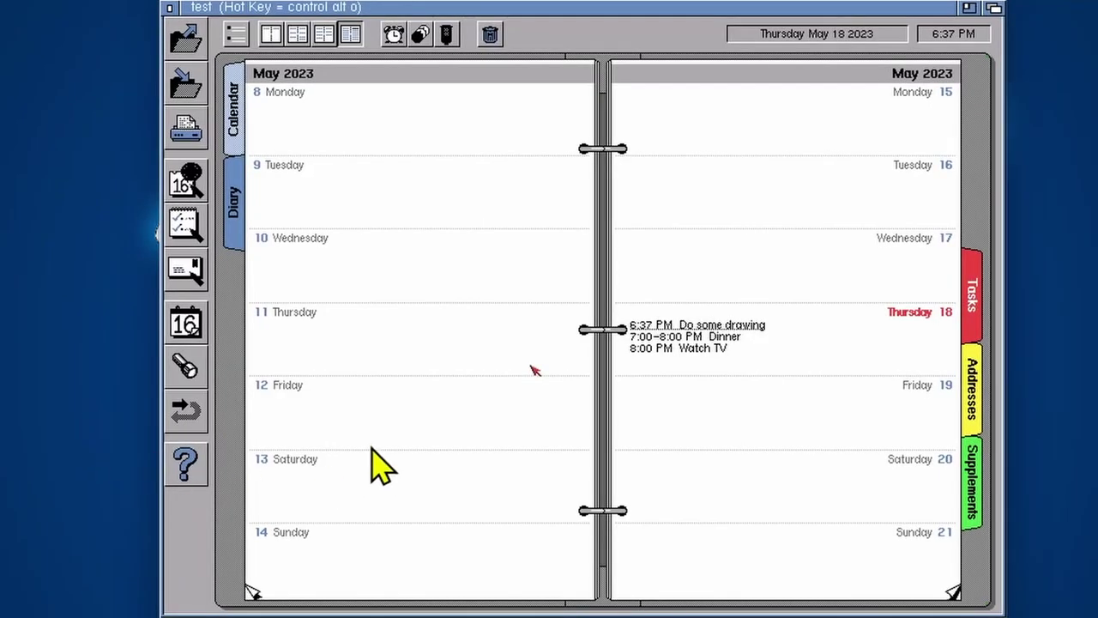